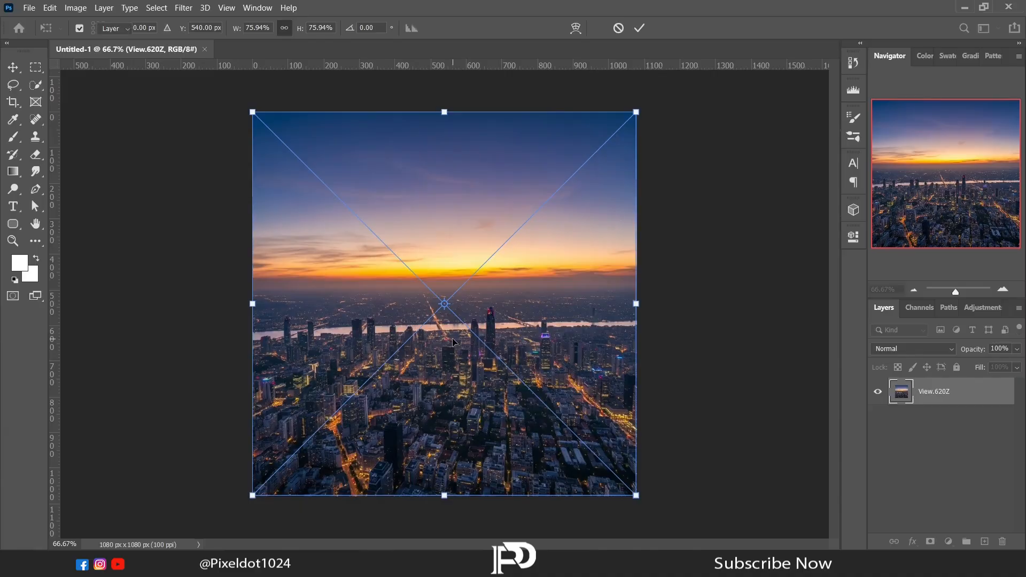
- Commit the placed city view image and place the Evening Sky image as a new layer above it
key(Return)
key(alt+Tab)
drag(377, 98, 429, 333)
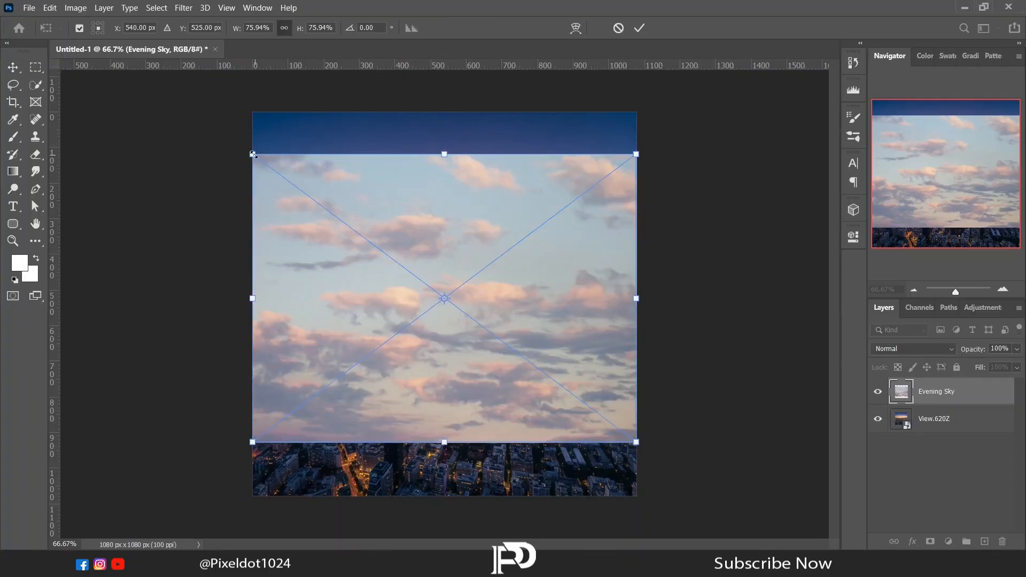
- Distort the sky image by widening its upper corners outward, then enlarge it slightly and move it up until its lower edge meets the horizon
drag(252, 154, 186, 154)
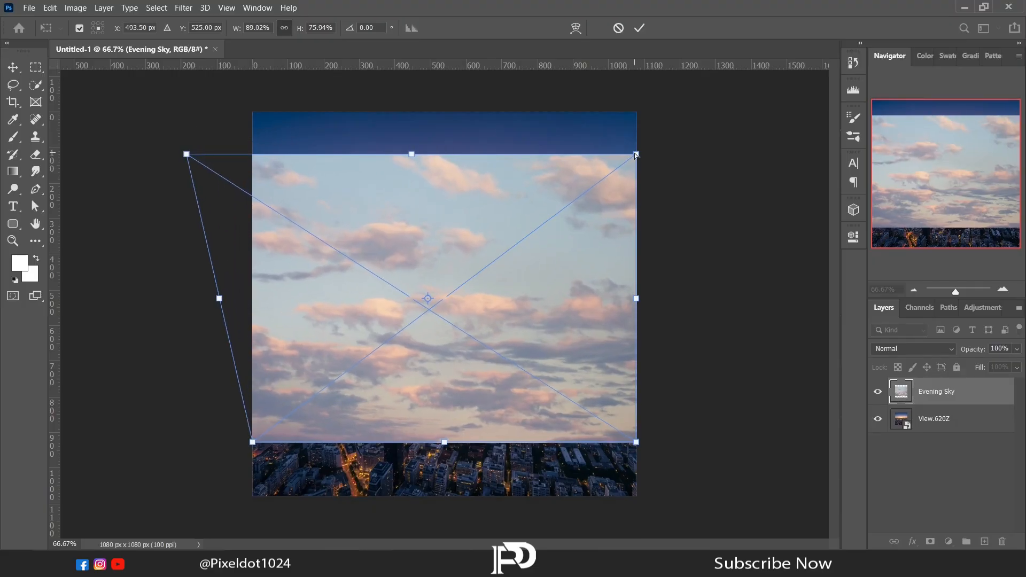
drag(636, 154, 704, 156)
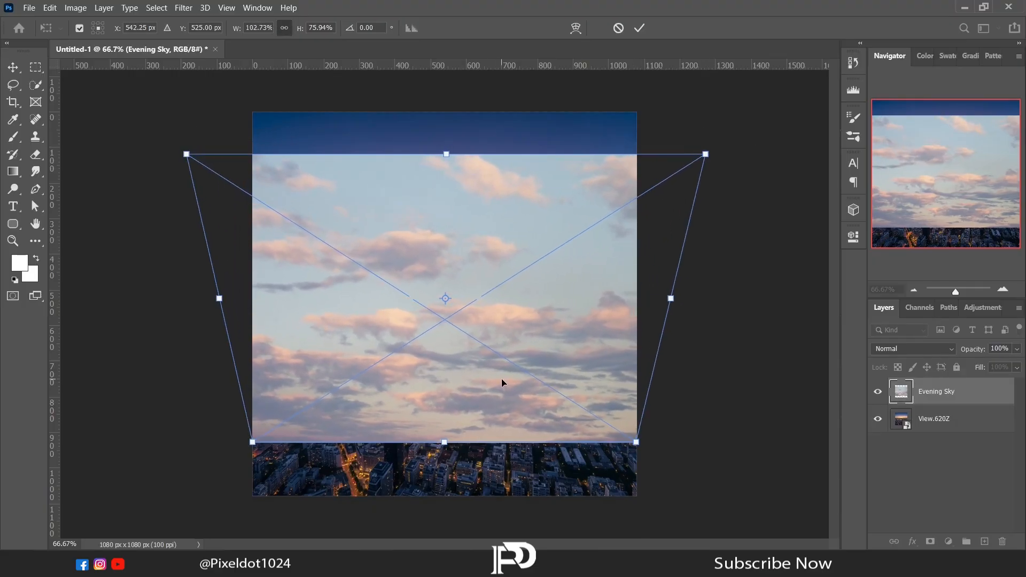
drag(502, 382, 507, 338)
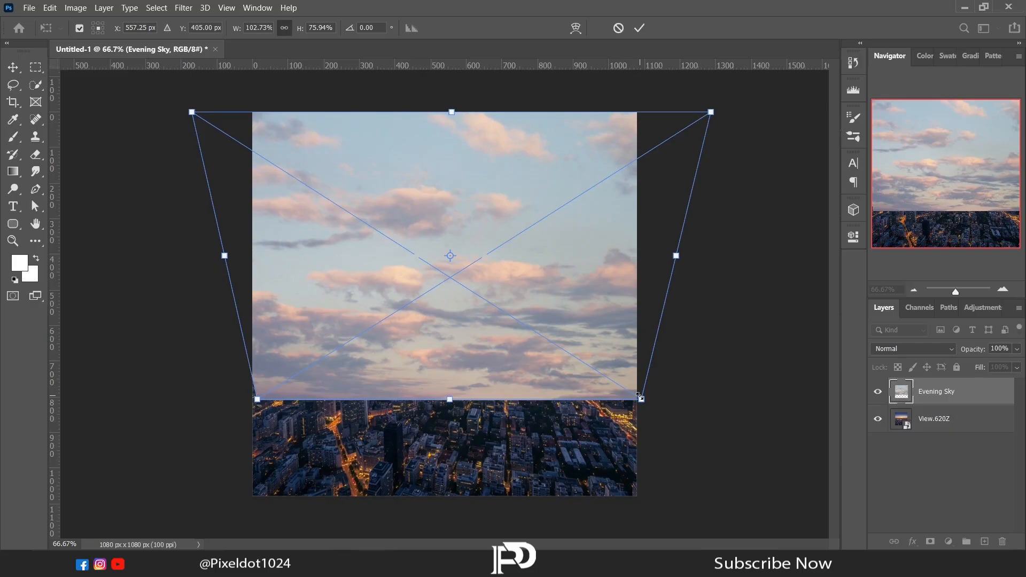
mouse_move(639, 396)
mouse_down()
mouse_move(644, 329)
mouse_move(648, 405)
mouse_up()
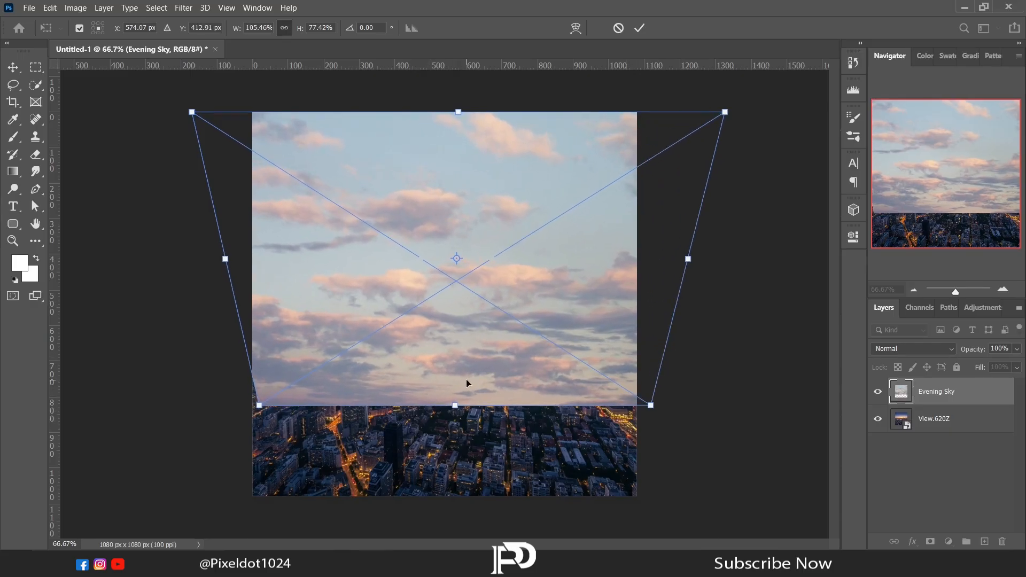
drag(467, 383, 460, 267)
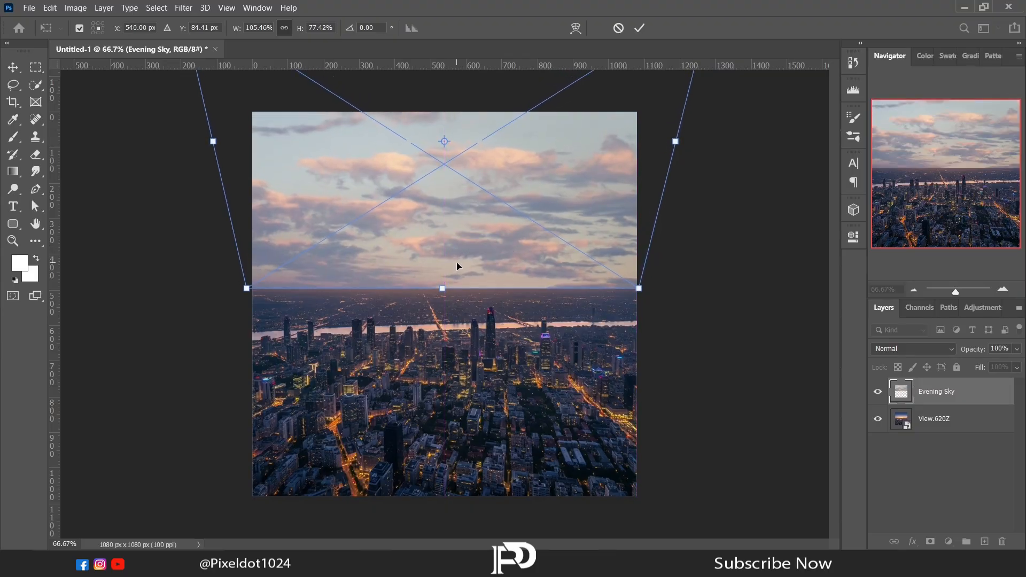
key(Return)
- Rasterize the Evening Sky layer and add a layer mask to it
right_click(940, 393)
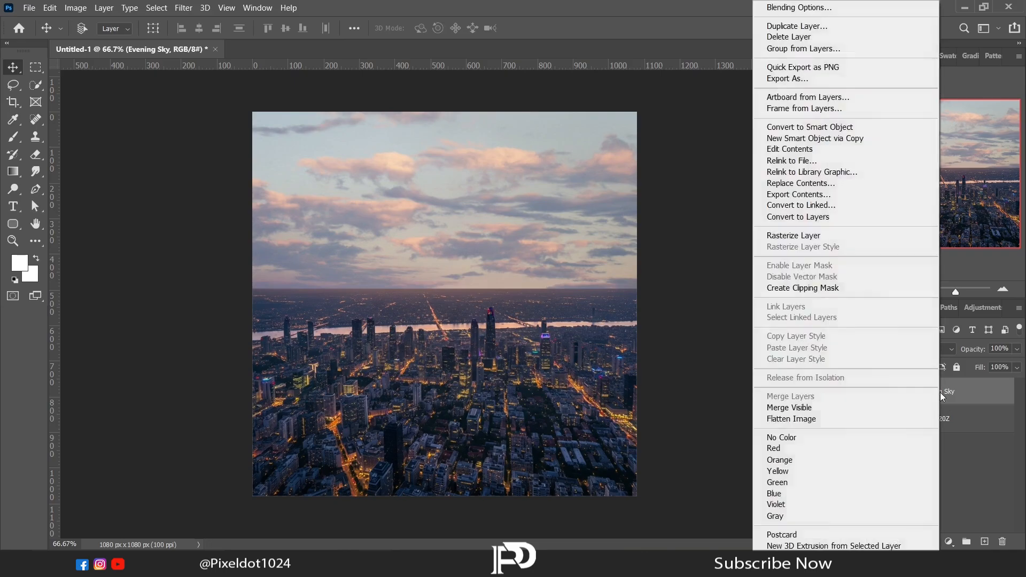
click(776, 240)
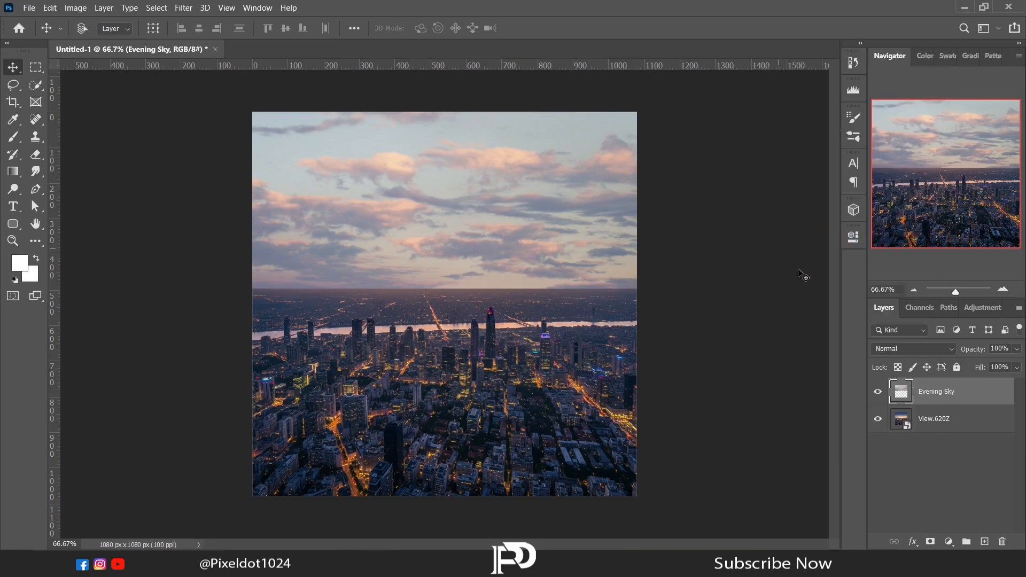
click(931, 542)
- Paint black on the sky's mask along the horizon with a soft 190 px brush to blend it into the city
key(b)
right_click(326, 334)
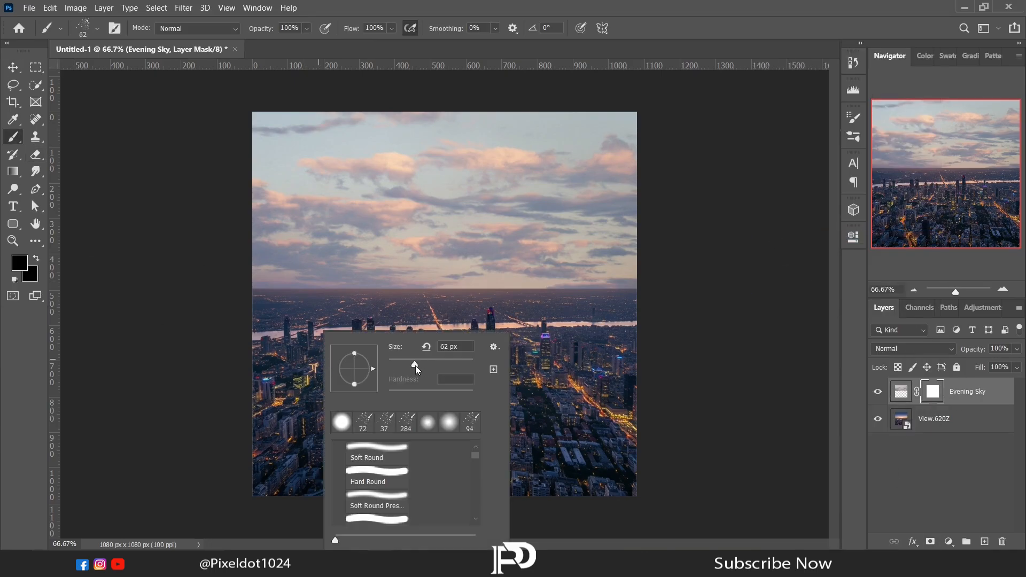
right_click(283, 318)
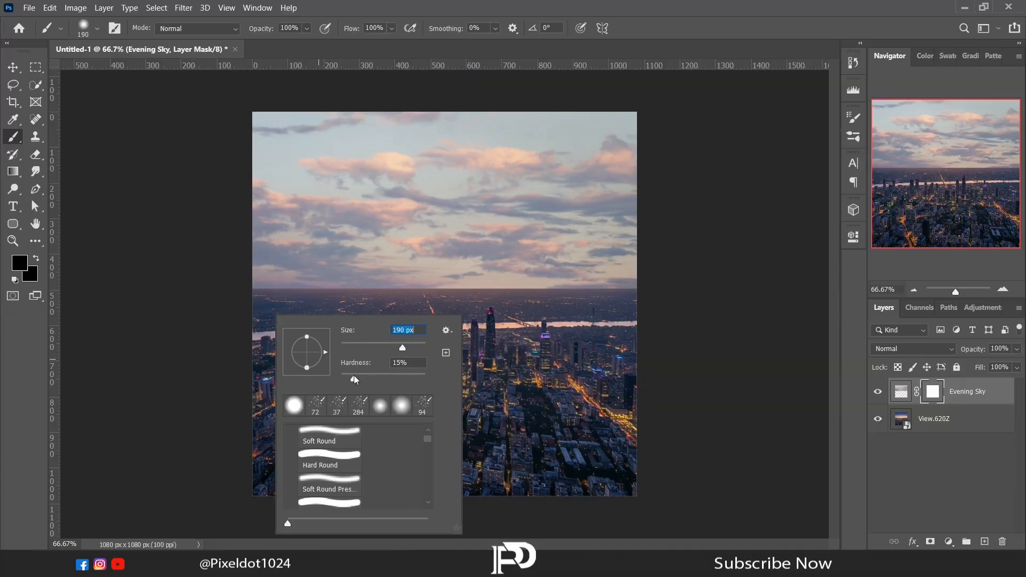
key(Return)
drag(258, 305, 667, 312)
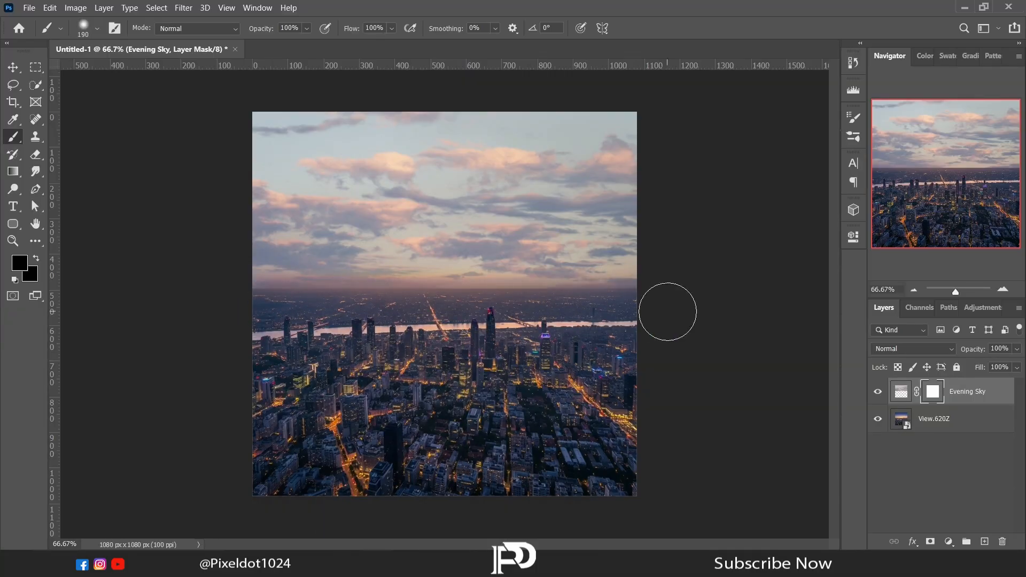
- Place the Fog.540Z image as a new layer above the sky and commit it
key(alt+Tab)
drag(429, 107, 311, 216)
key(Return)
- Flip the fog layer vertically and move it lower over the horizon
right_click(338, 193)
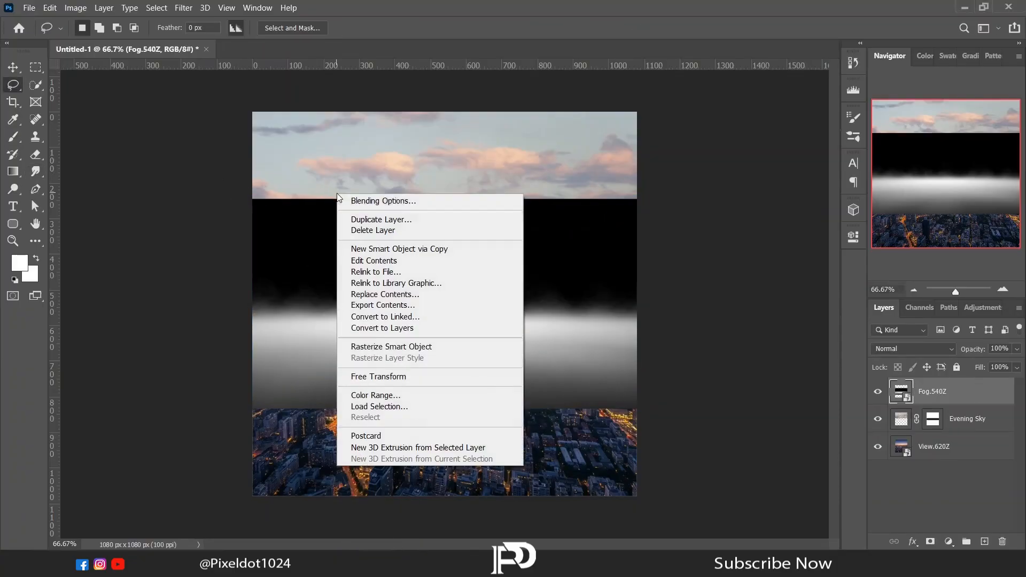
click(380, 376)
right_click(428, 295)
click(452, 507)
drag(422, 351, 422, 400)
key(Return)
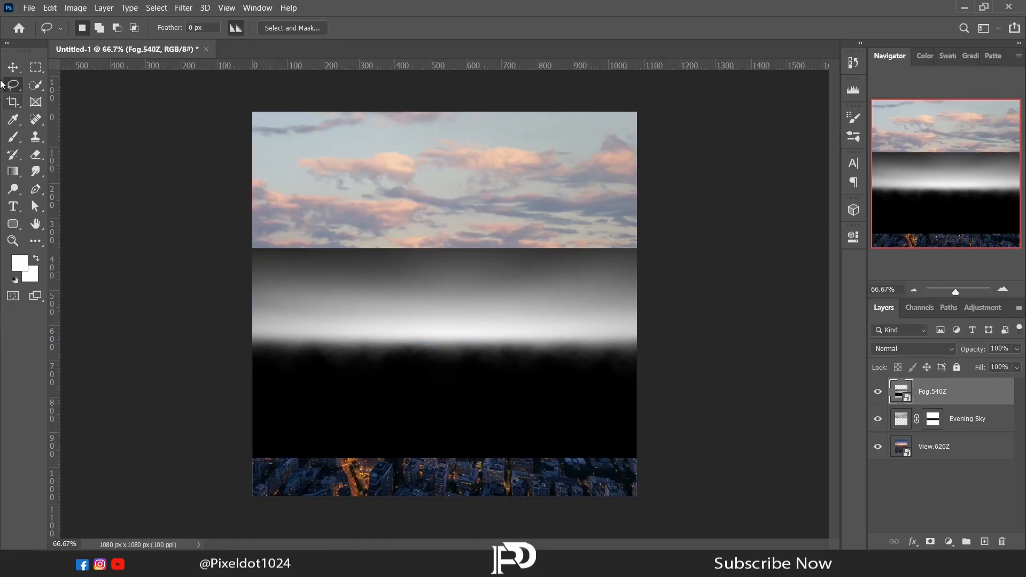
- Set the fog layer's blend mode to Screen and mask out its hard upper edge with a black soft brush
click(905, 351)
click(914, 327)
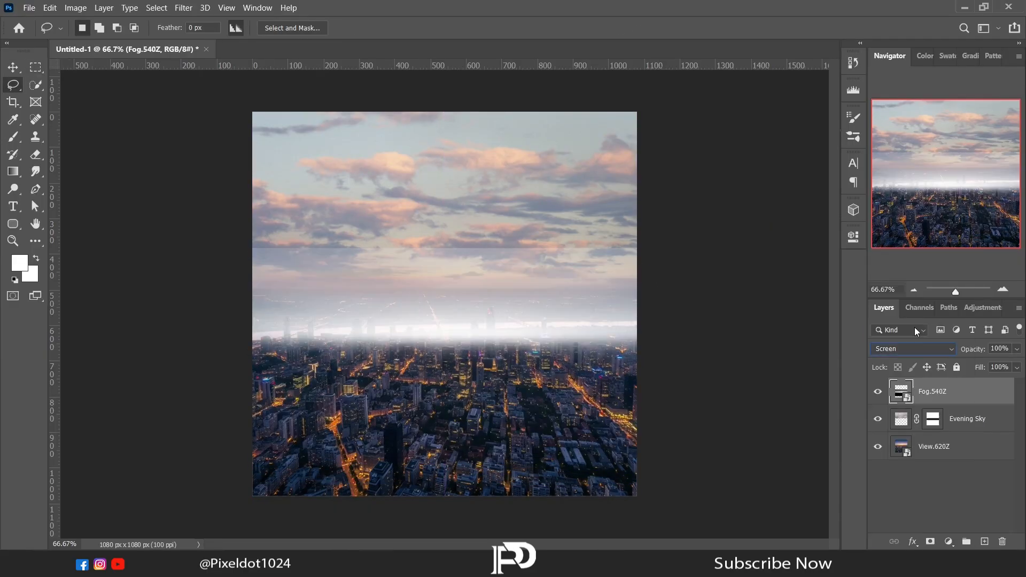
click(16, 142)
click(928, 541)
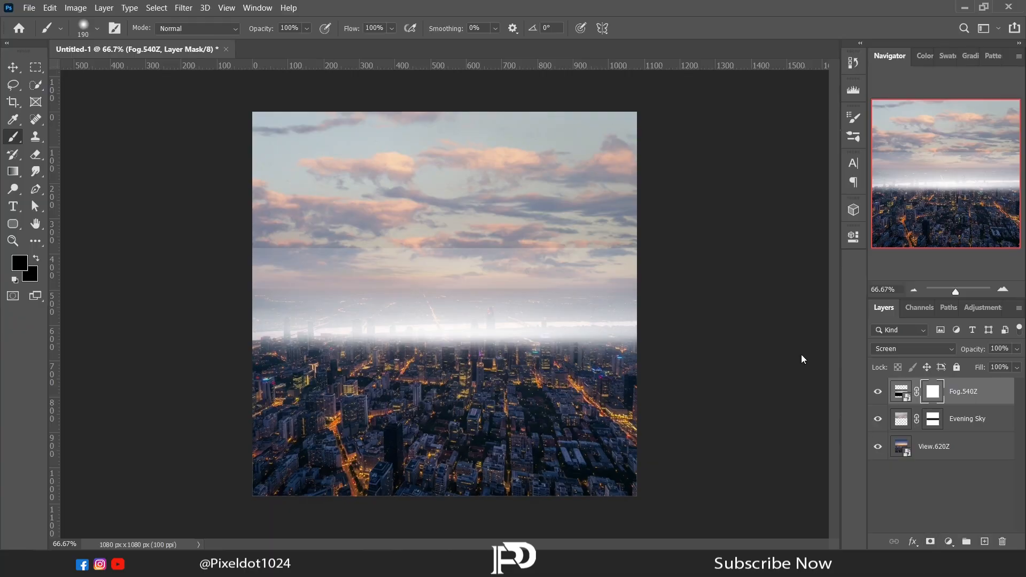
mouse_move(255, 240)
mouse_down()
mouse_move(666, 241)
mouse_move(188, 248)
mouse_up()
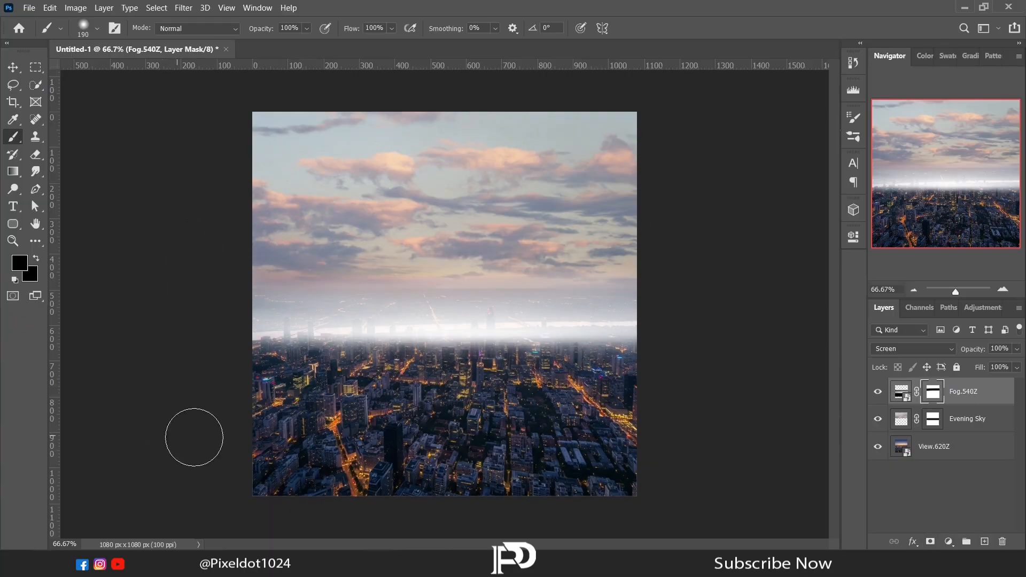
- Move the fog layer up slightly so its bright band sits just above the city skyline
key(l)
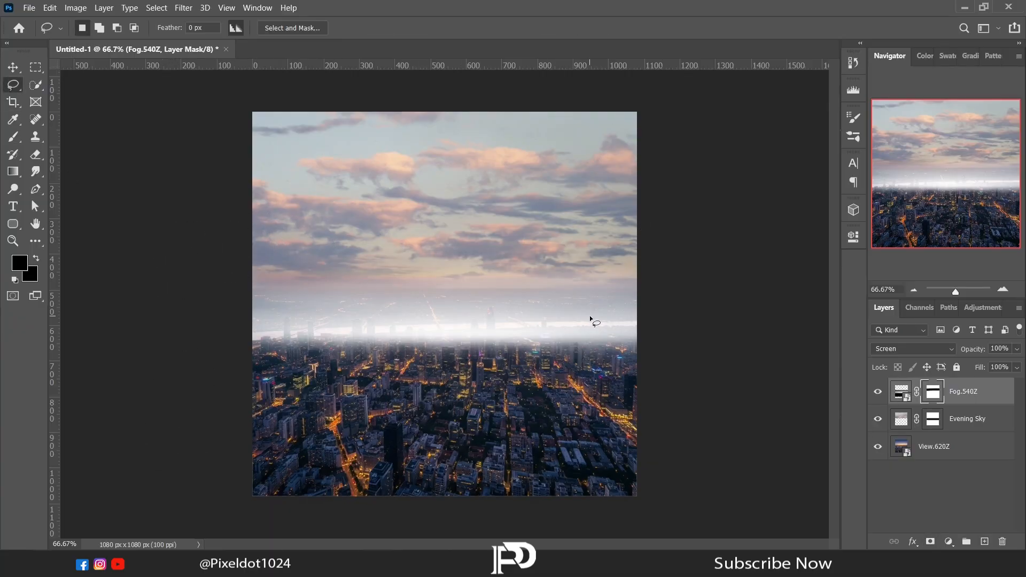
click(14, 68)
drag(507, 396, 509, 375)
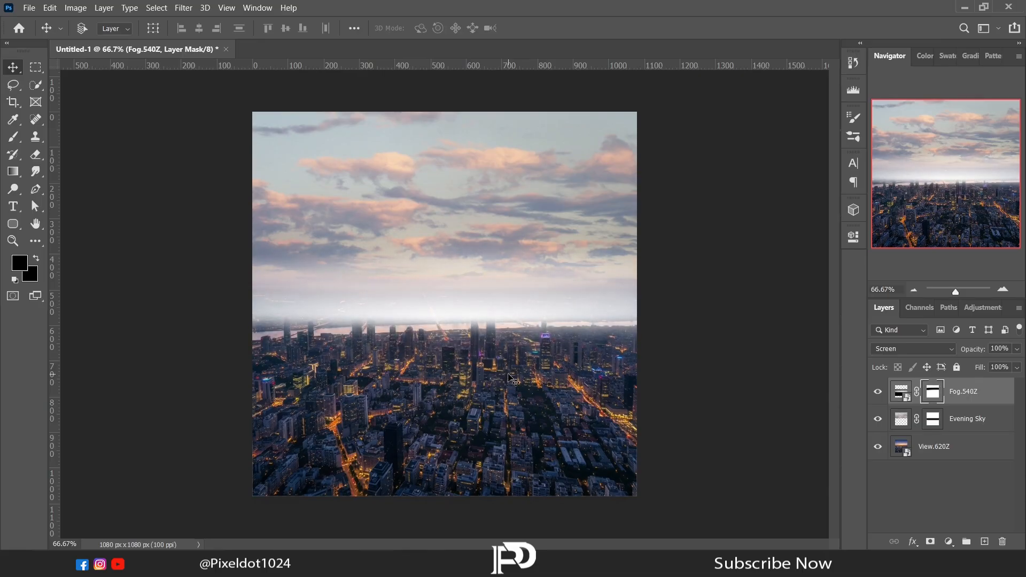
click(6, 89)
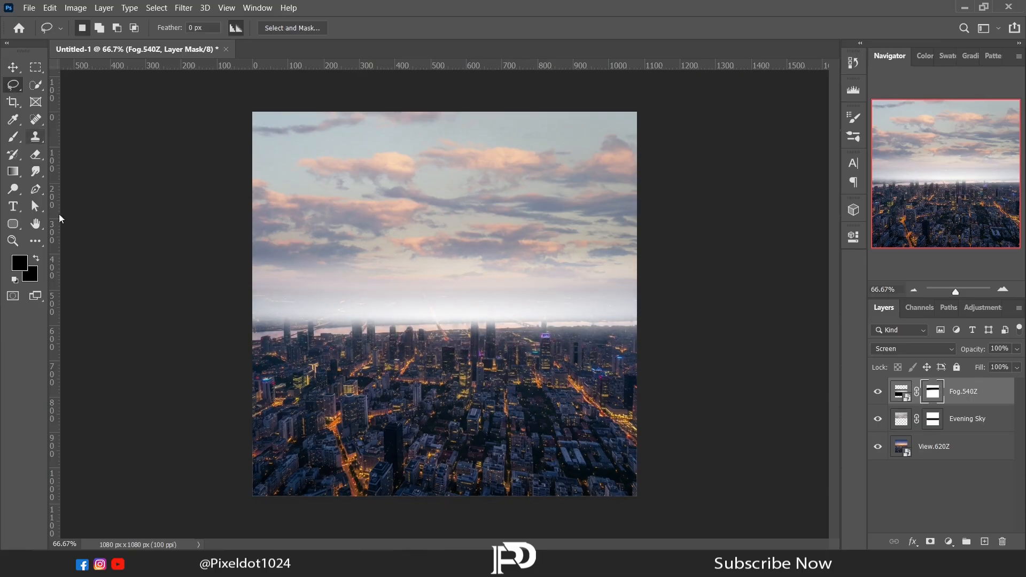
- Place the Burger.971Z image as a new top layer and commit it
key(alt+Tab)
mouse_move(300, 102)
mouse_down()
mouse_move(378, 308)
mouse_move(378, 561)
mouse_move(374, 374)
mouse_up()
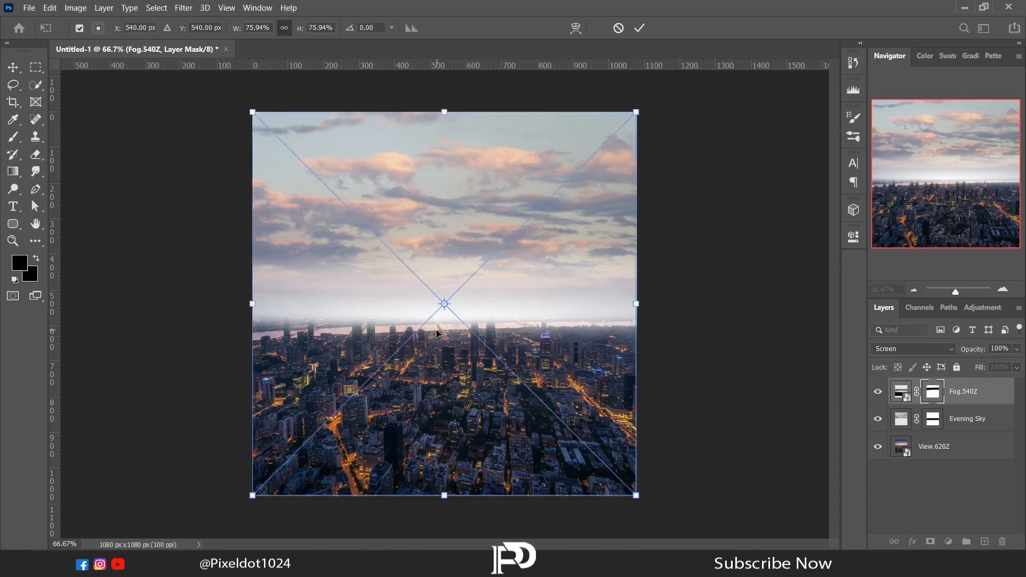
key(Return)
- Select the burger apart from its white background using the Magic Wand tool
right_click(37, 86)
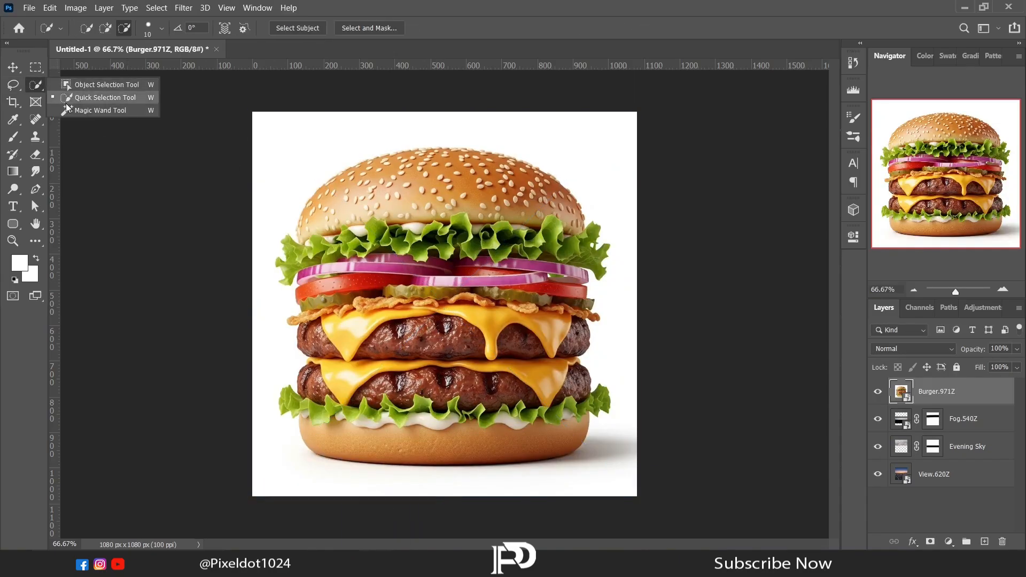
click(85, 112)
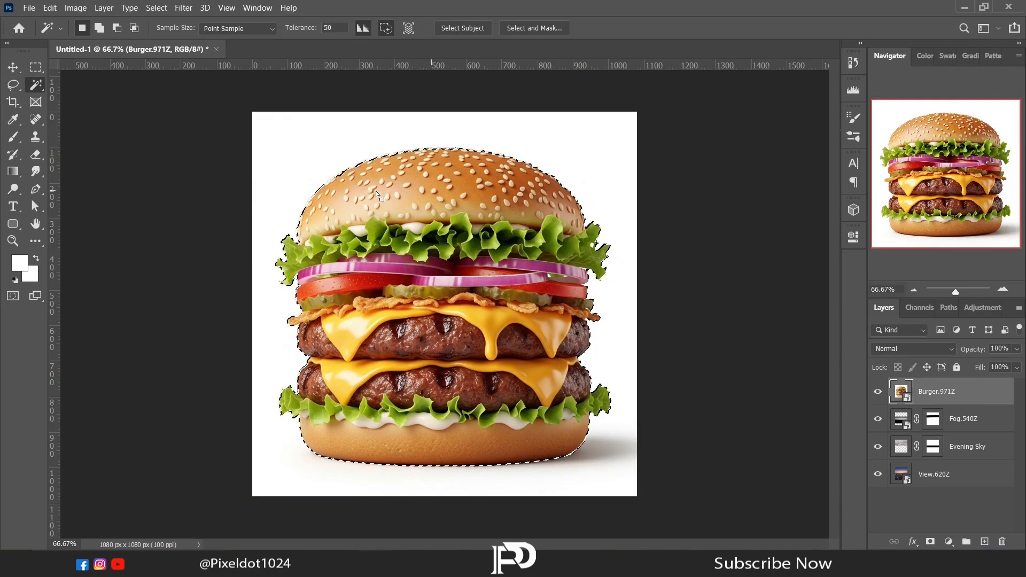
key(l)
- Isolate the burger on its own layer by rasterizing it and cutting the selection, and delete the leftover white background layer
right_click(414, 247)
right_click(926, 388)
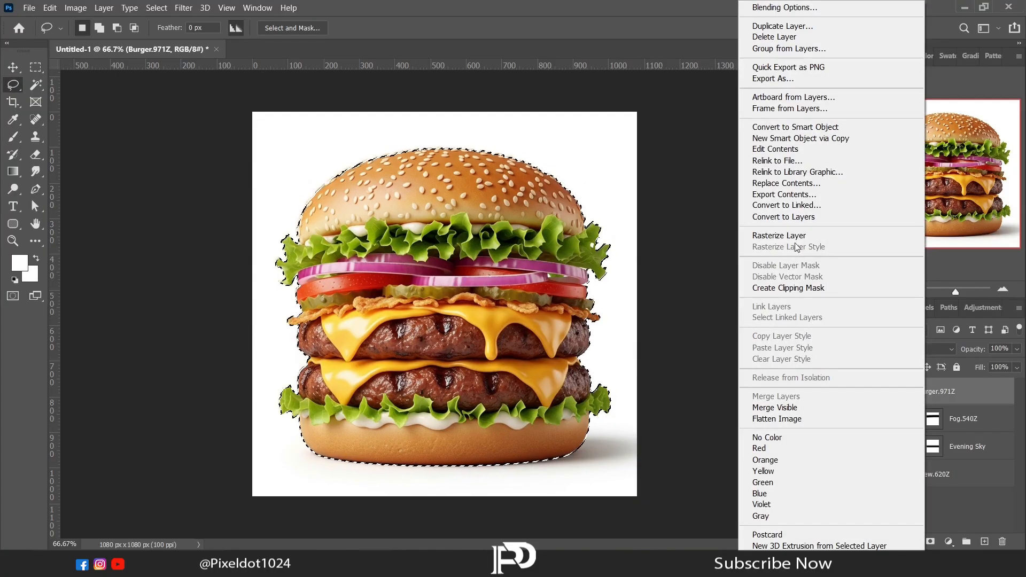
right_click(591, 282)
click(625, 370)
click(931, 418)
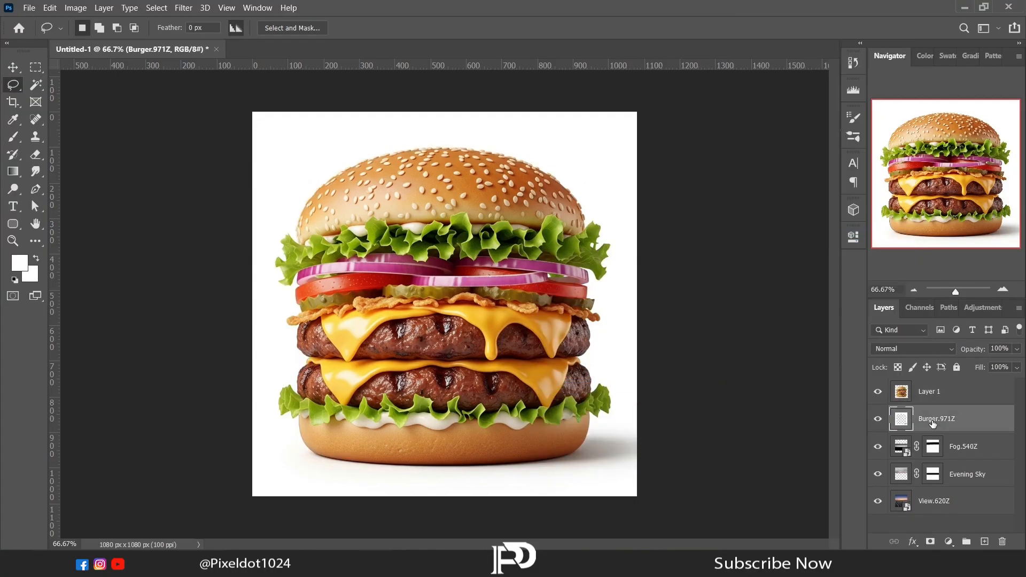
key(Delete)
- Scale the burger layer to about 67.5% and centre it on the canvas
click(932, 392)
right_click(327, 231)
click(354, 345)
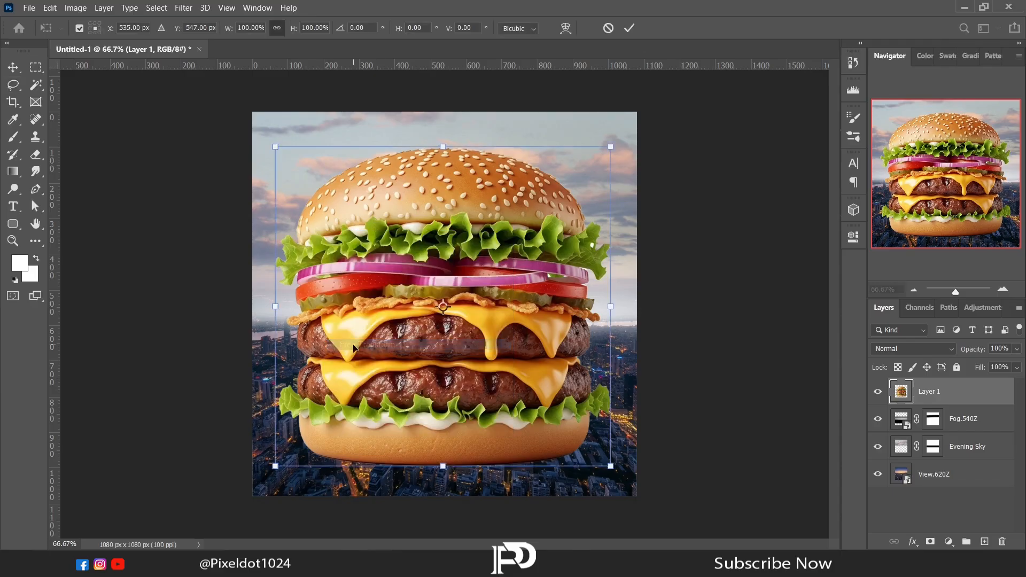
drag(611, 468, 482, 345)
drag(435, 309, 505, 385)
drag(342, 230, 324, 213)
mouse_move(389, 275)
mouse_down()
mouse_move(395, 245)
mouse_move(395, 258)
mouse_up()
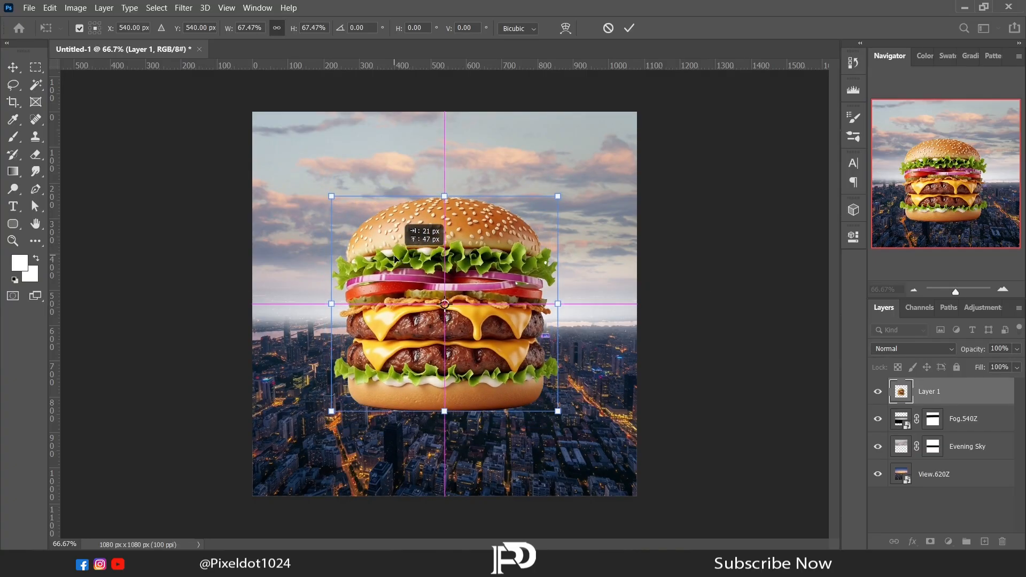
key(Return)
key(l)
- Add an Exposure adjustment of about -2.33 above the burger and clip it to the burger layer
click(948, 542)
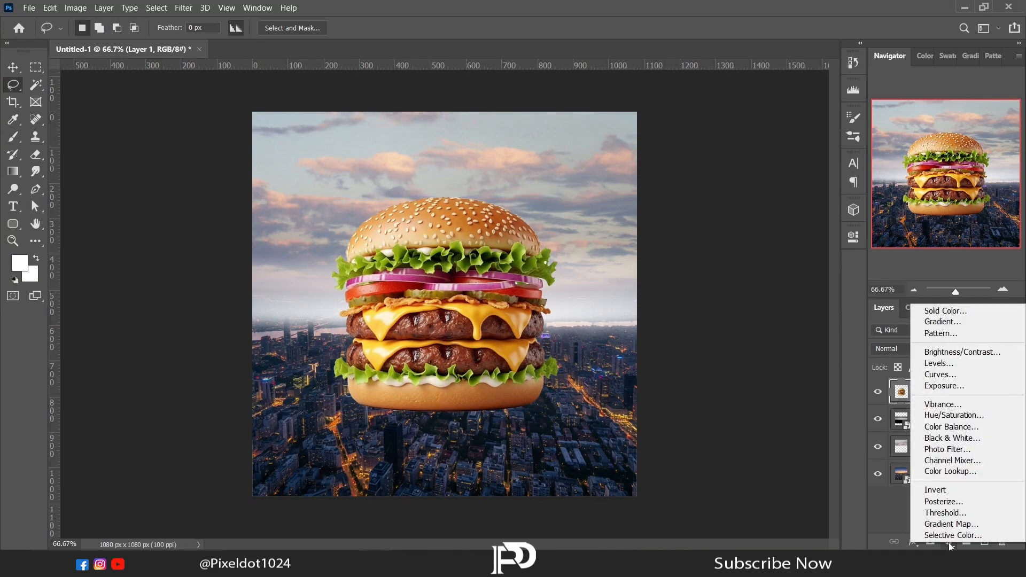
click(940, 388)
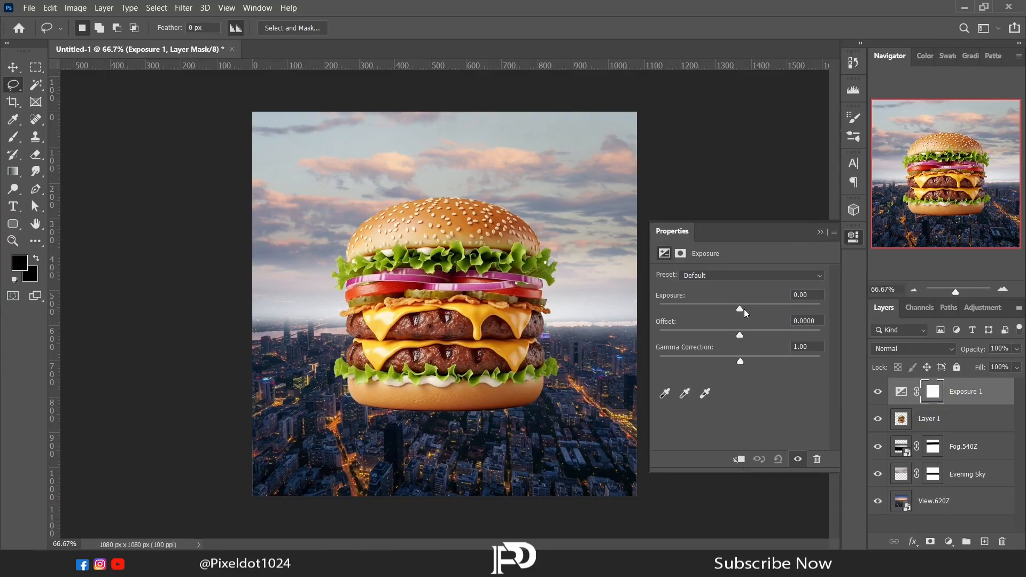
drag(742, 309, 711, 309)
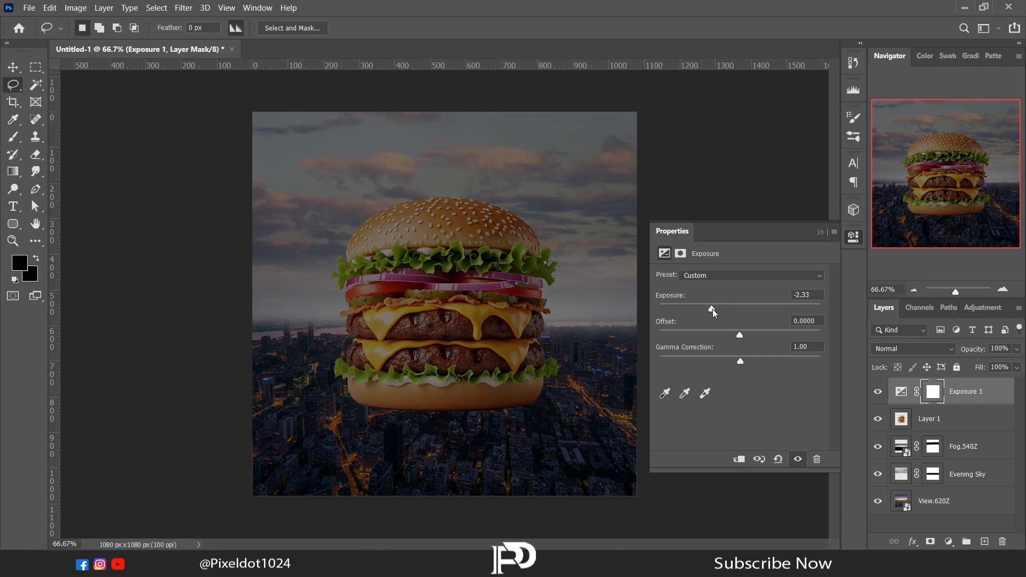
click(820, 232)
alt+click(962, 402)
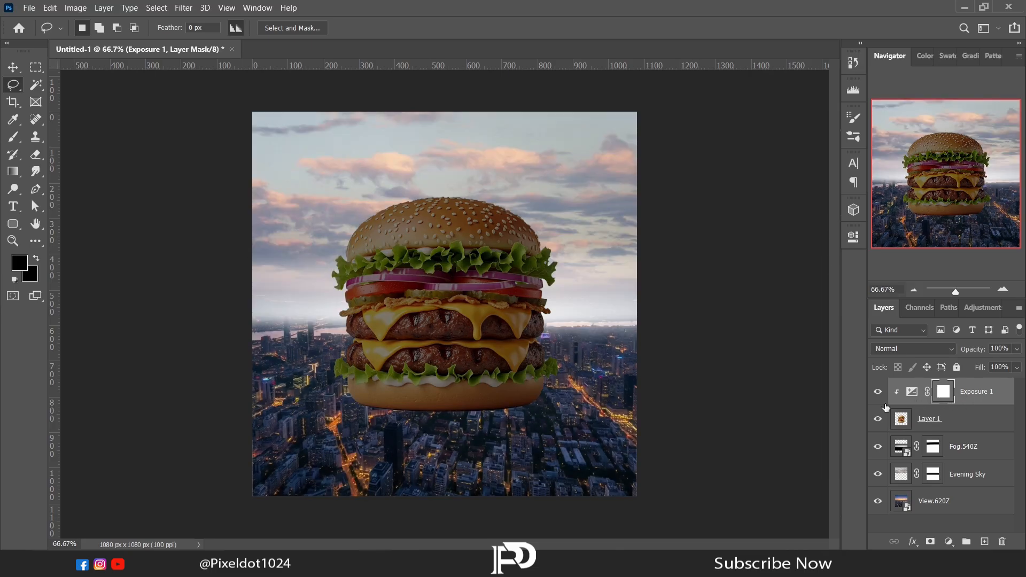
- Paint black on the exposure mask over the burger's top bun, fillings and patties, keeping the darkening on the bottom bun
click(15, 137)
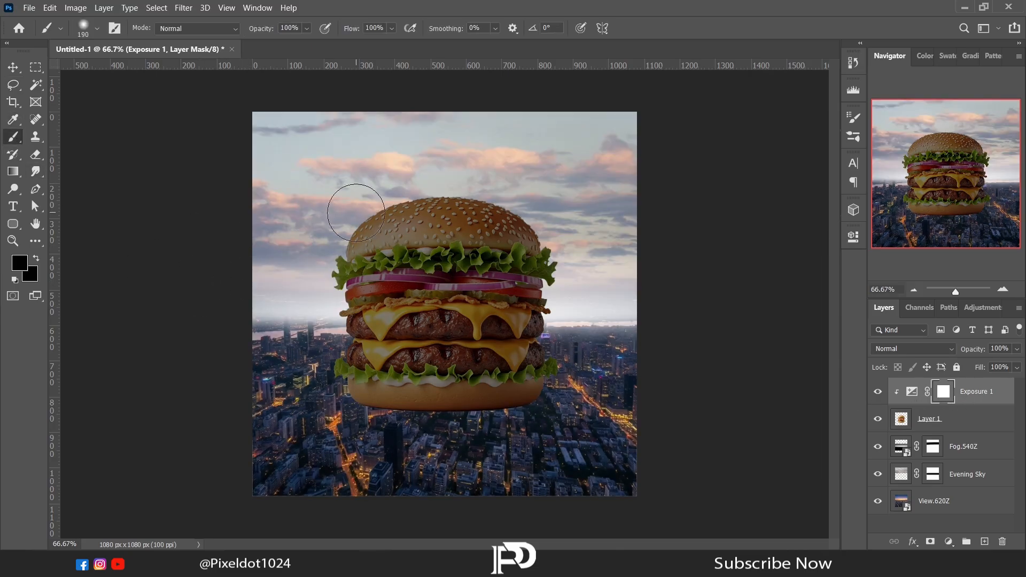
mouse_move(375, 210)
mouse_down()
mouse_move(391, 244)
mouse_move(409, 247)
mouse_move(474, 219)
mouse_move(580, 233)
mouse_move(371, 217)
mouse_move(557, 251)
mouse_move(408, 309)
mouse_move(430, 317)
mouse_move(543, 310)
mouse_move(428, 269)
mouse_move(530, 259)
mouse_move(427, 344)
mouse_move(381, 356)
mouse_move(526, 337)
mouse_move(418, 306)
mouse_move(393, 313)
mouse_move(377, 277)
mouse_move(347, 301)
mouse_up()
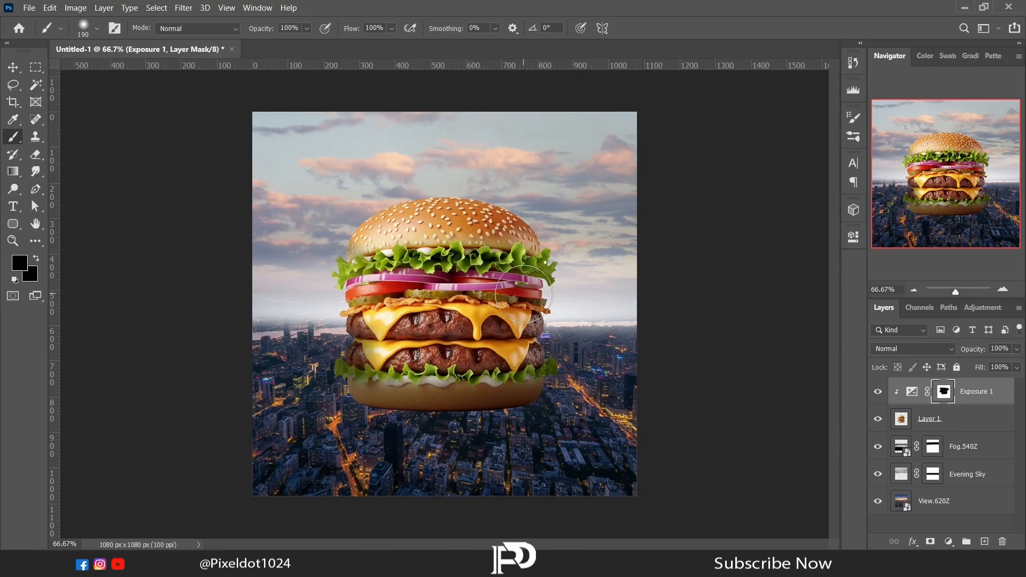
drag(401, 324, 380, 330)
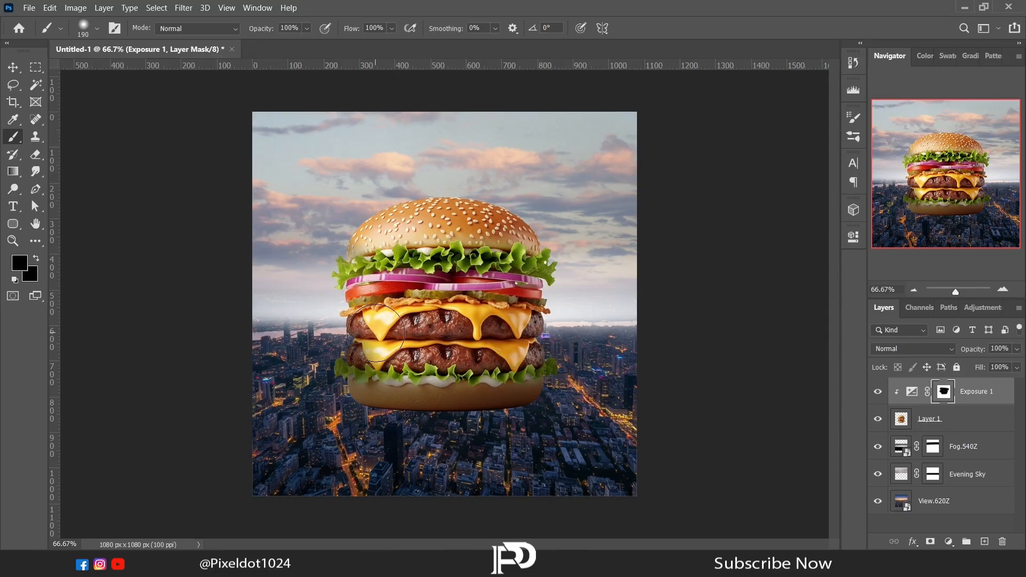
click(1002, 291)
click(1003, 291)
mouse_move(957, 192)
mouse_down()
mouse_move(942, 203)
mouse_move(954, 212)
mouse_up()
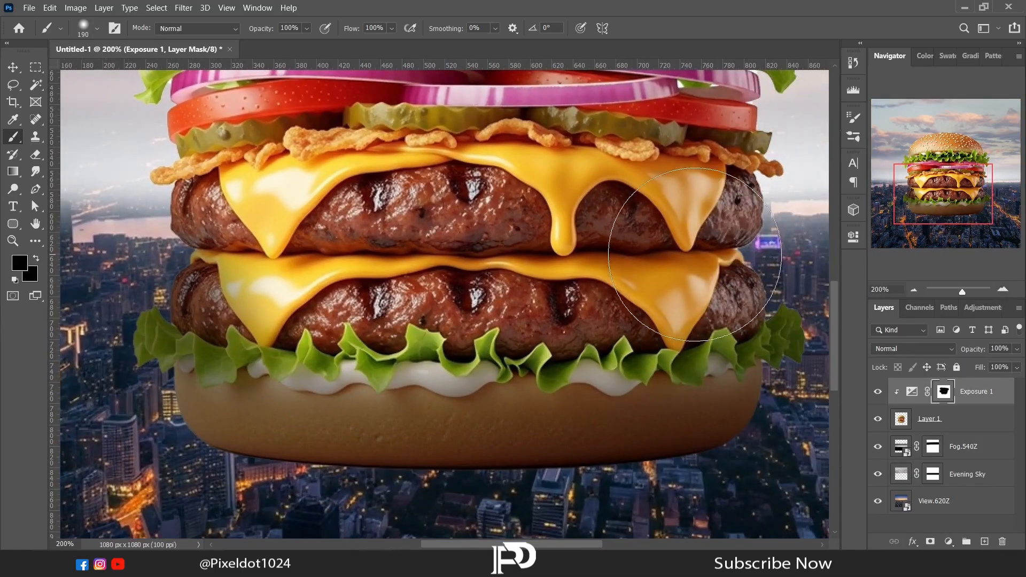
drag(208, 224, 232, 247)
- Paint white on the exposure mask with a soft brush at 2% hardness to shade the lower lettuce and its edges
click(20, 262)
drag(681, 313, 634, 264)
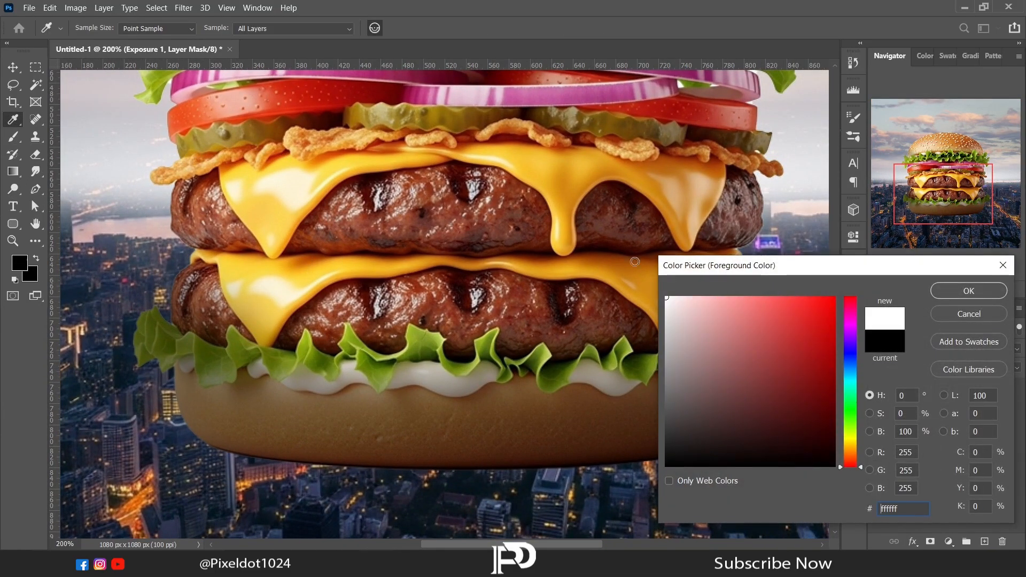
click(967, 290)
right_click(613, 322)
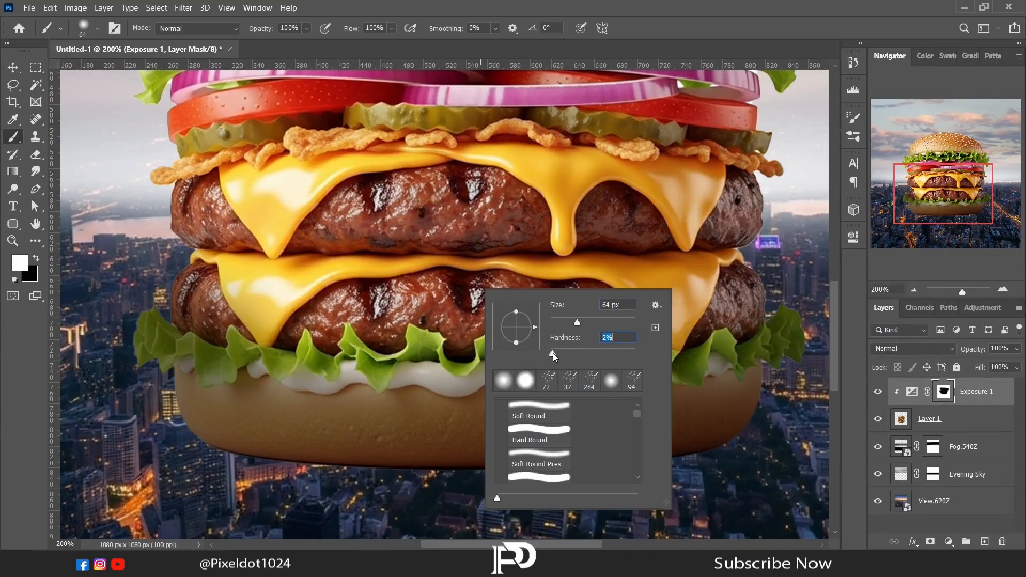
key(Return)
right_click(350, 320)
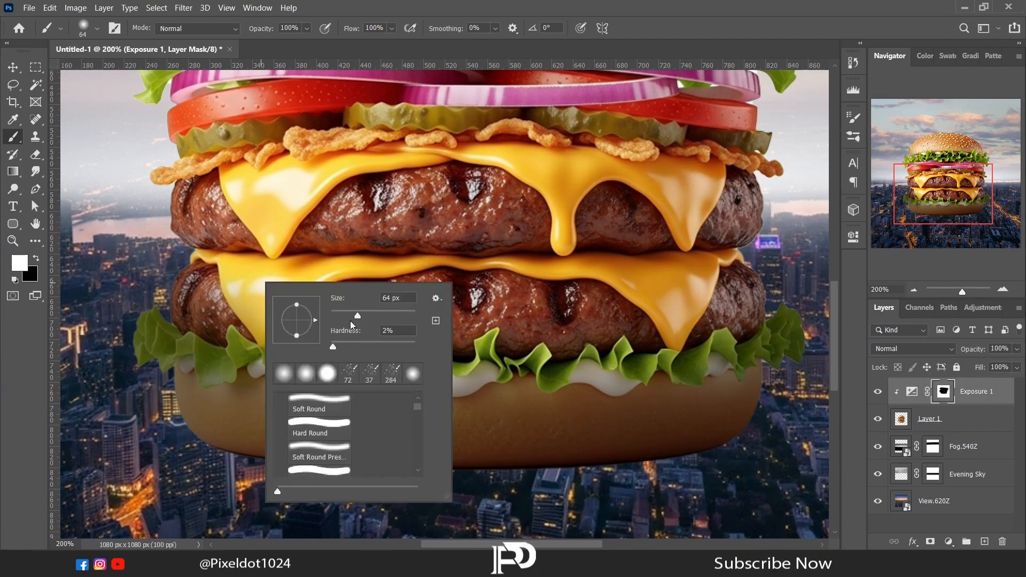
key(Return)
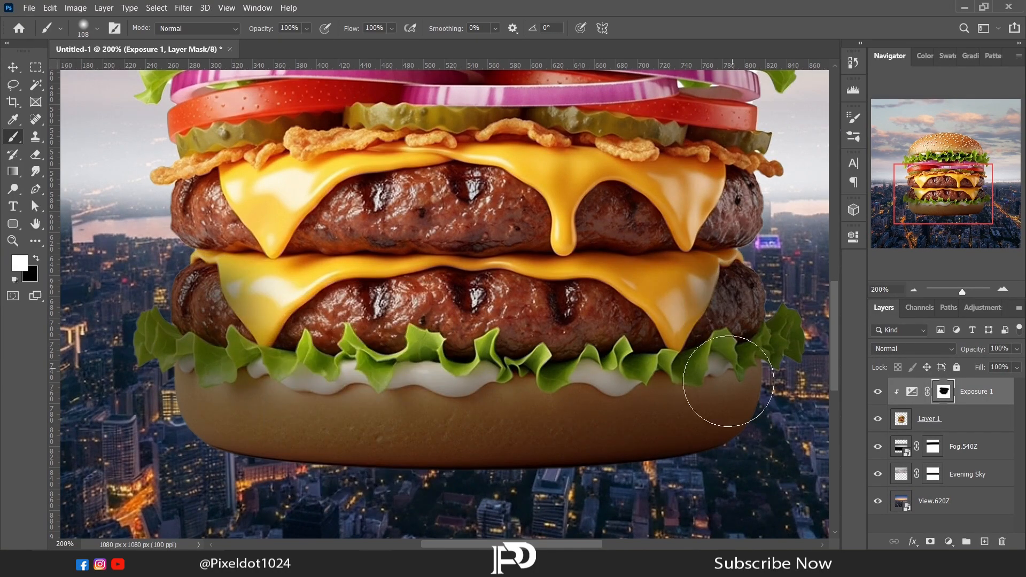
mouse_move(832, 362)
mouse_down()
mouse_move(835, 377)
mouse_move(840, 320)
mouse_up()
- Paint white on the exposure mask with an 88 px brush to shade the fillings between the top lettuce and upper patty
right_click(265, 321)
drag(381, 354, 380, 353)
key(Return)
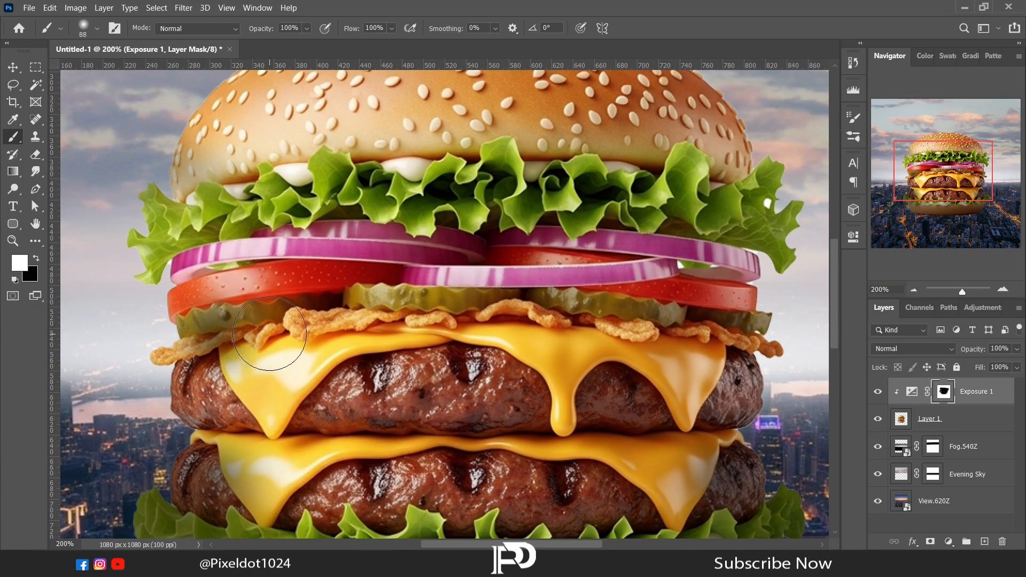
mouse_move(375, 319)
mouse_down()
mouse_move(615, 315)
mouse_move(730, 328)
mouse_up()
click(914, 291)
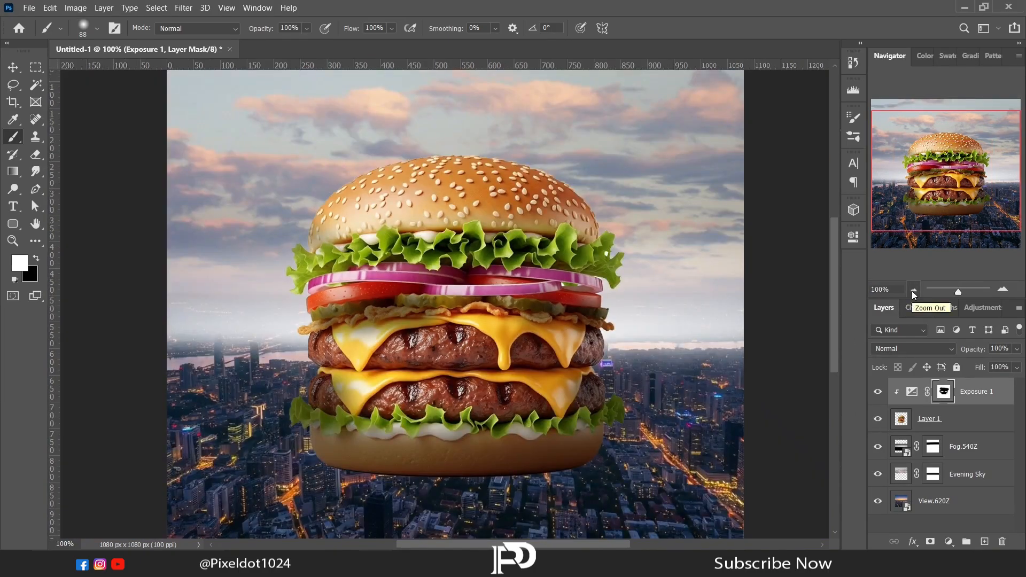
click(914, 290)
- Paint black on the exposure mask with a 152 px brush at 2% hardness over the lower patty and cheese
click(19, 262)
drag(686, 438, 665, 514)
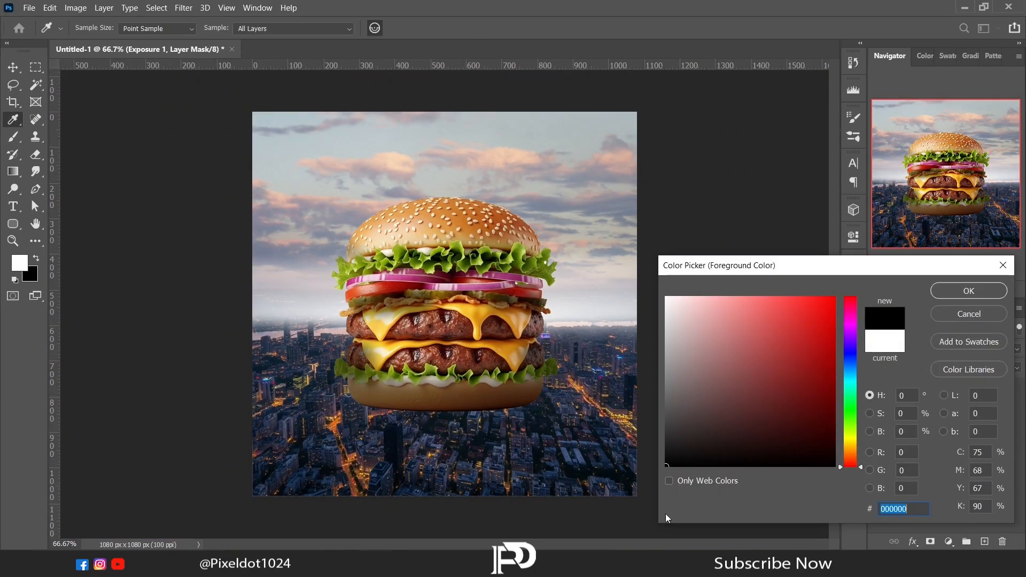
click(959, 287)
right_click(467, 290)
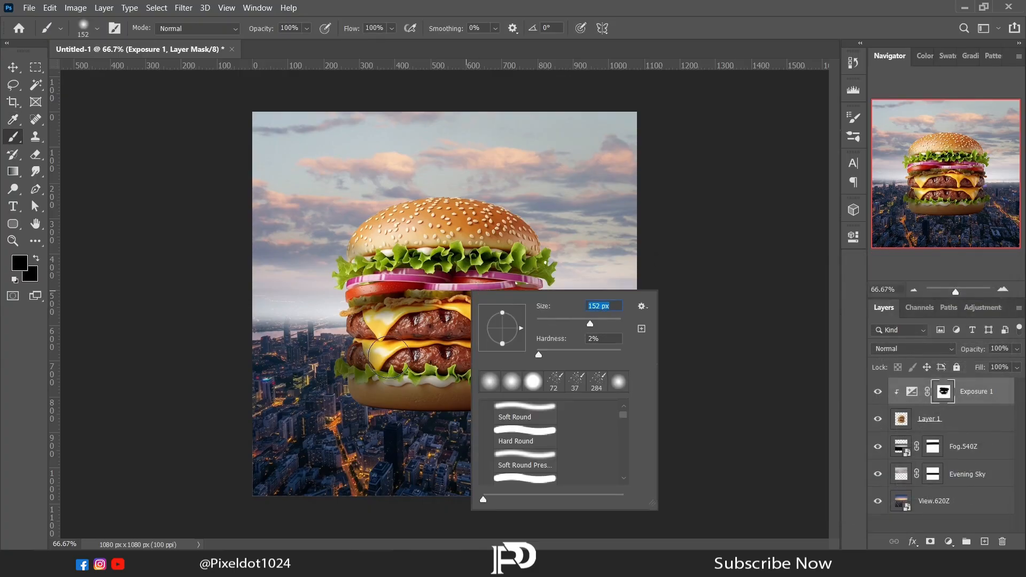
mouse_move(389, 366)
mouse_down()
mouse_move(376, 369)
mouse_move(434, 368)
mouse_up()
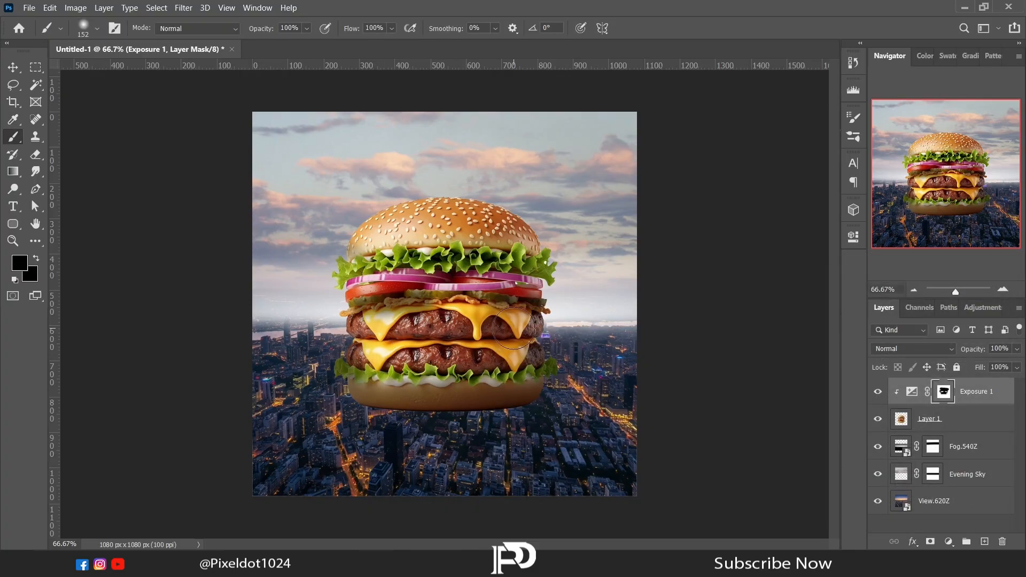
- Add a new layer below the burger and dab black behind it with a 511 px brush at 30% hardness
key(l)
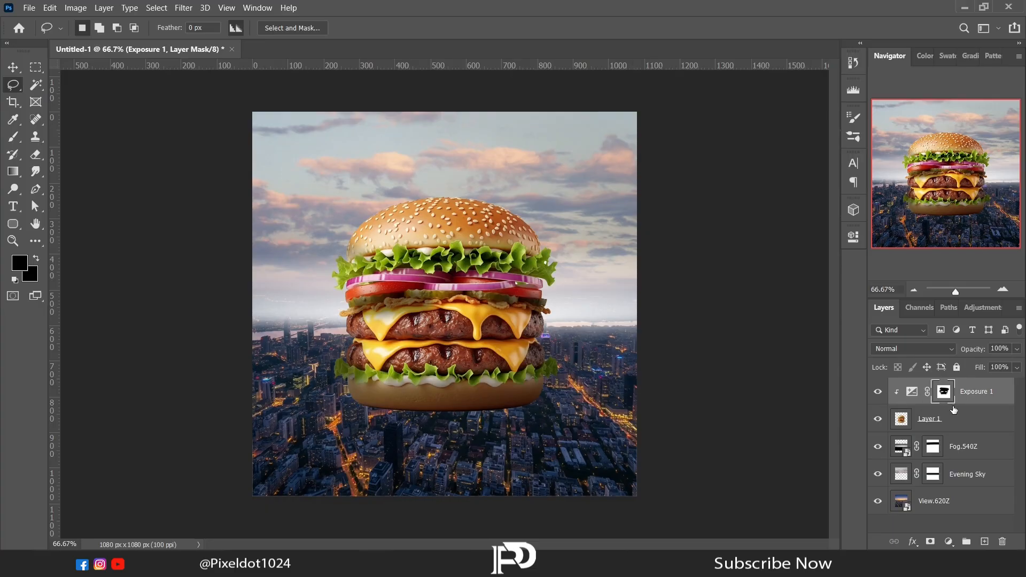
click(955, 419)
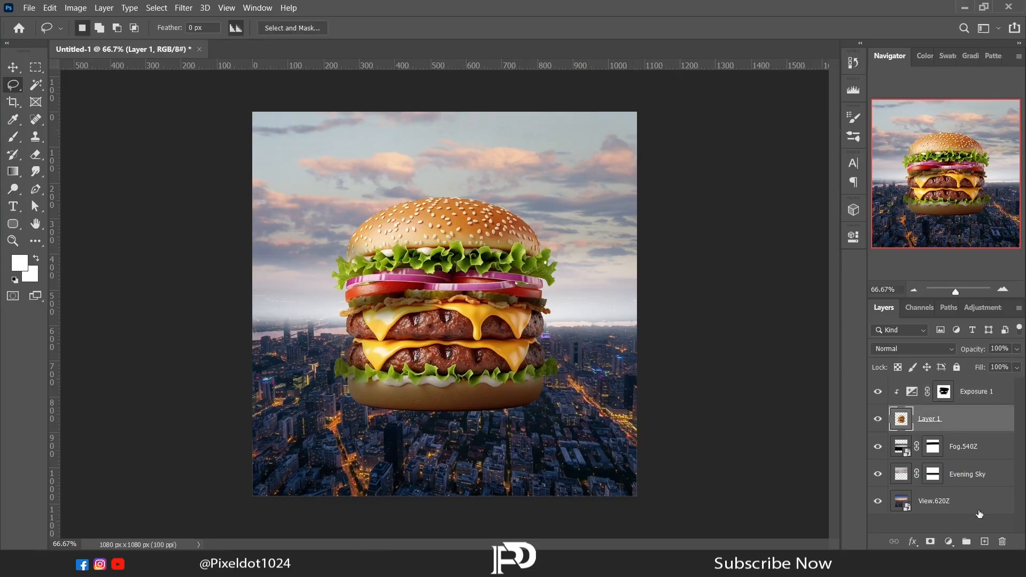
ctrl+click(984, 542)
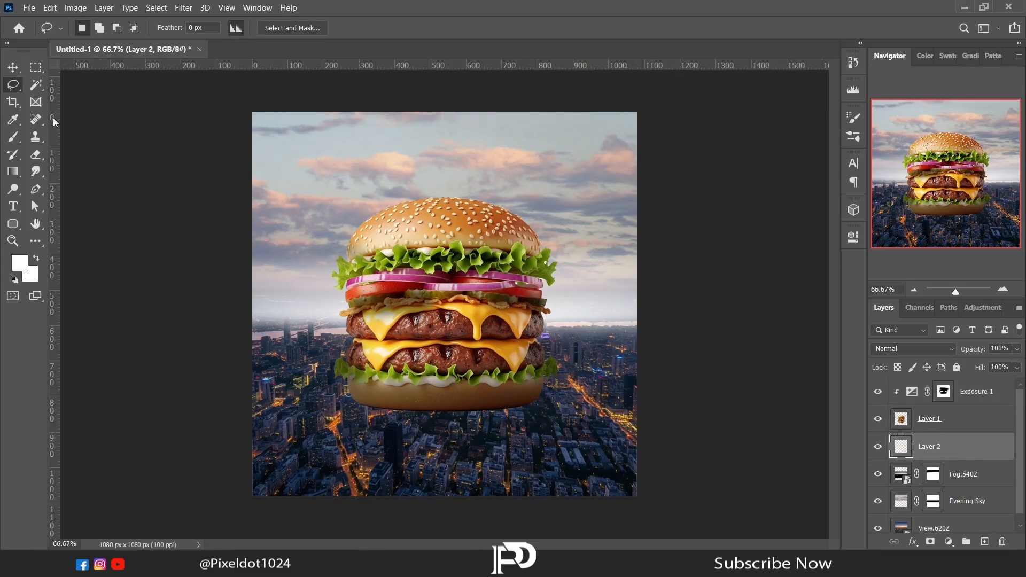
click(20, 267)
drag(733, 452, 734, 473)
click(956, 291)
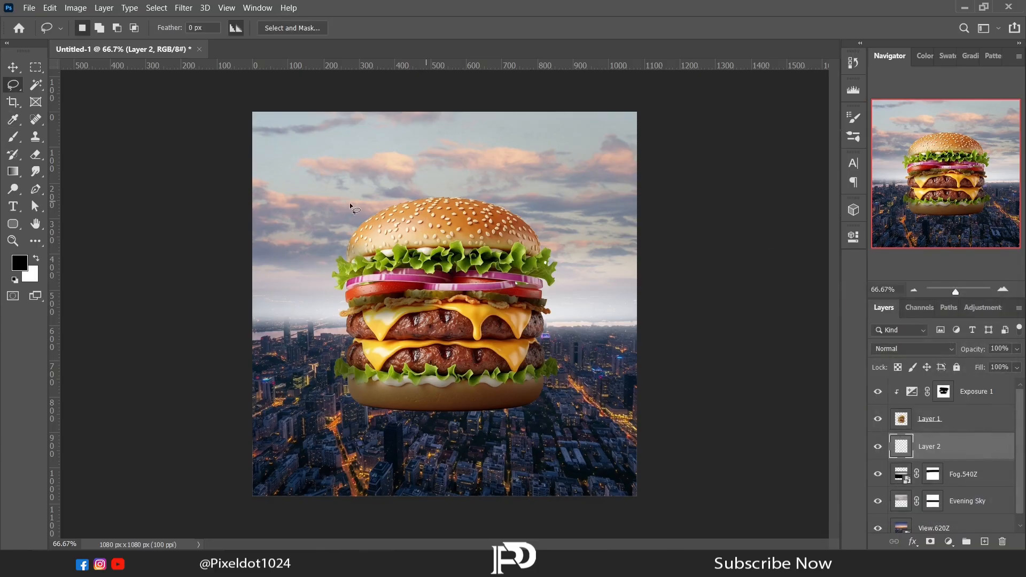
click(13, 137)
right_click(387, 229)
mouse_move(454, 292)
mouse_down()
mouse_move(492, 290)
mouse_move(478, 289)
mouse_up()
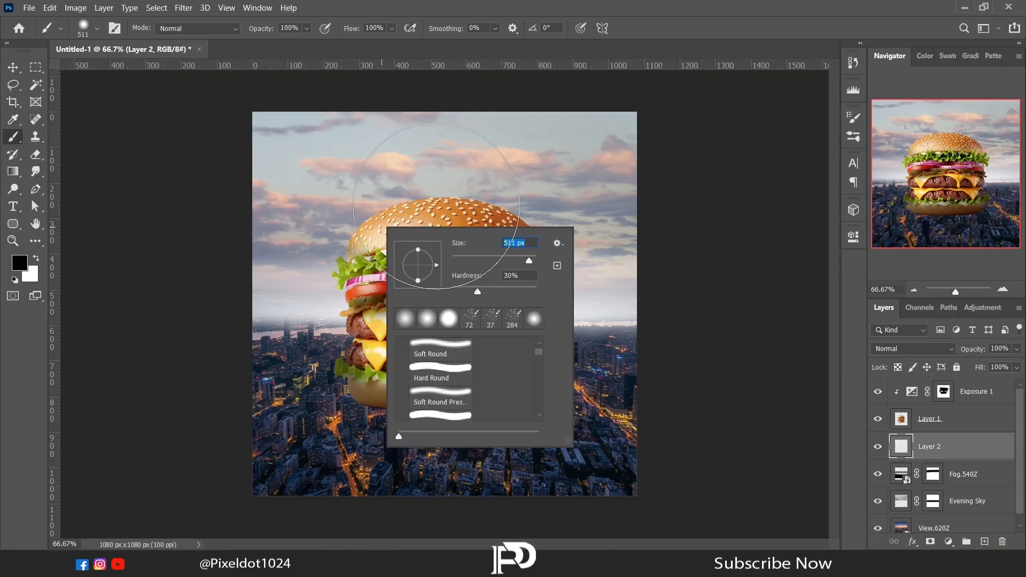
click(174, 203)
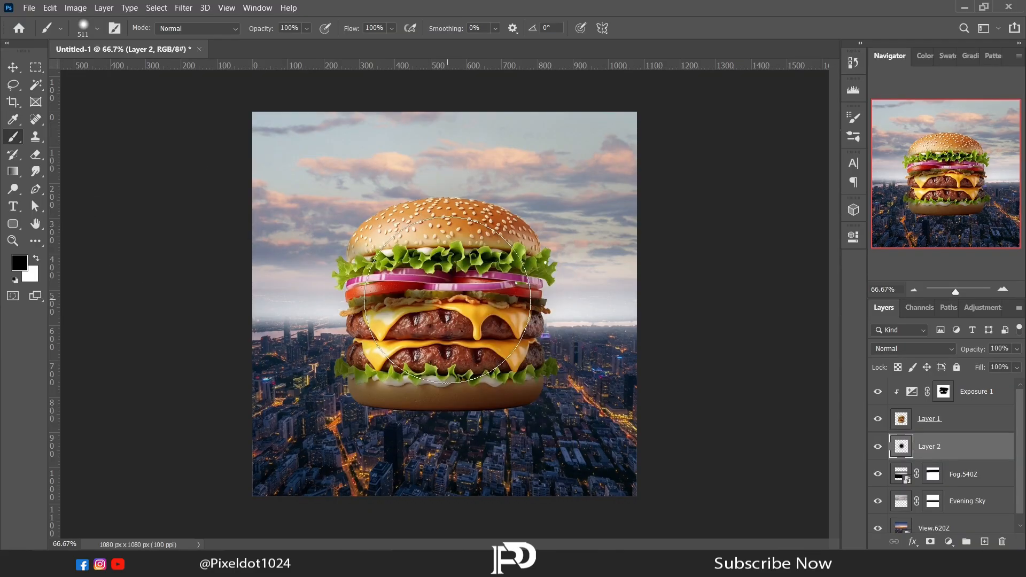
- Squash the black dab to 21.83% height, widen it and centre it under the bottom bun as a contact shadow
key(ctrl+t)
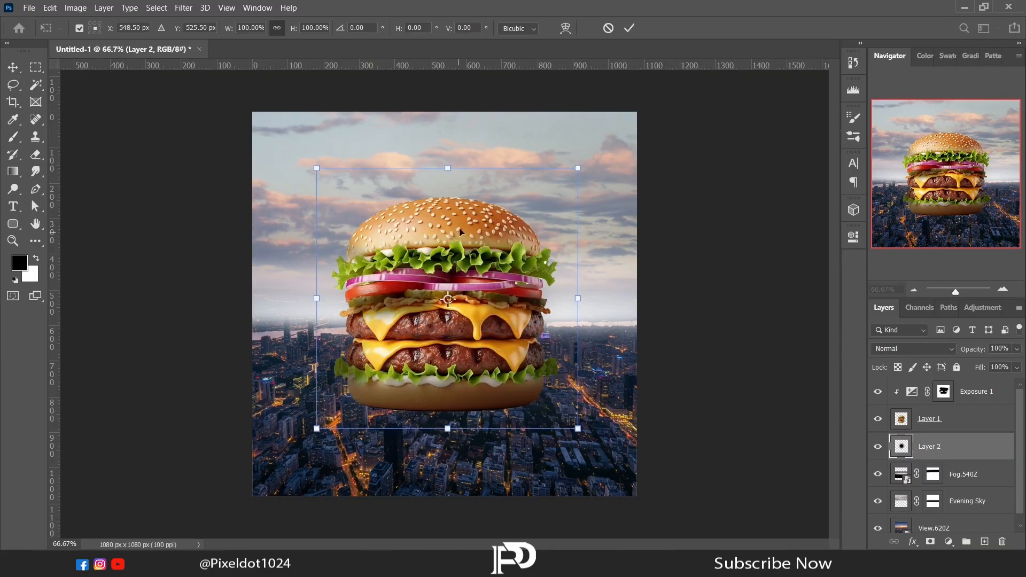
drag(448, 168, 450, 409)
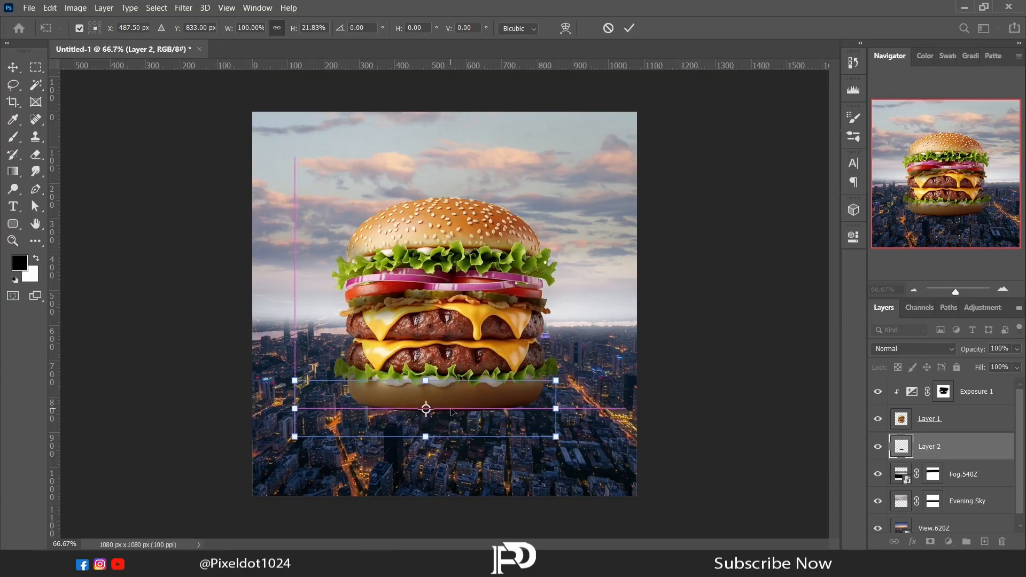
drag(556, 409, 613, 408)
drag(523, 415, 500, 414)
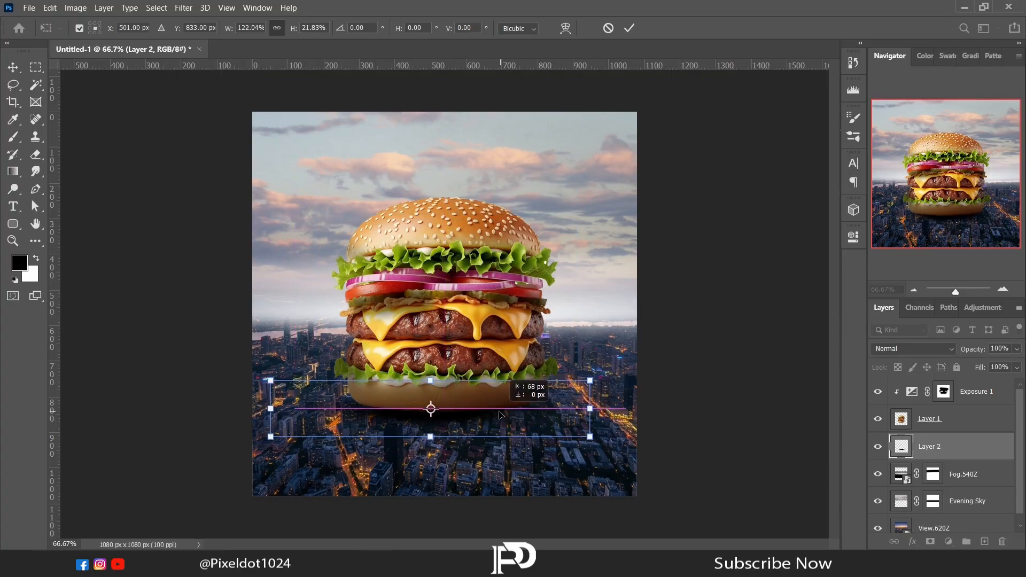
drag(590, 408, 612, 413)
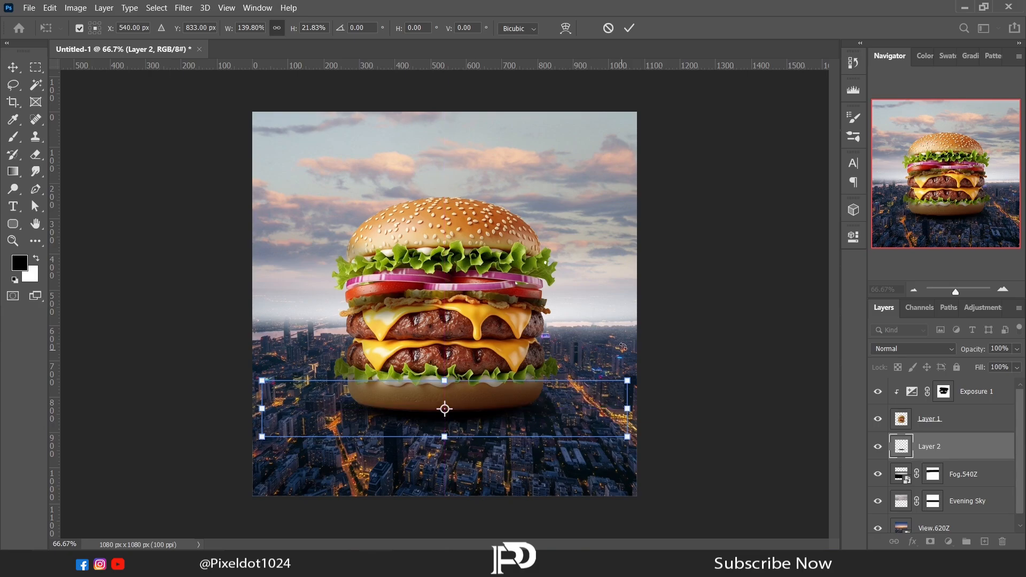
key(Up)
key(Up)
key(Up)
key(Up)
key(Up)
key(Up)
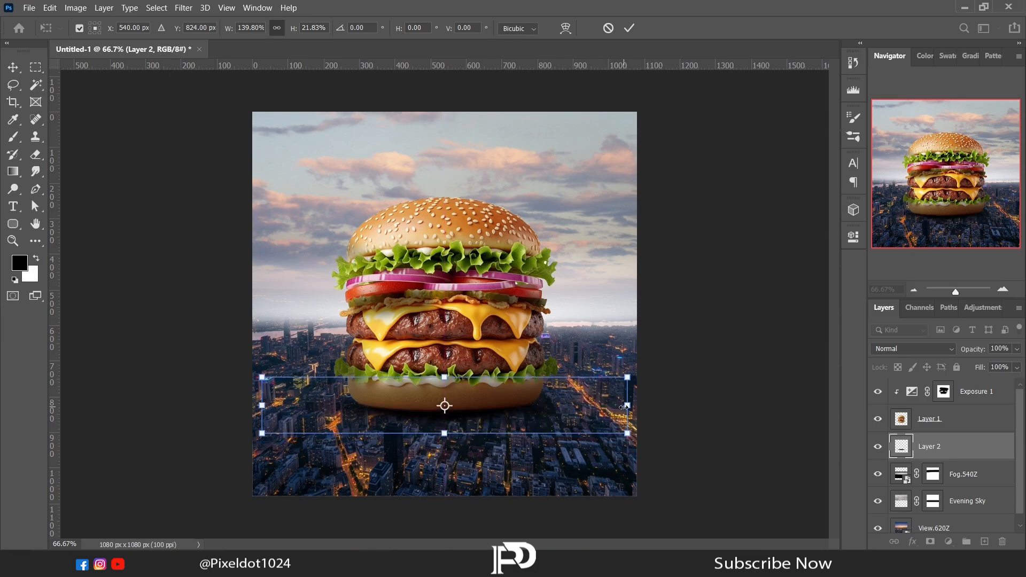
drag(625, 407, 614, 407)
key(Return)
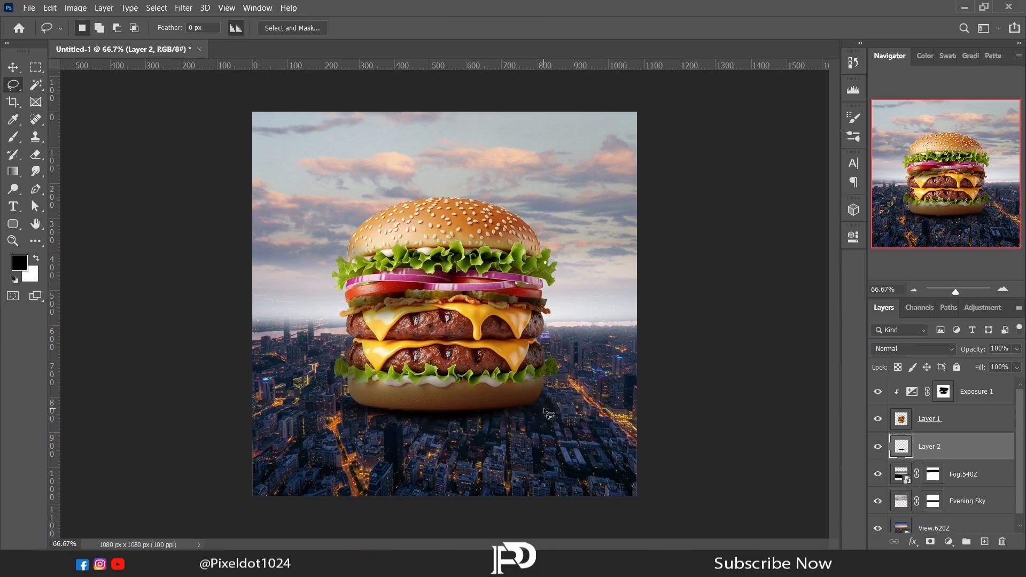
- Place the 3D location image in the document and move its layer to the top of the stack
key(alt+Tab)
drag(251, 101, 442, 314)
drag(927, 448, 929, 386)
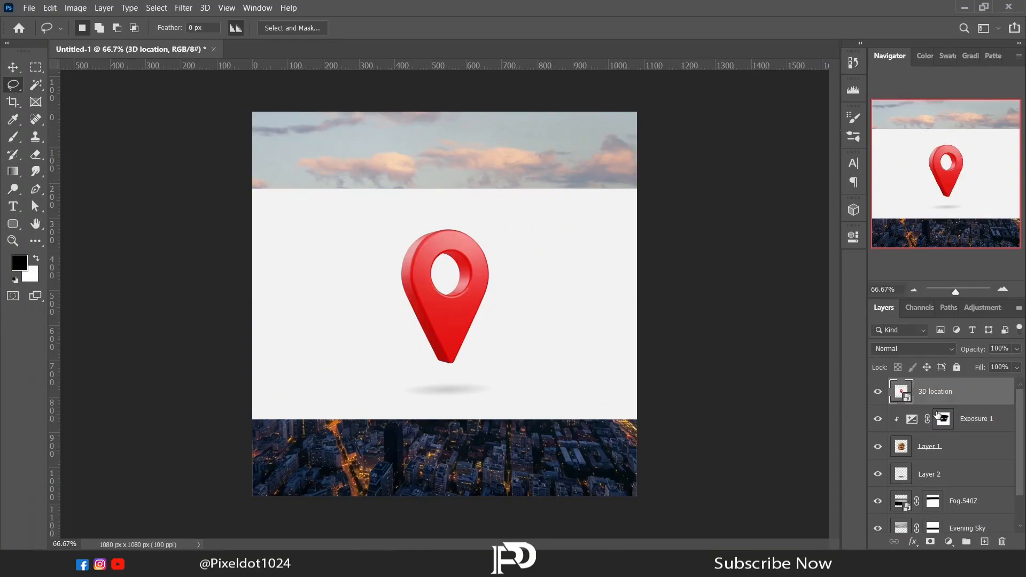
- Group the exposure adjustment, the burger layer and the shadow layer
ctrl+click(951, 478)
ctrl+click(953, 453)
ctrl+click(950, 421)
key(ctrl+d)
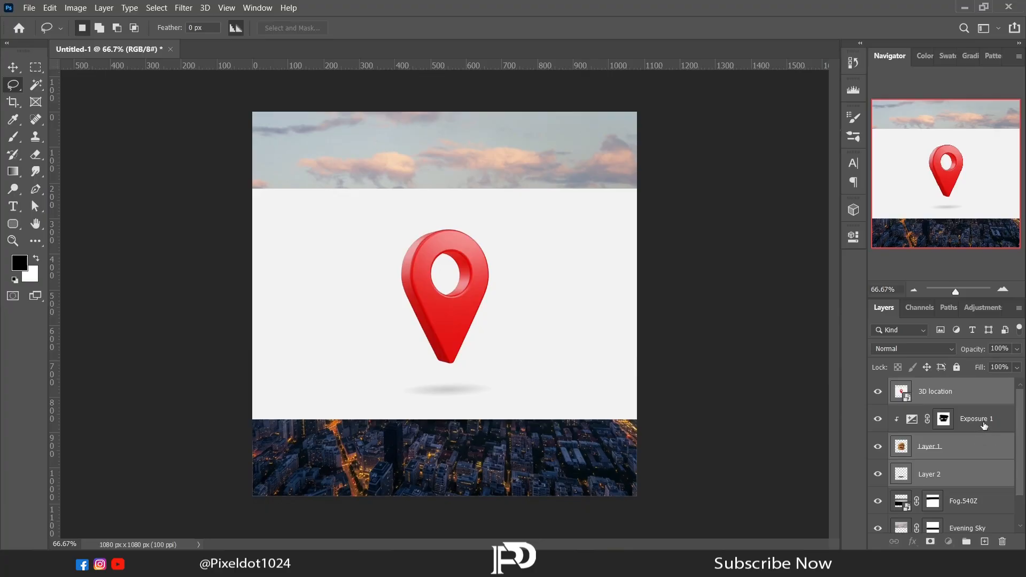
click(984, 426)
ctrl+click(984, 446)
ctrl+click(986, 475)
key(ctrl+g)
- Rasterize the 3D location layer and select the red pin with Quick Selection, leaving out its central hole
click(930, 396)
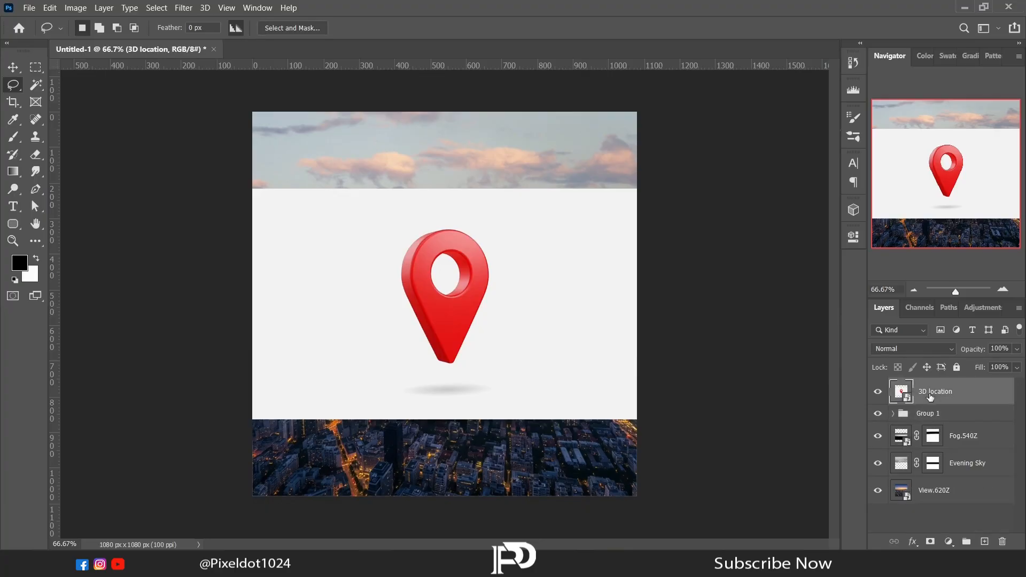
right_click(930, 397)
click(788, 237)
click(35, 84)
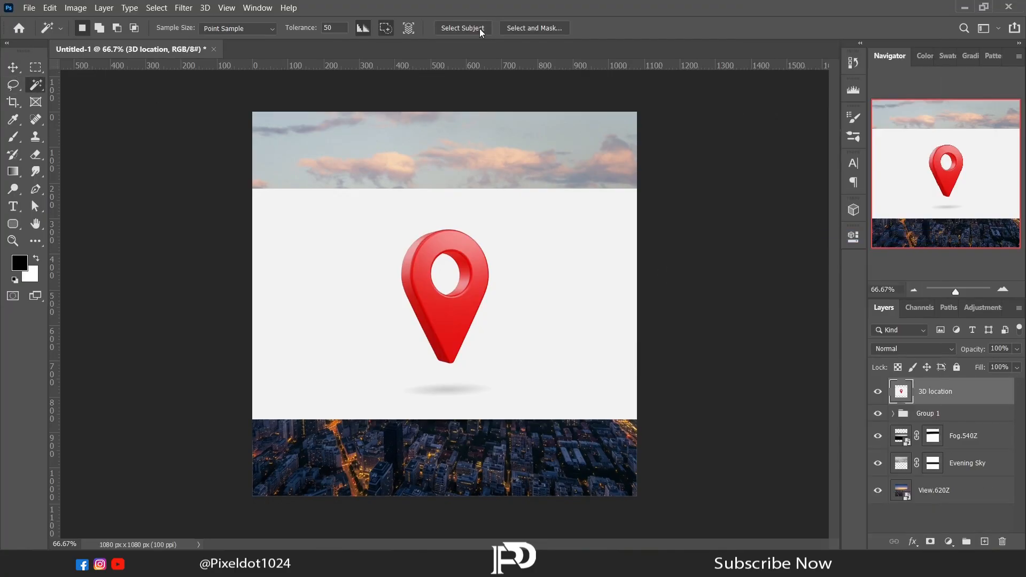
right_click(39, 86)
click(88, 97)
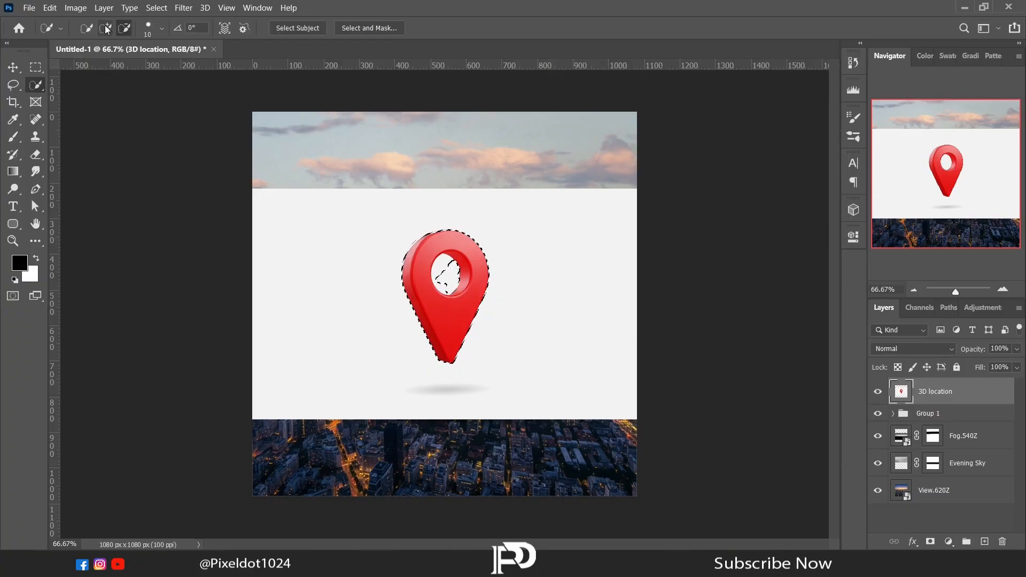
click(442, 272)
- Cut the selected pin to its own layer and delete the leftover 3D location background layer
click(20, 85)
right_click(337, 278)
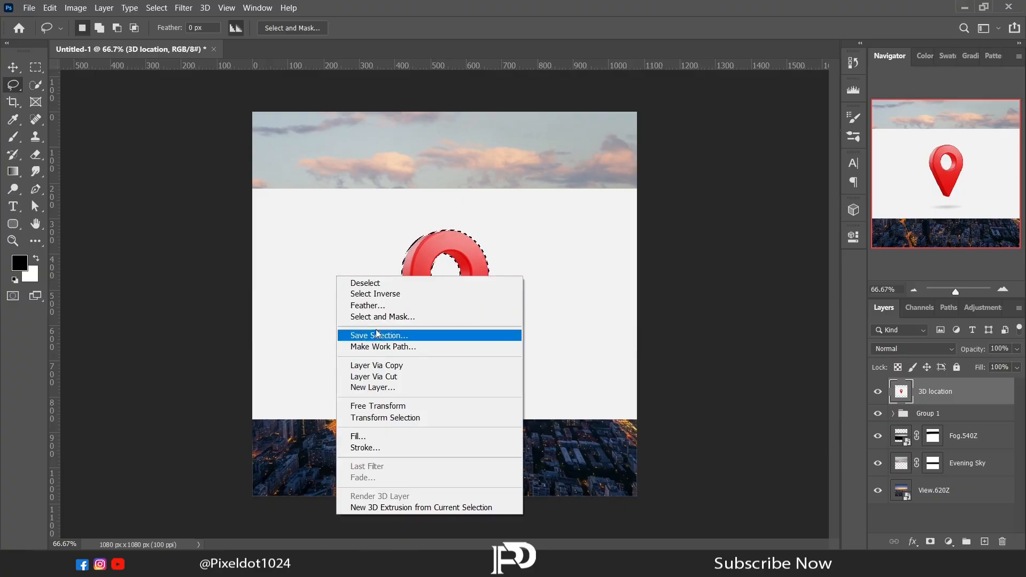
click(369, 374)
click(935, 421)
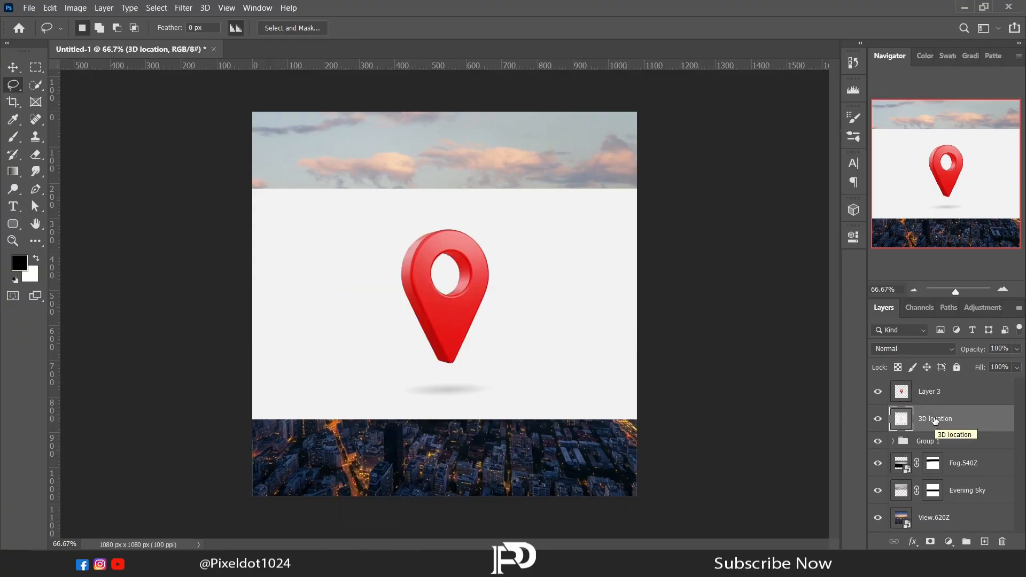
key(Delete)
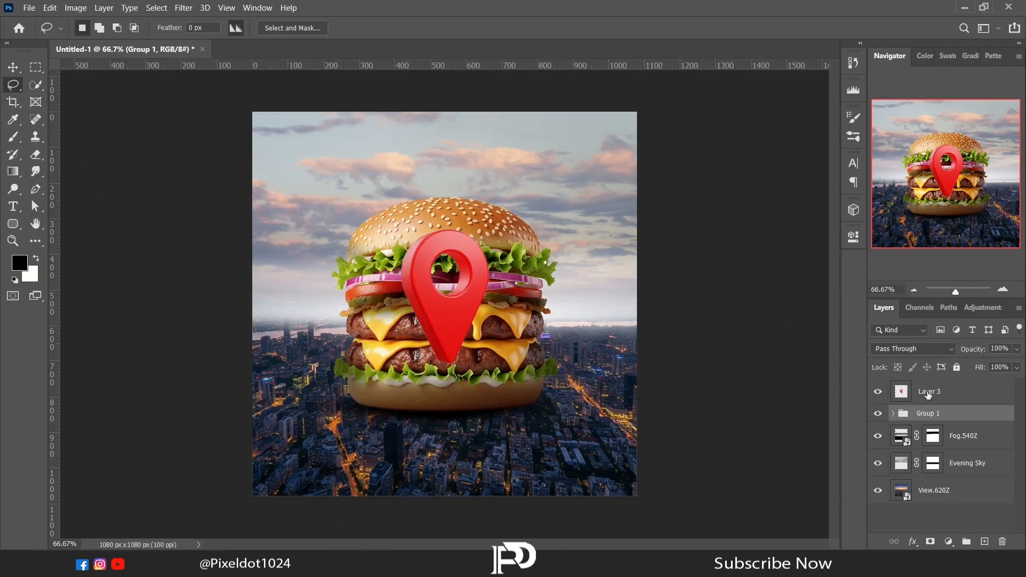
- Move the pin layer below the burger group, enlarge the pin slightly and place it partly behind the burger's right side
drag(928, 394, 930, 425)
right_click(458, 142)
click(503, 257)
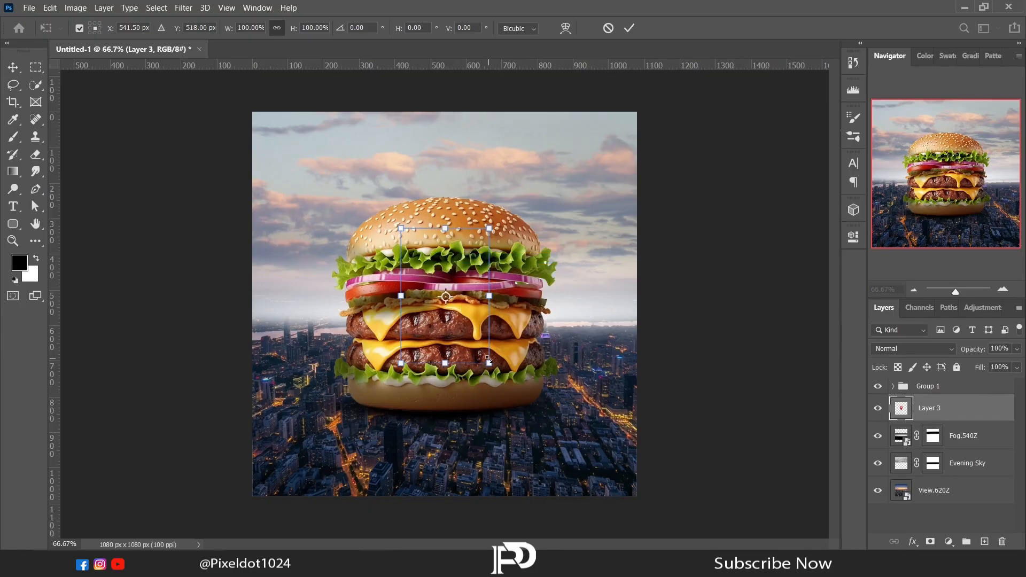
drag(489, 359, 598, 351)
drag(603, 393, 580, 357)
drag(595, 309, 594, 314)
mouse_move(543, 323)
mouse_down()
mouse_move(571, 342)
mouse_move(559, 341)
mouse_up()
key(Return)
key(l)
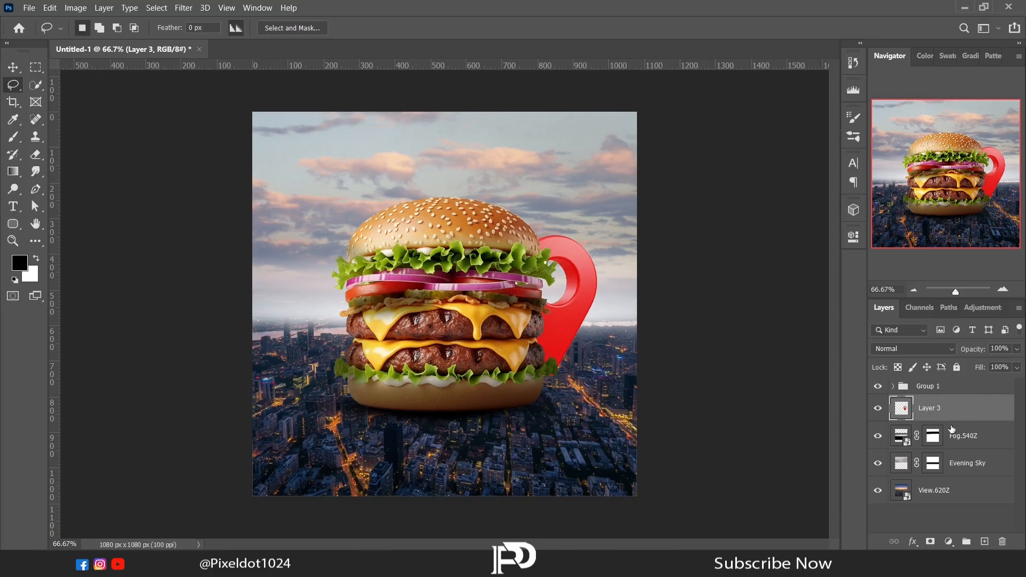
- Duplicate the pin layer, scale the copy to 24.48% and place it over the city at the canvas's lower left
key(ctrl+j)
right_click(476, 296)
click(519, 413)
drag(563, 359, 285, 453)
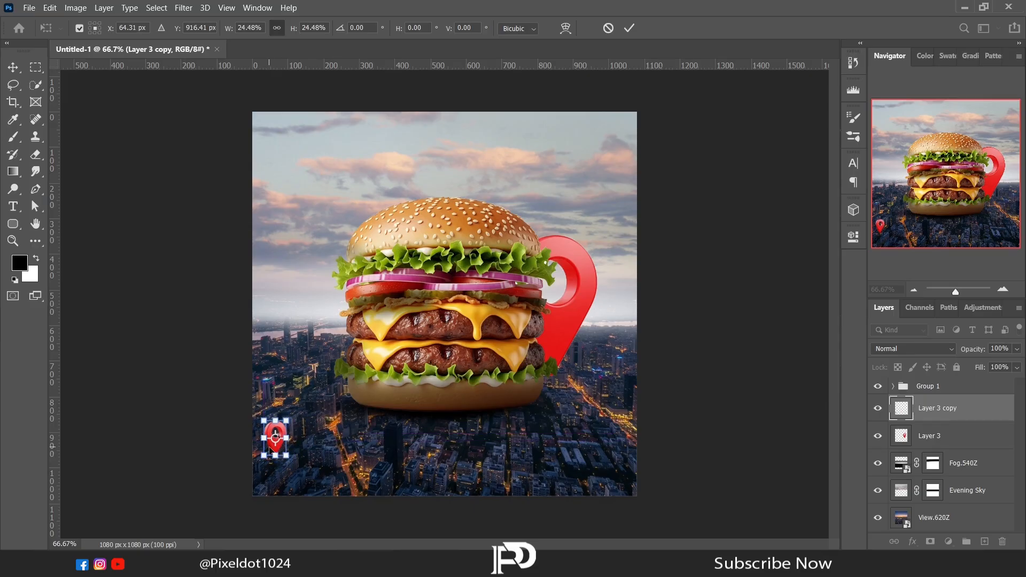
key(Return)
key(l)
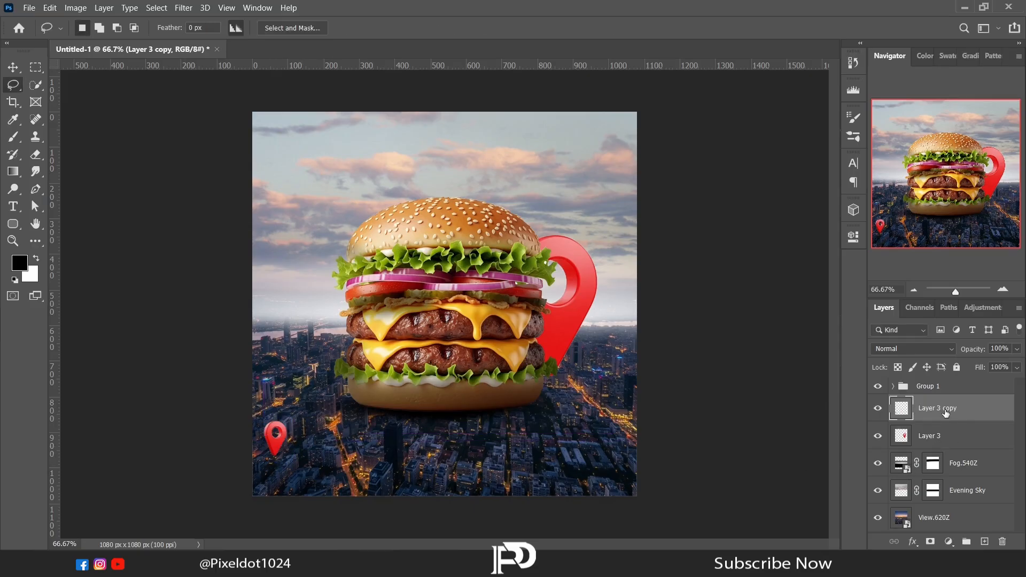
- Duplicate the small pin twice, placing one copy over the city at the lower right and one at the bottom centre
key(ctrl+j)
click(14, 67)
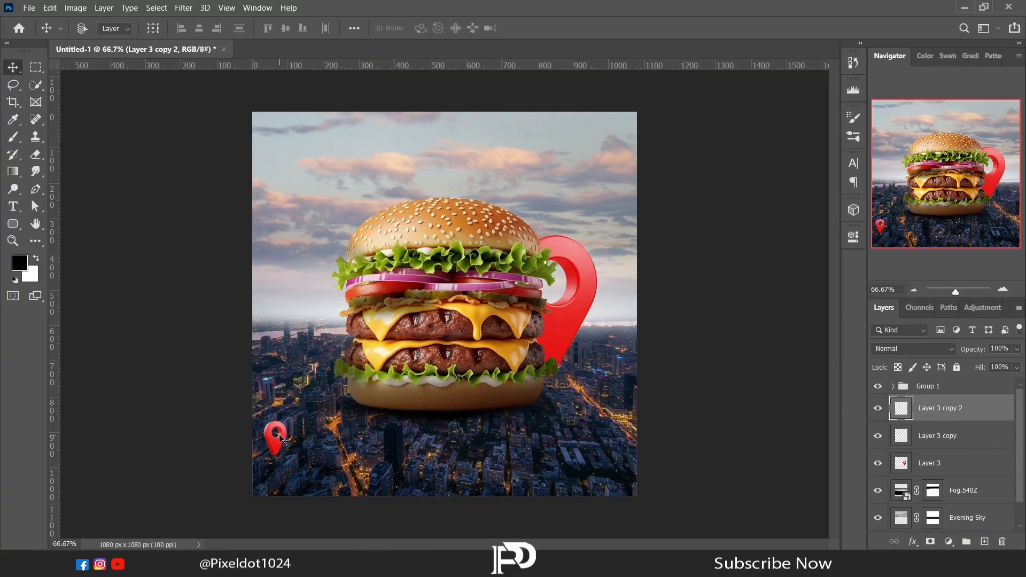
mouse_move(277, 437)
mouse_down()
mouse_move(458, 444)
mouse_move(443, 473)
mouse_move(600, 436)
mouse_move(586, 437)
mouse_up()
key(ctrl+j)
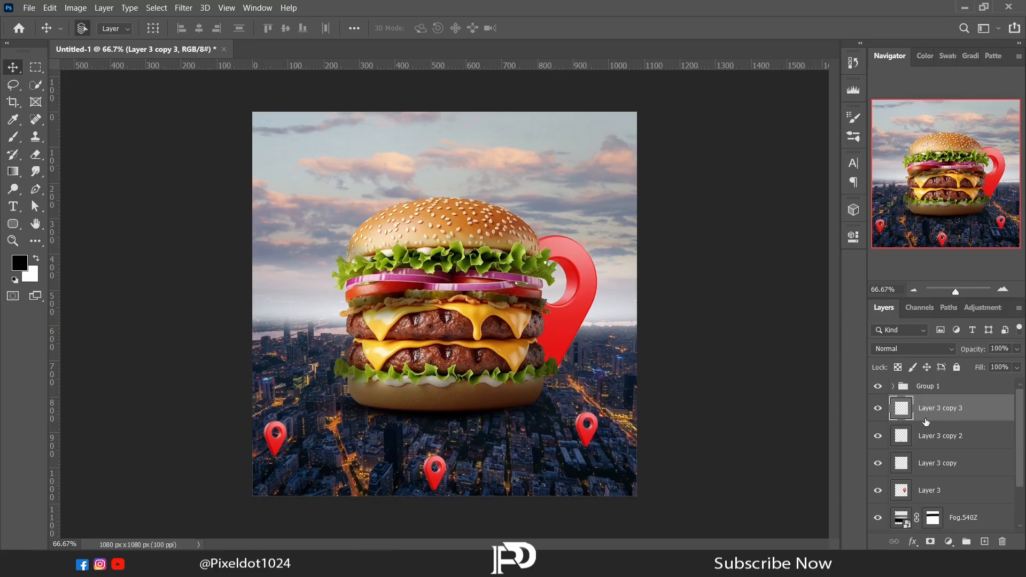
- Duplicate the small pin, place the copy over the city near the horizon right of the burger and scale it down
key(ctrl+j)
key(l)
right_click(398, 334)
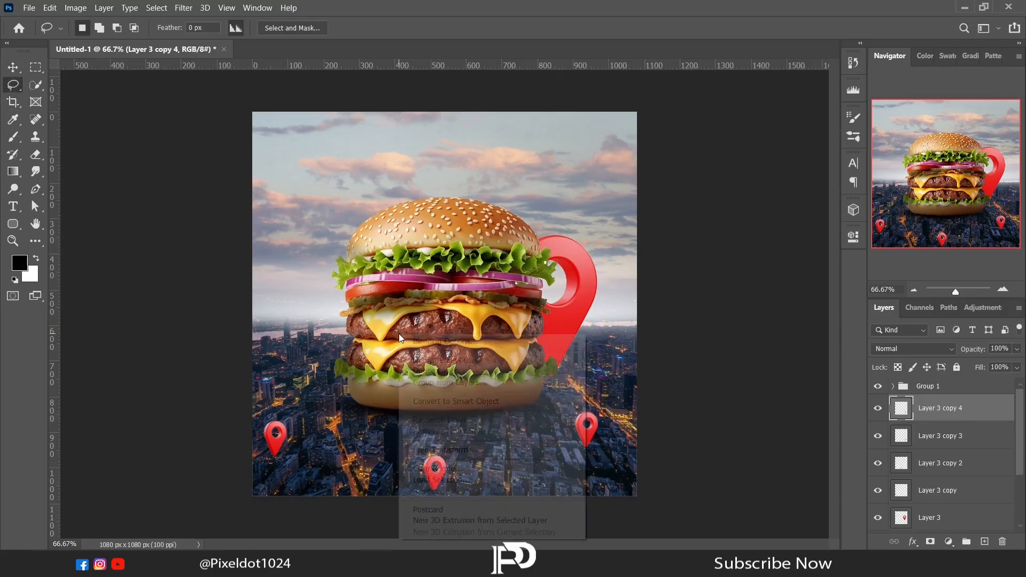
click(503, 447)
drag(581, 439, 603, 349)
click(1003, 289)
click(1002, 289)
click(1002, 289)
drag(970, 179, 1013, 198)
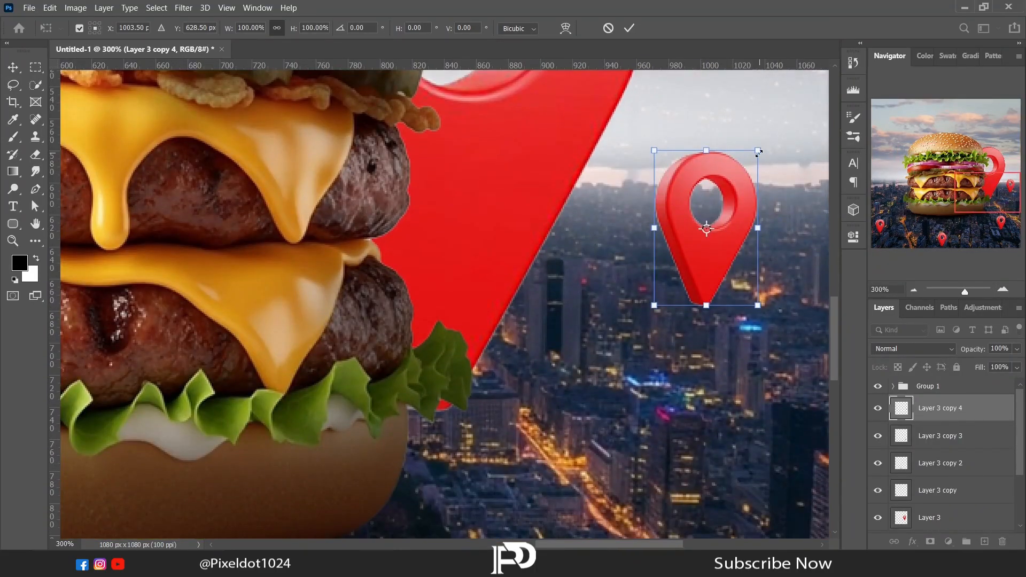
drag(758, 153, 723, 203)
drag(696, 238, 707, 239)
key(Return)
key(l)
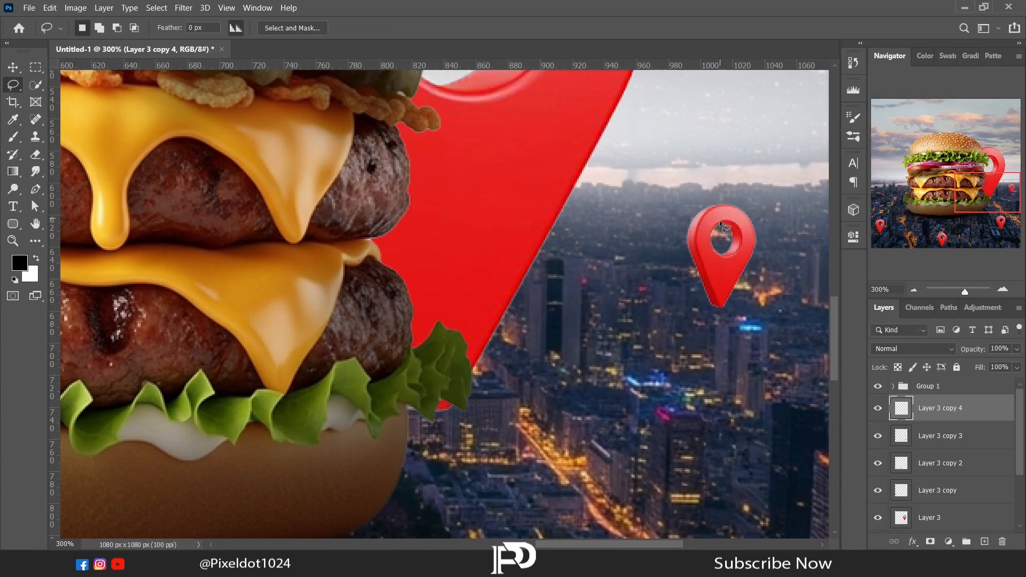
- Duplicate the small horizon pin, place the copy over the city left of the burger and scale it down further
click(915, 289)
click(915, 289)
drag(536, 543, 488, 544)
key(v)
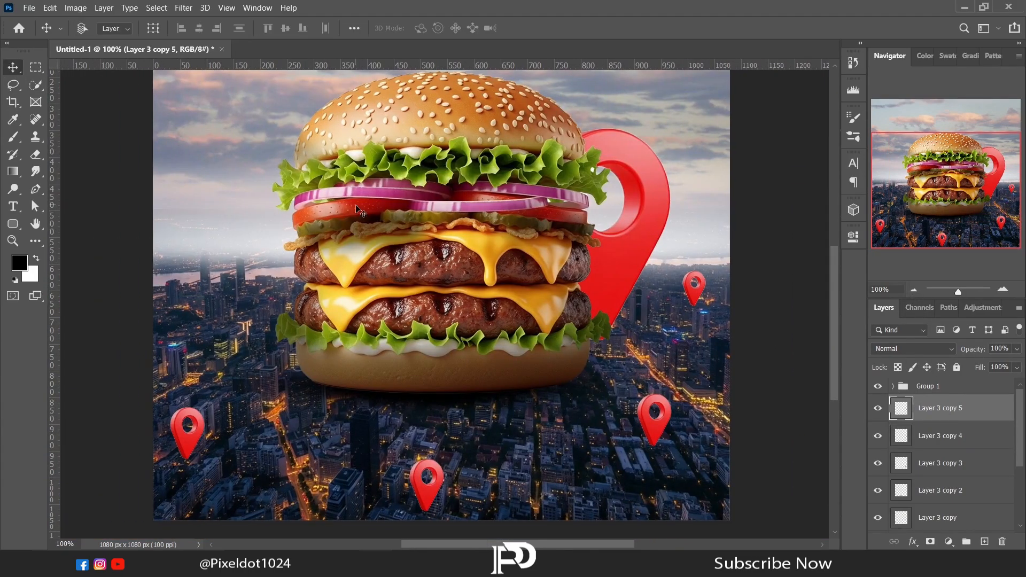
drag(693, 293, 204, 289)
click(1003, 289)
click(1003, 289)
key(l)
right_click(209, 307)
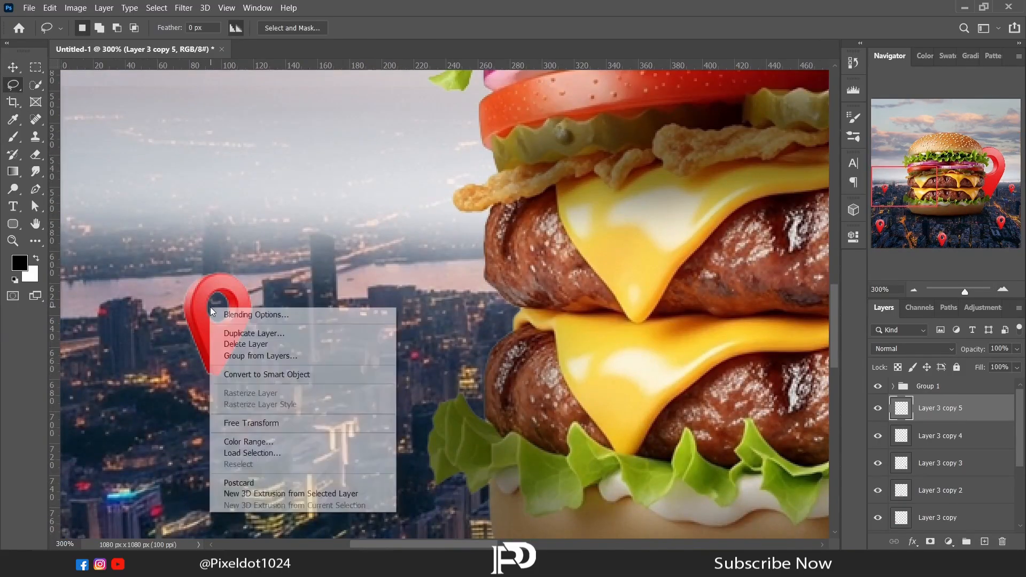
click(241, 424)
drag(247, 275, 235, 298)
key(Return)
click(913, 290)
click(913, 289)
click(913, 290)
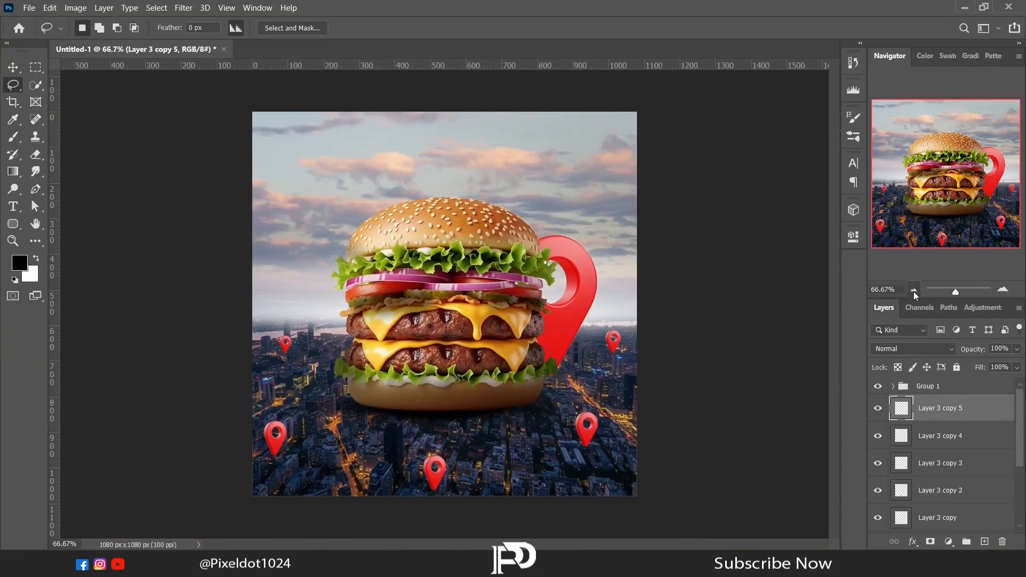
- Flip the lower-left pin horizontally and shrink it slightly
scroll(934, 498, down, 2)
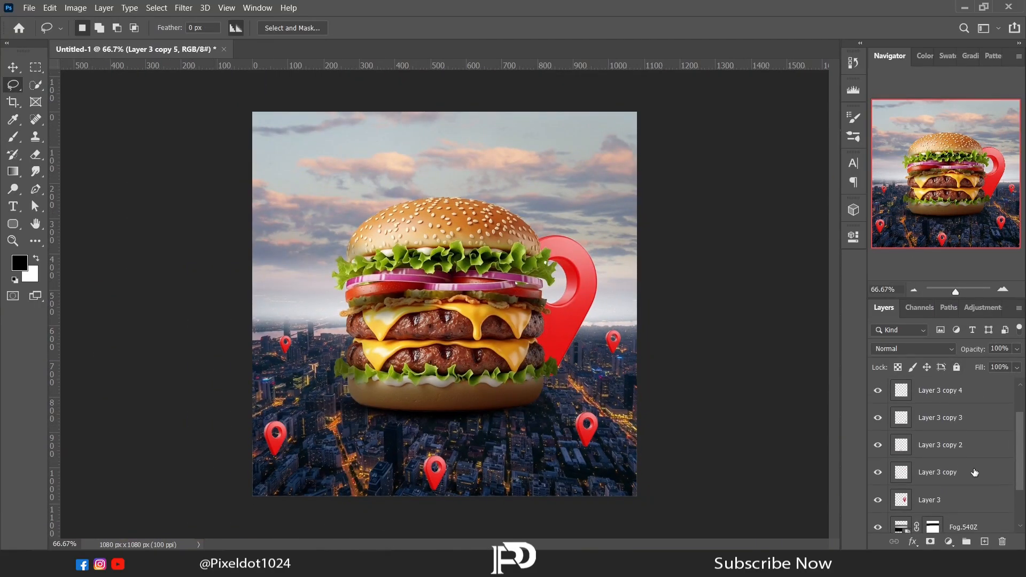
click(935, 472)
right_click(386, 251)
click(411, 366)
right_click(276, 439)
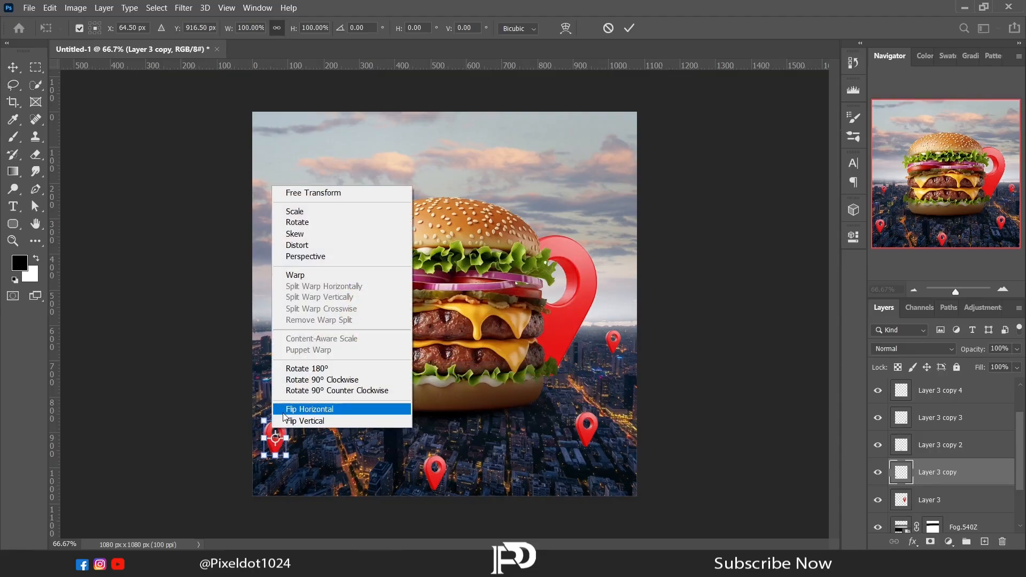
click(282, 412)
drag(264, 425, 277, 446)
key(Return)
key(l)
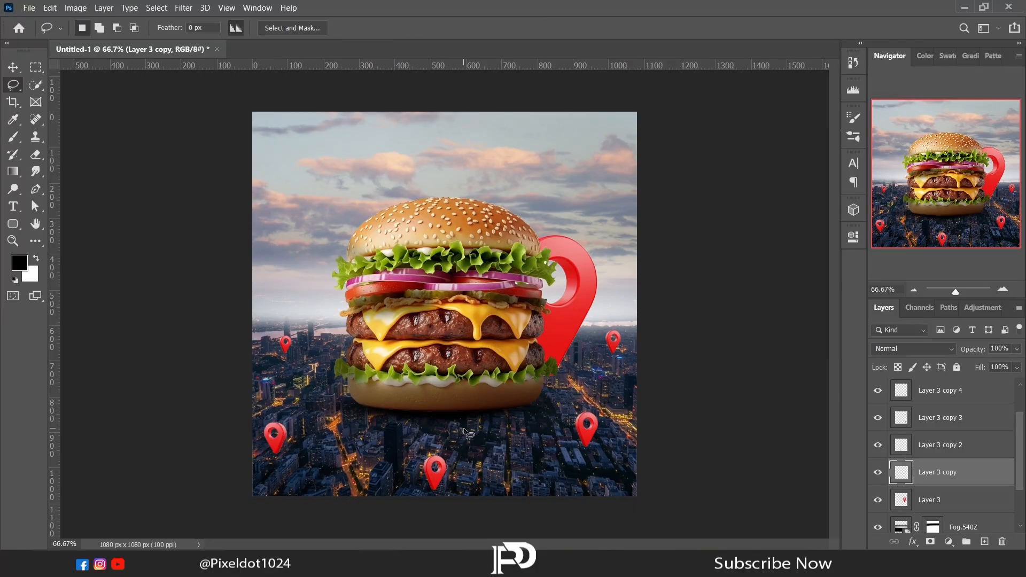
- Transform the bottom-centre pin, making it slightly smaller in place
click(944, 453)
right_click(469, 297)
click(532, 414)
drag(422, 458, 459, 455)
key(Return)
right_click(480, 170)
click(513, 284)
key(Return)
key(l)
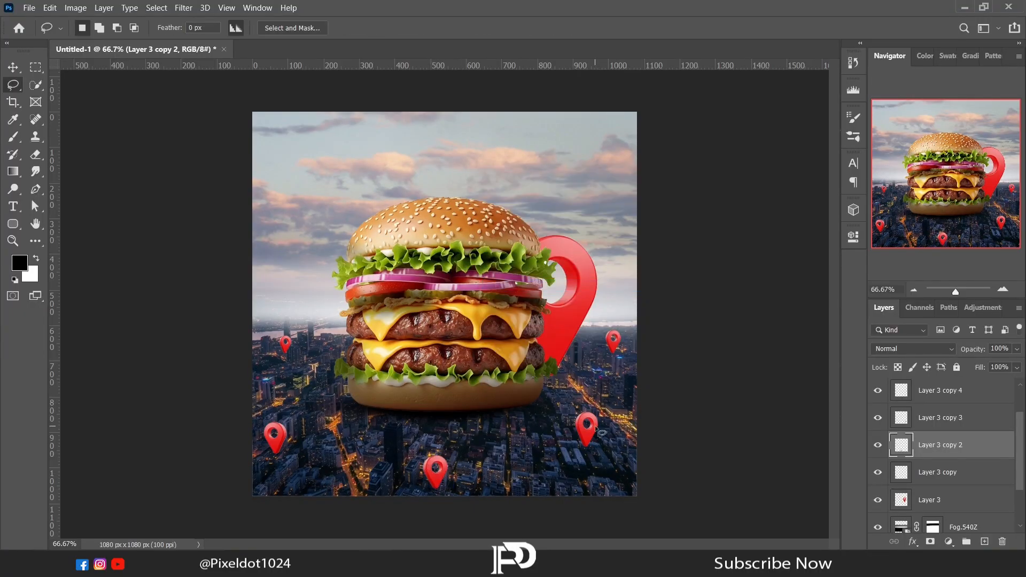
- Group all the pin layers as "Location Icon" and rename the burger's group "Burger"
scroll(946, 449, up, 2)
click(954, 410)
ctrl+click(982, 438)
ctrl+click(980, 465)
ctrl+click(973, 496)
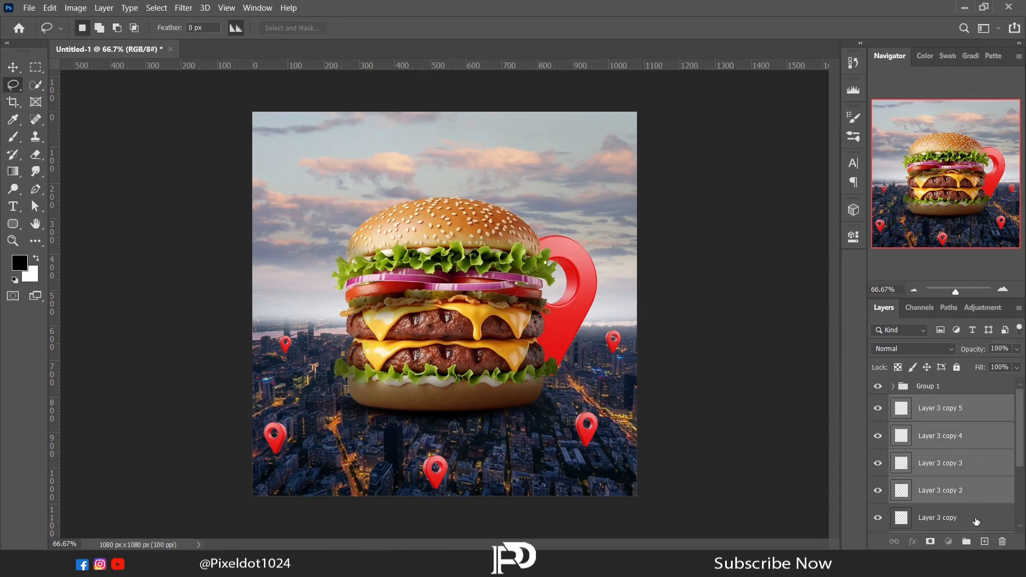
ctrl+click(975, 521)
drag(1020, 425, 1023, 463)
key(ctrl+g)
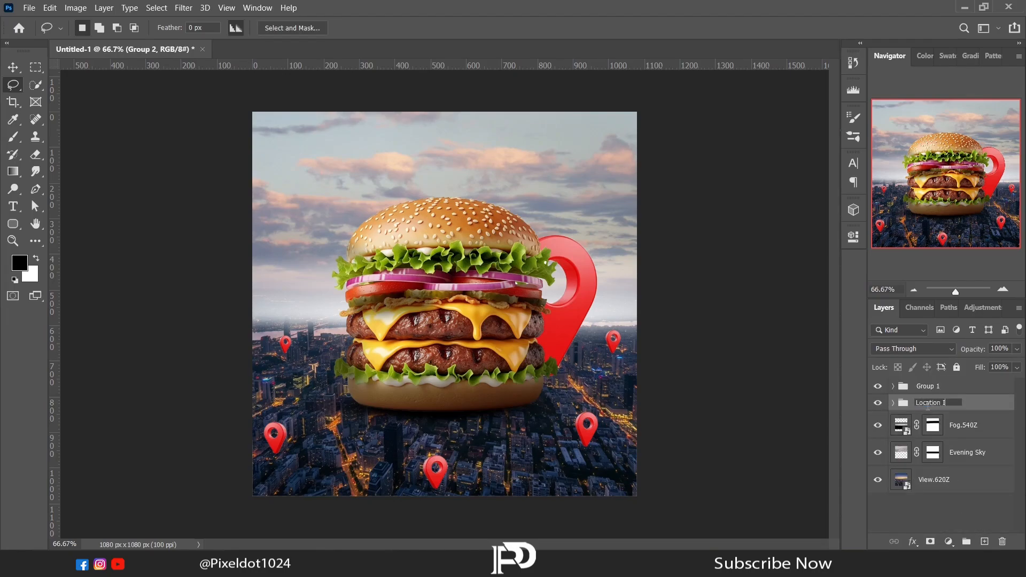
click(942, 389)
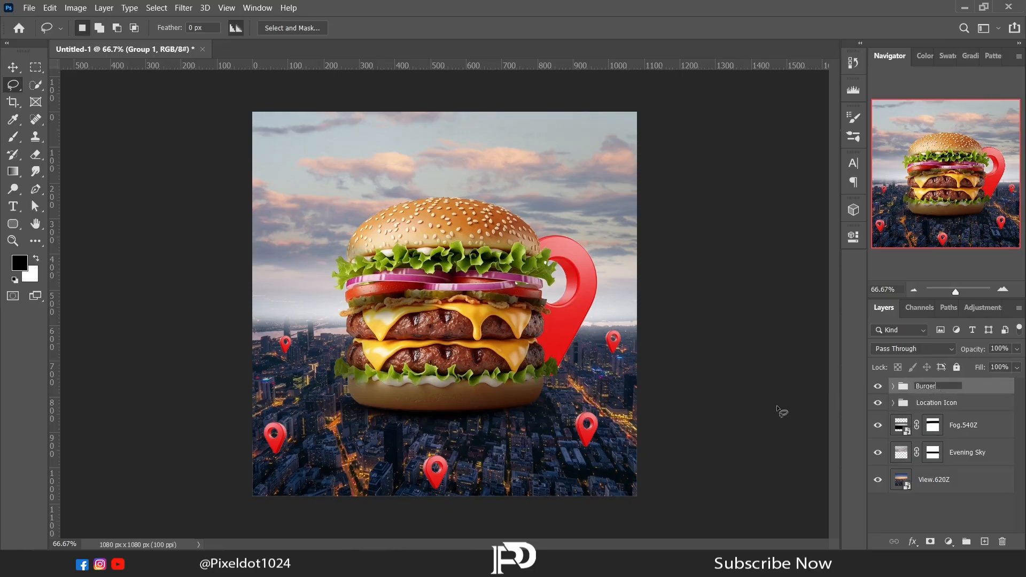
key(Return)
- Add a new empty layer and place it directly below the Location Icon group
click(957, 405)
click(984, 542)
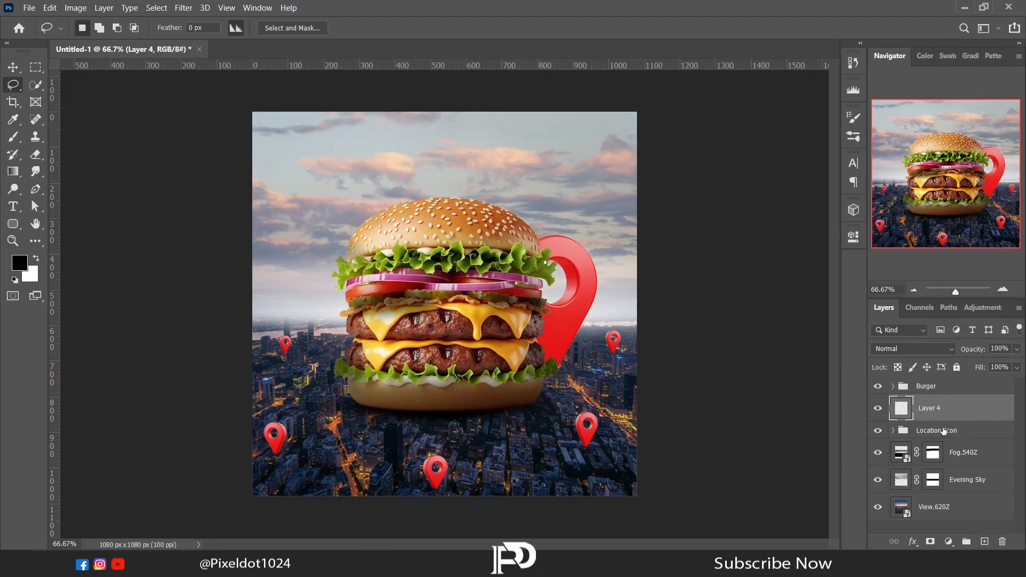
drag(935, 417, 936, 444)
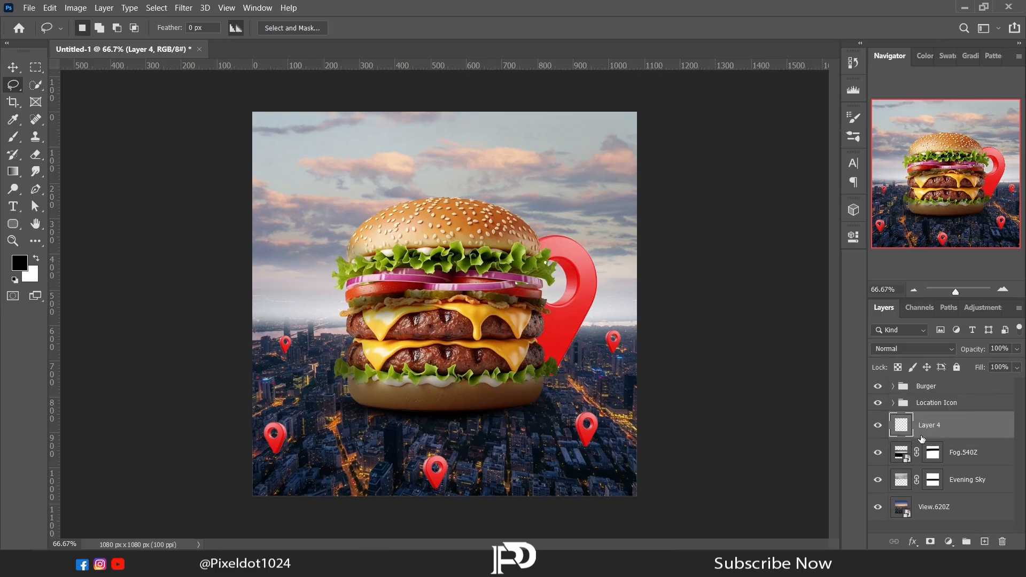
- Dab a soft black shadow at the tip of the left horizon pin with a 29 px brush at 9% hardness and 60% opacity
click(14, 137)
right_click(521, 364)
click(1002, 290)
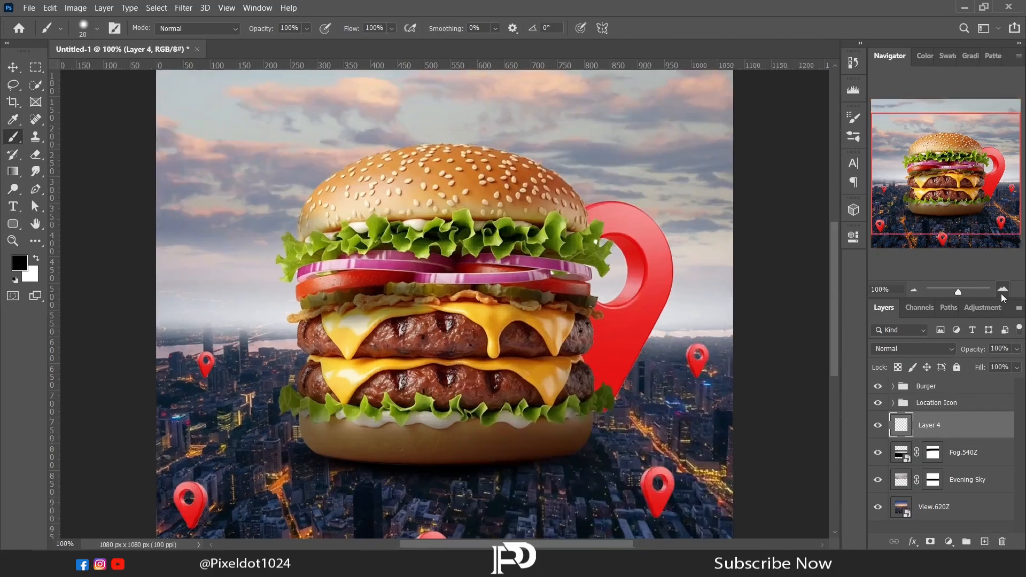
click(1003, 290)
click(1002, 291)
click(1003, 290)
click(885, 191)
right_click(252, 379)
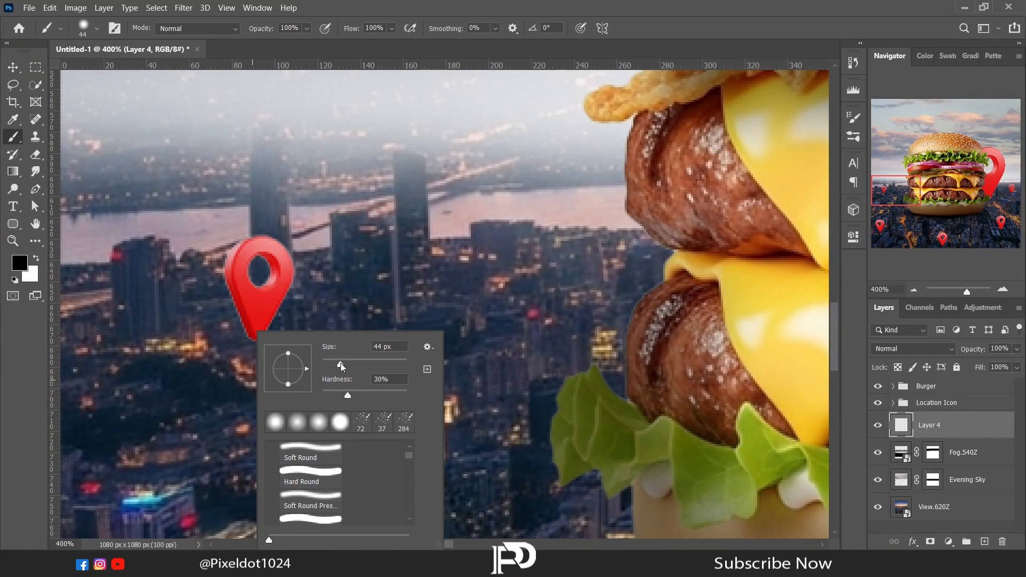
drag(332, 395, 330, 395)
click(307, 28)
click(296, 42)
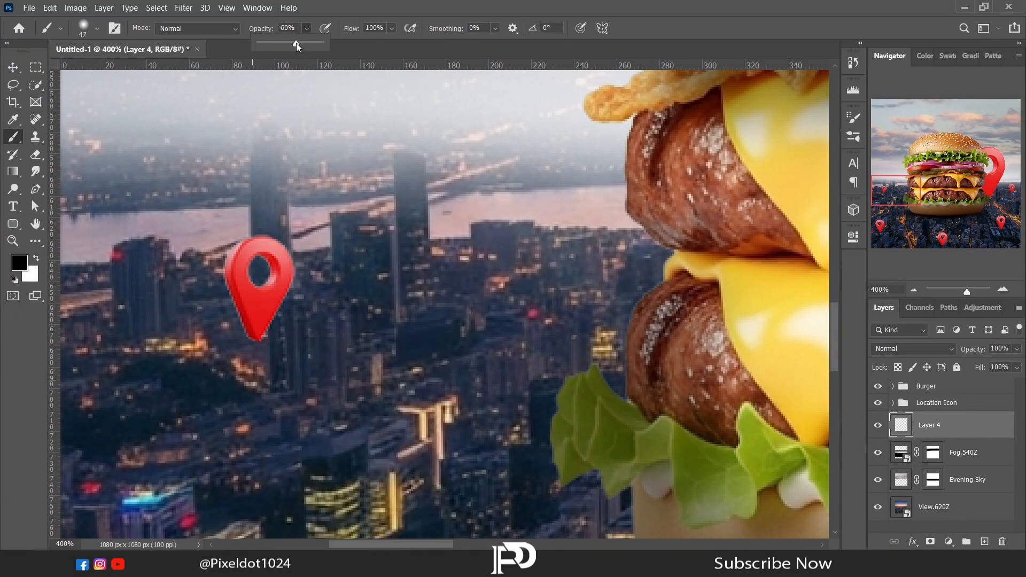
right_click(252, 359)
drag(342, 362, 335, 362)
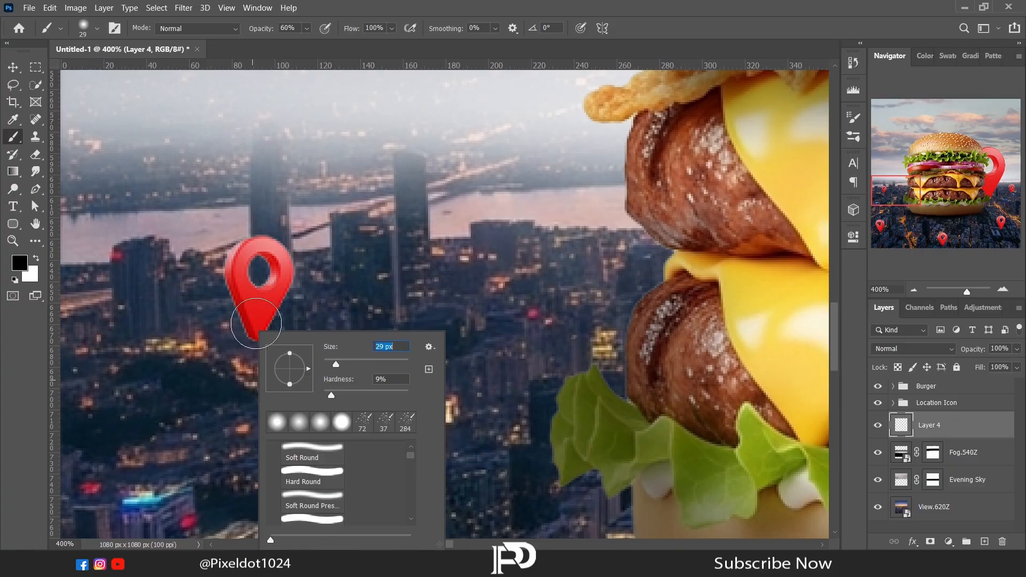
click(252, 344)
- Flatten the painted shadow to 17.05% height and position it under the left horizon pin's tip
key(ctrl+t)
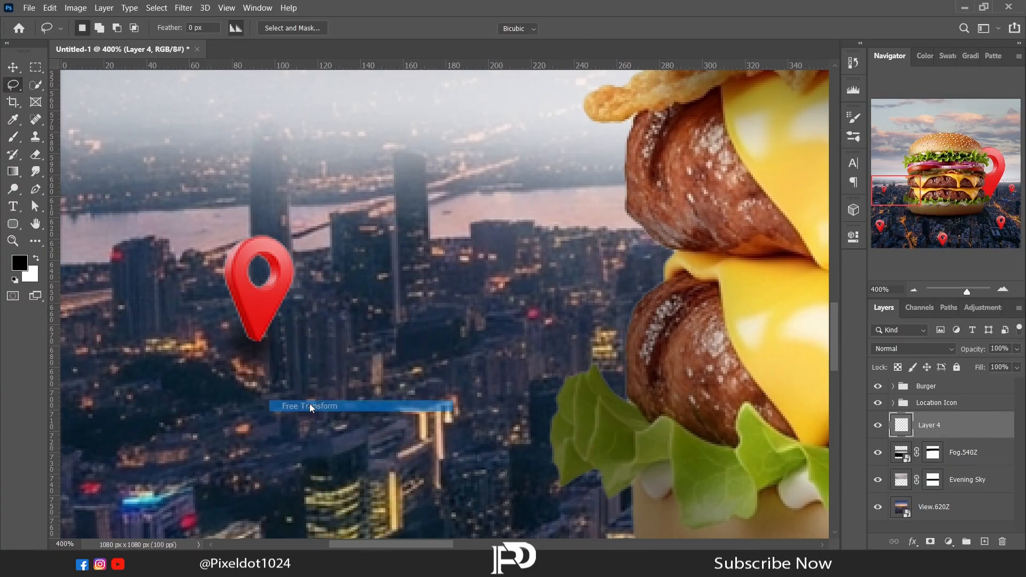
drag(251, 297, 251, 374)
drag(250, 381, 256, 349)
key(Left)
key(Left)
key(Up)
key(Up)
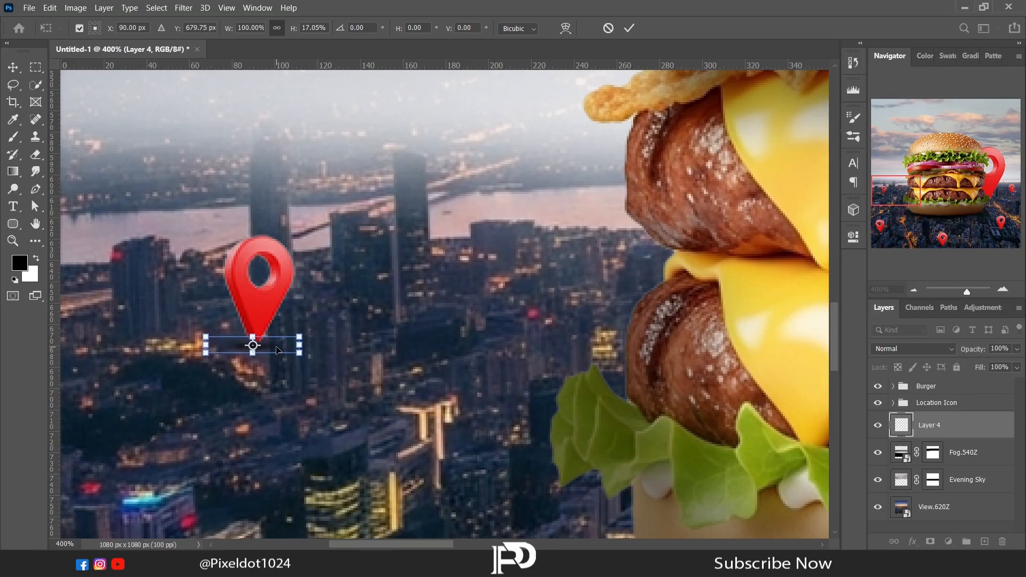
key(Return)
- Flatten the brush tip, set its size to 59 px and paint a shadow beneath the lower-left pin
drag(912, 199, 875, 243)
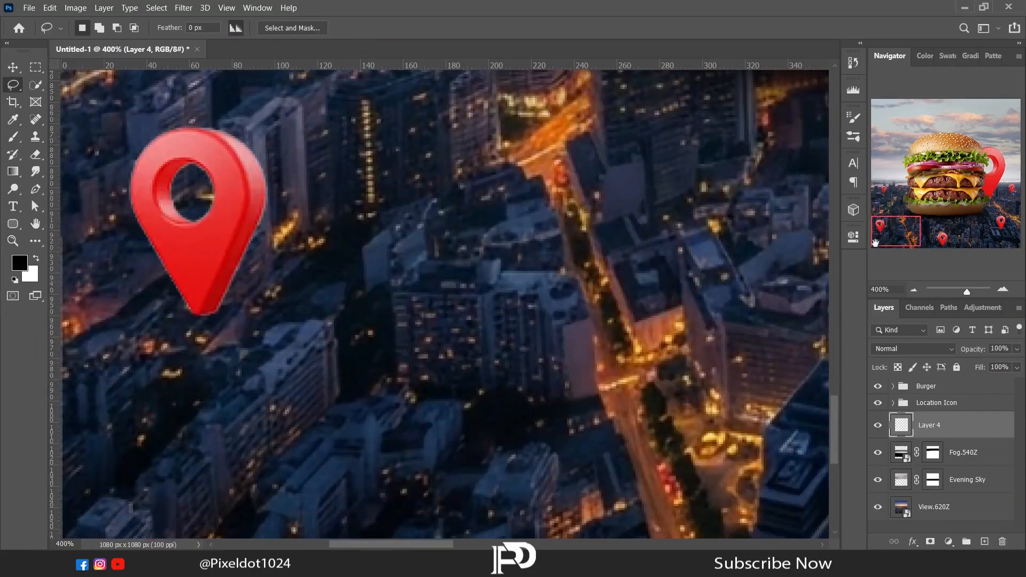
click(18, 137)
right_click(325, 306)
click(201, 318)
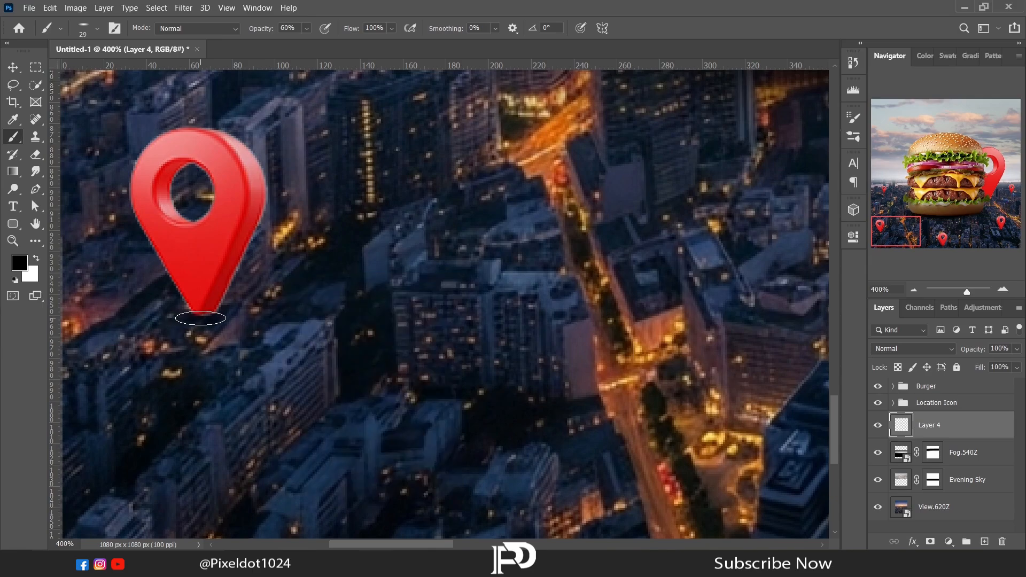
right_click(279, 318)
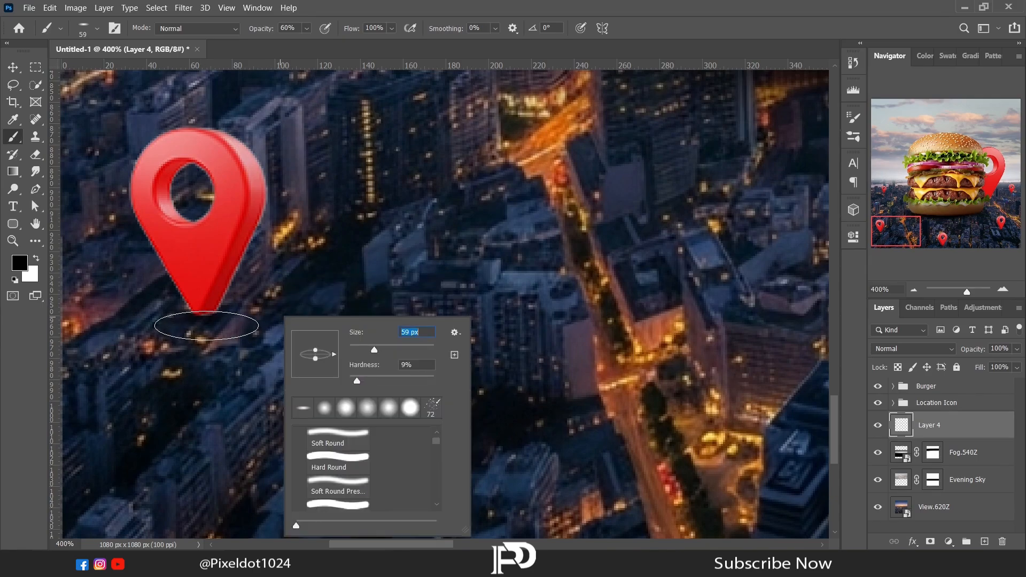
click(207, 325)
- Paint flat shadows beneath the bottom-centre, lower-right and right horizon pins, using a 45 px brush for the last one
click(930, 247)
mouse_move(930, 249)
mouse_down()
mouse_move(998, 222)
mouse_move(985, 196)
mouse_up()
scroll(822, 406, down, 3)
click(526, 356)
click(538, 355)
click(538, 356)
right_click(683, 293)
drag(778, 327, 772, 327)
click(679, 268)
- Rename the shadow layer "Shadow" and move it into the Location Icon group above the large pin's layer
click(914, 289)
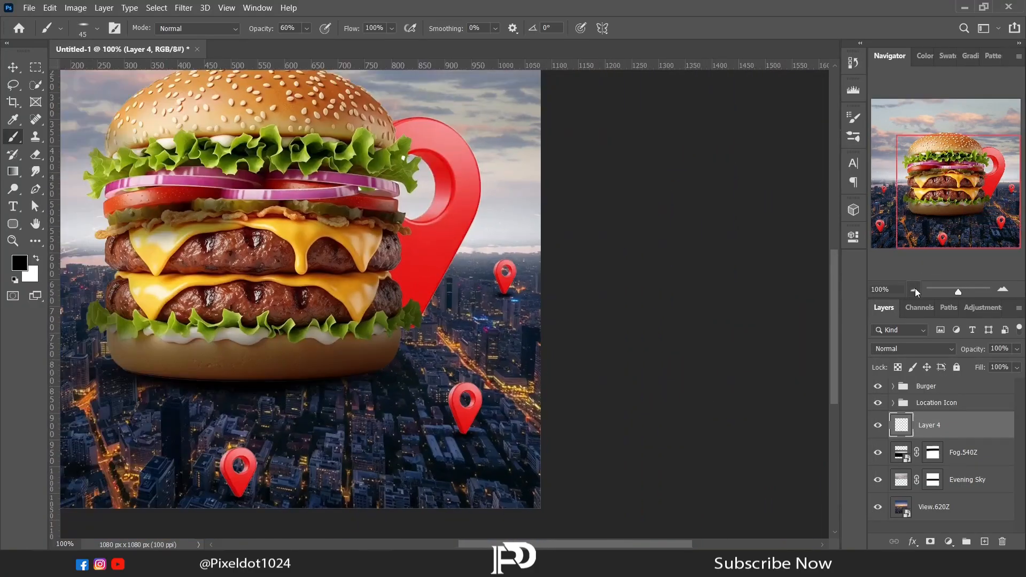
click(914, 289)
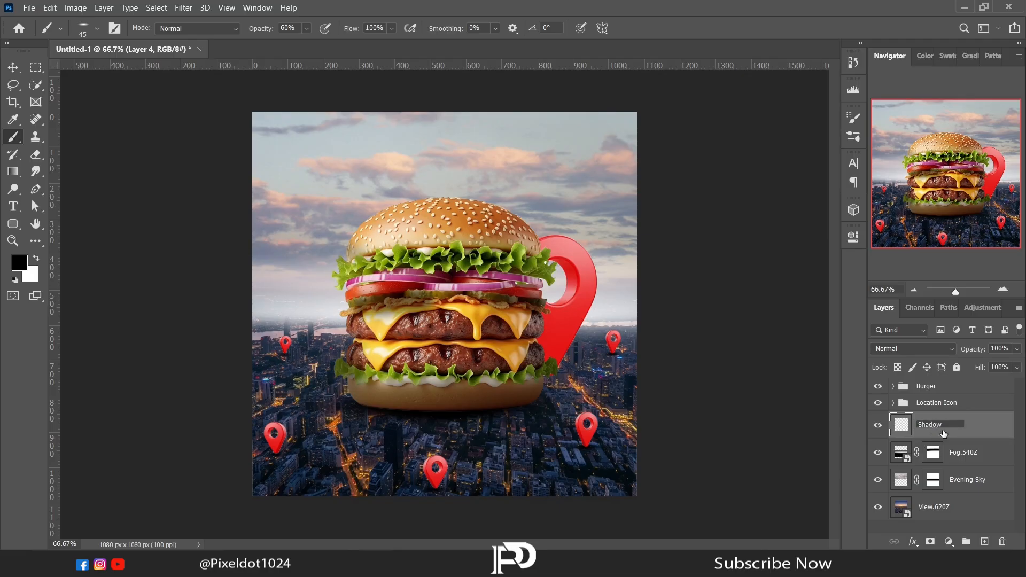
key(Return)
drag(928, 434, 926, 387)
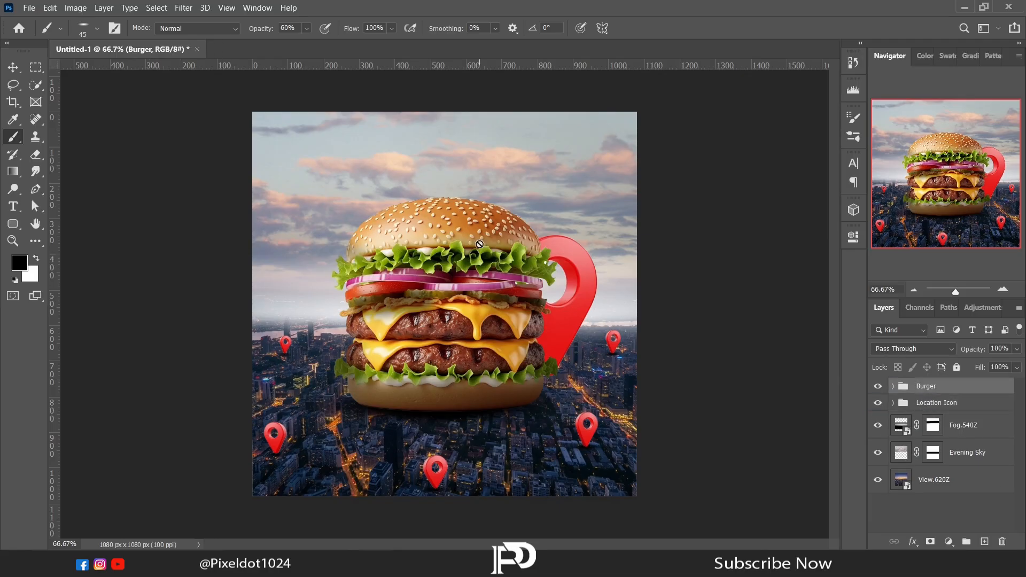
- Scale the Burger group to 83.02% and place it at X 545 px, Y 550.81 px, overlapping the large pin
right_click(418, 295)
click(13, 85)
right_click(415, 302)
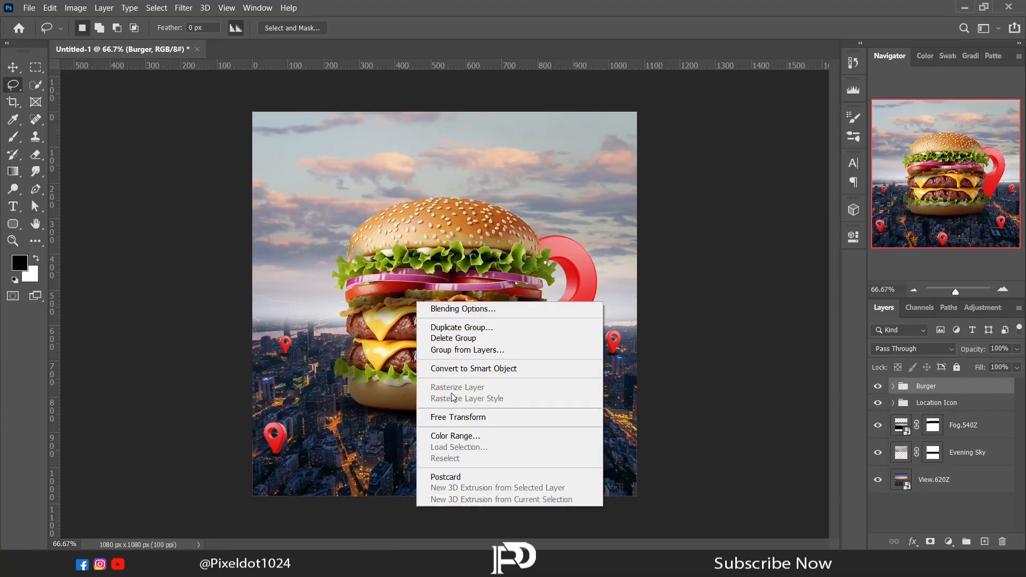
click(456, 417)
drag(625, 433, 564, 388)
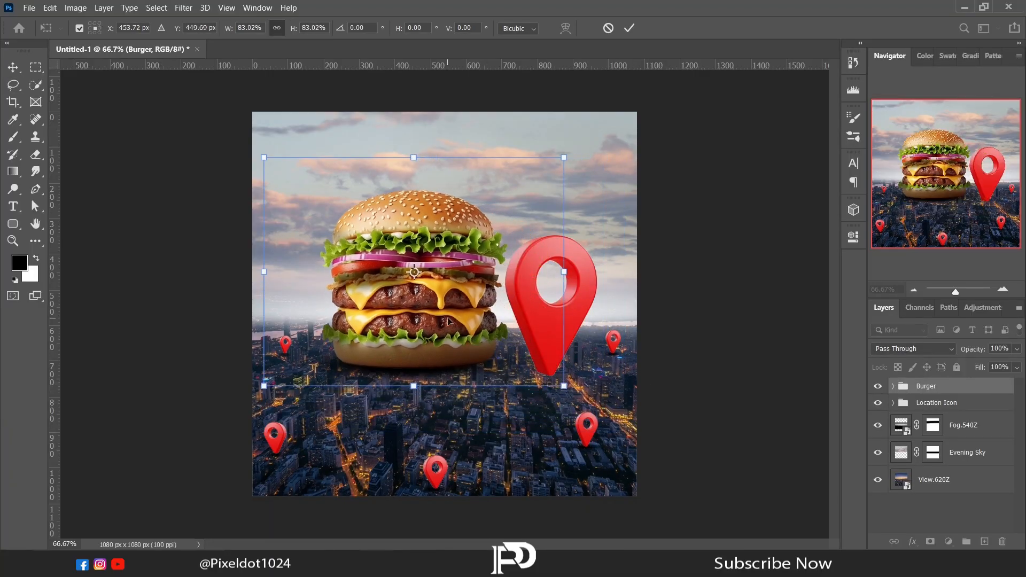
mouse_move(441, 336)
mouse_down()
mouse_move(479, 379)
mouse_move(469, 374)
mouse_up()
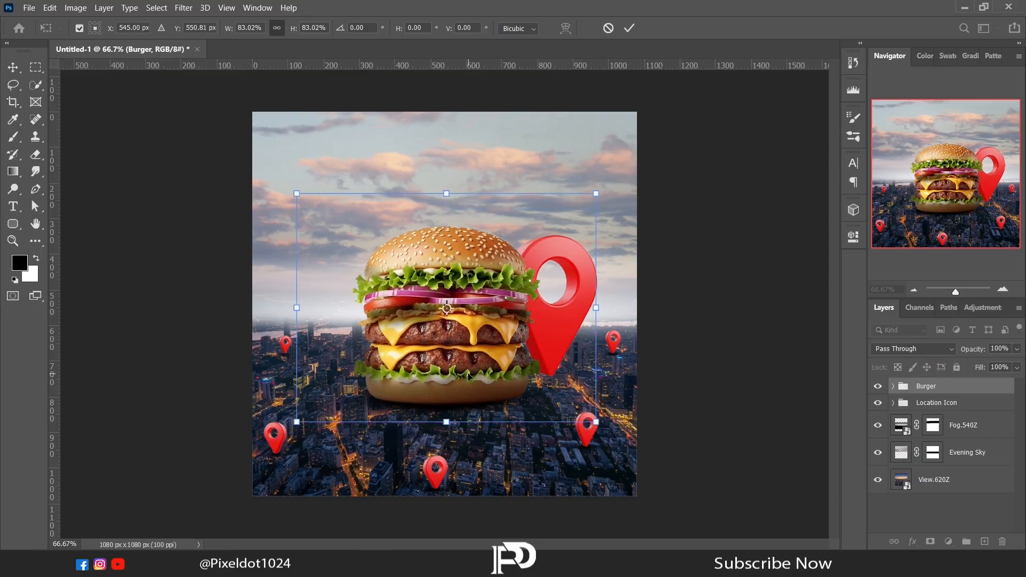
key(Return)
- Move the large pin in the Location Icon group left so it sits further behind the burger
click(893, 402)
scroll(1017, 434, down, 3)
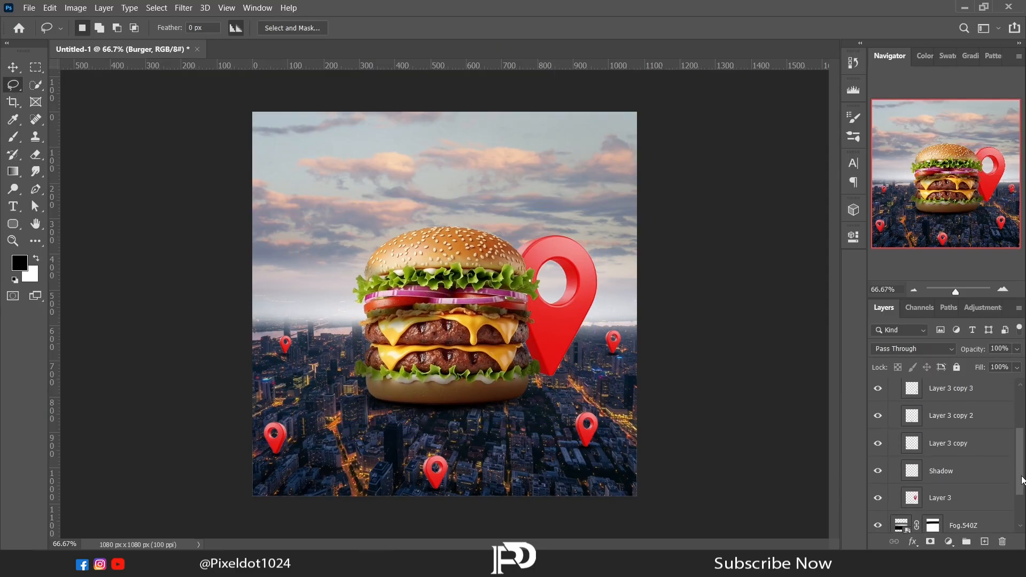
click(941, 498)
click(14, 67)
drag(554, 339, 533, 343)
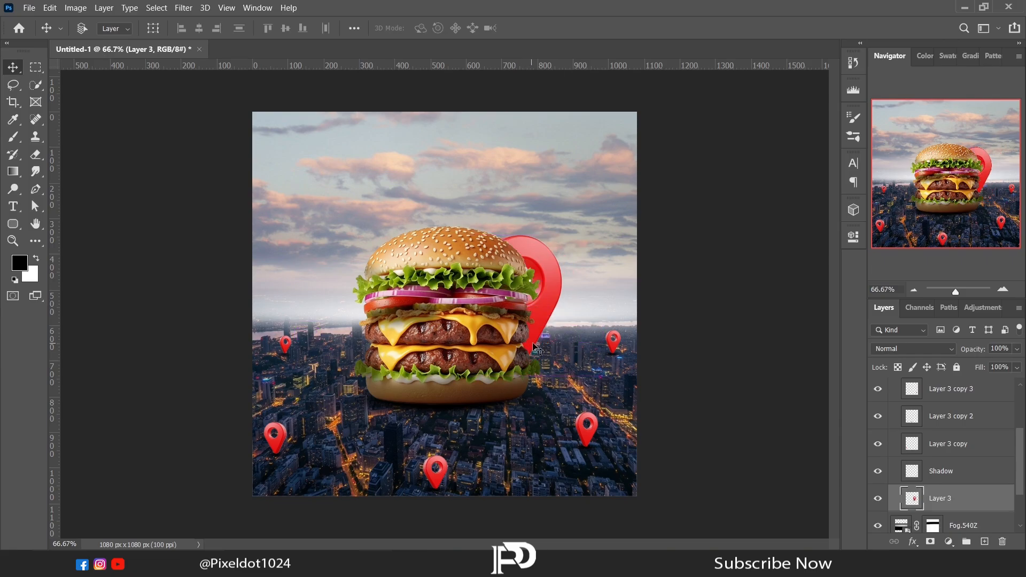
- Delete the bottom-centre pin's layer and make the Shadow layer active
click(880, 418)
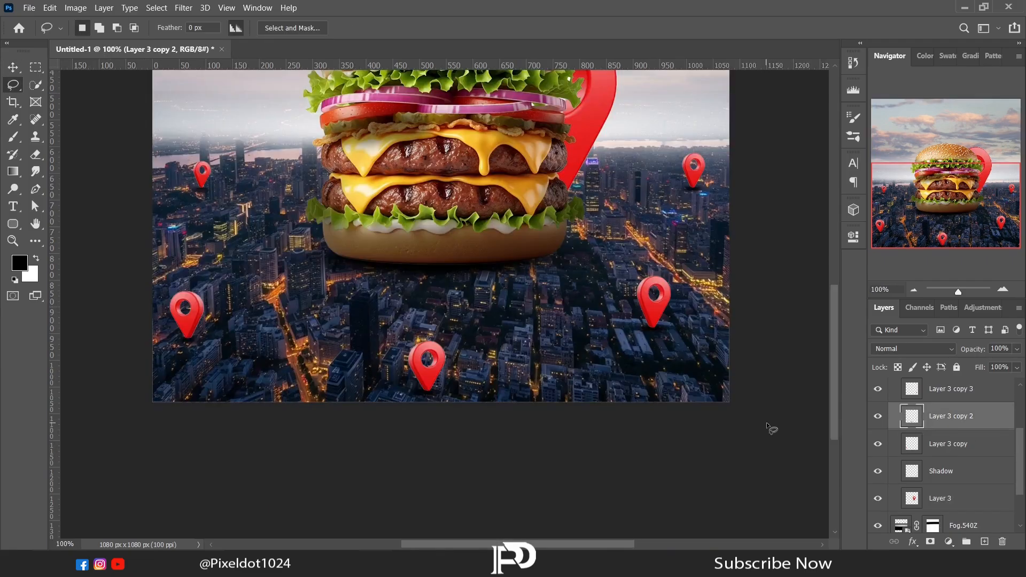
key(Delete)
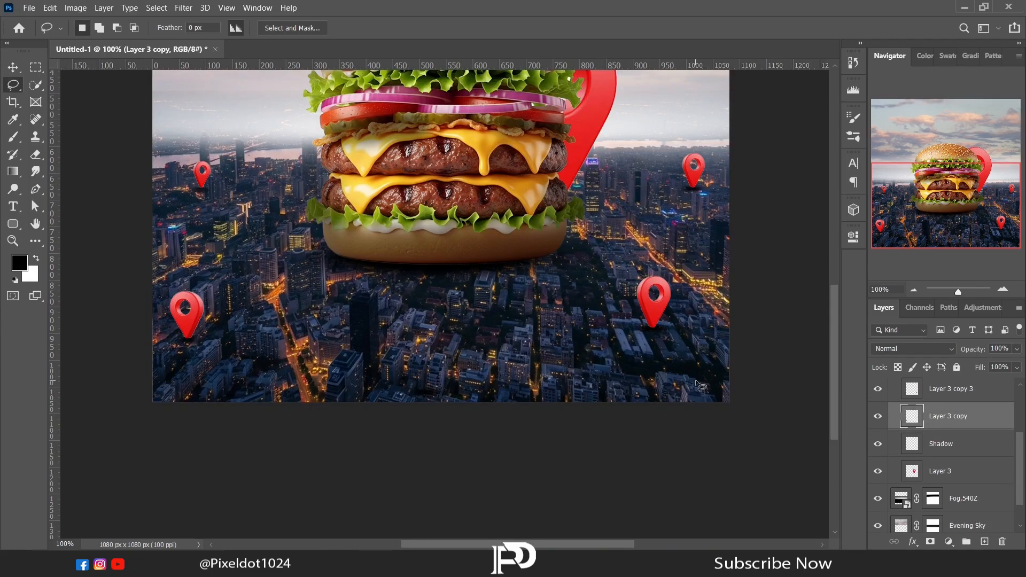
click(38, 159)
click(935, 446)
click(13, 85)
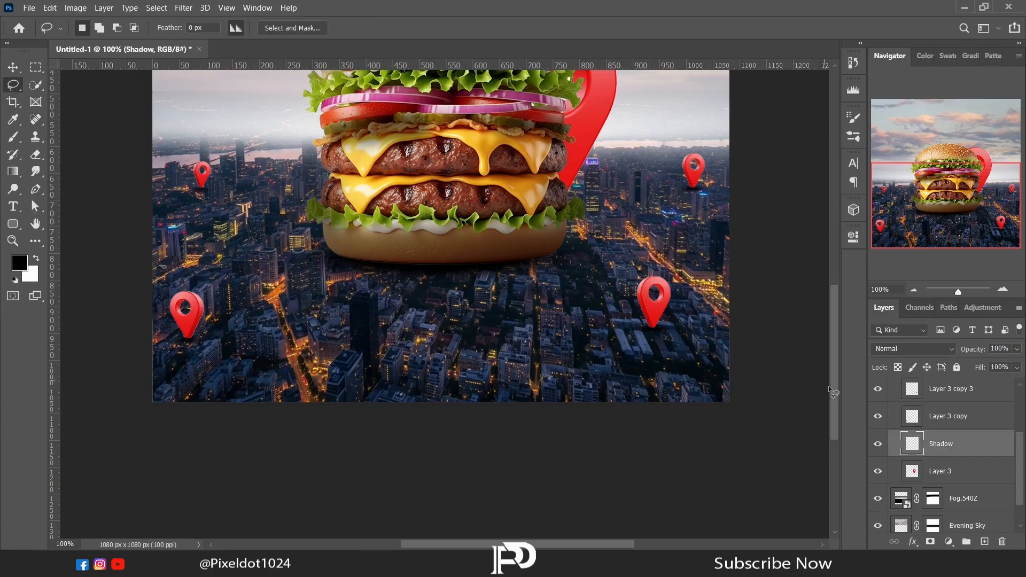
scroll(833, 350, up, 2)
scroll(833, 351, down, 1)
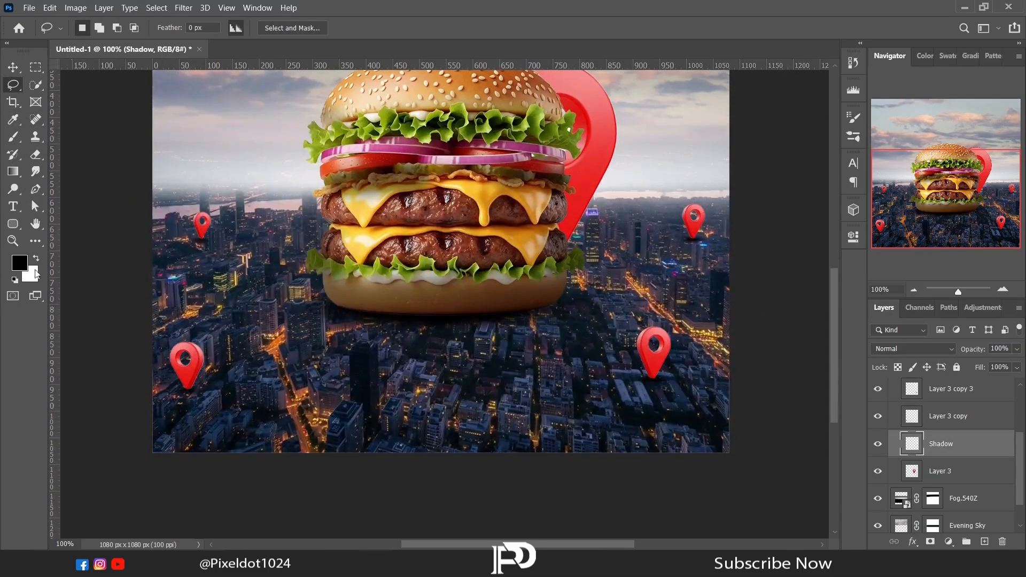
- Draw a rounded rectangle about 293 x 64 px below the burger and give it a gradient fill with a dark red first stop
click(13, 225)
mouse_move(369, 330)
mouse_down()
mouse_move(582, 342)
mouse_move(526, 364)
mouse_up()
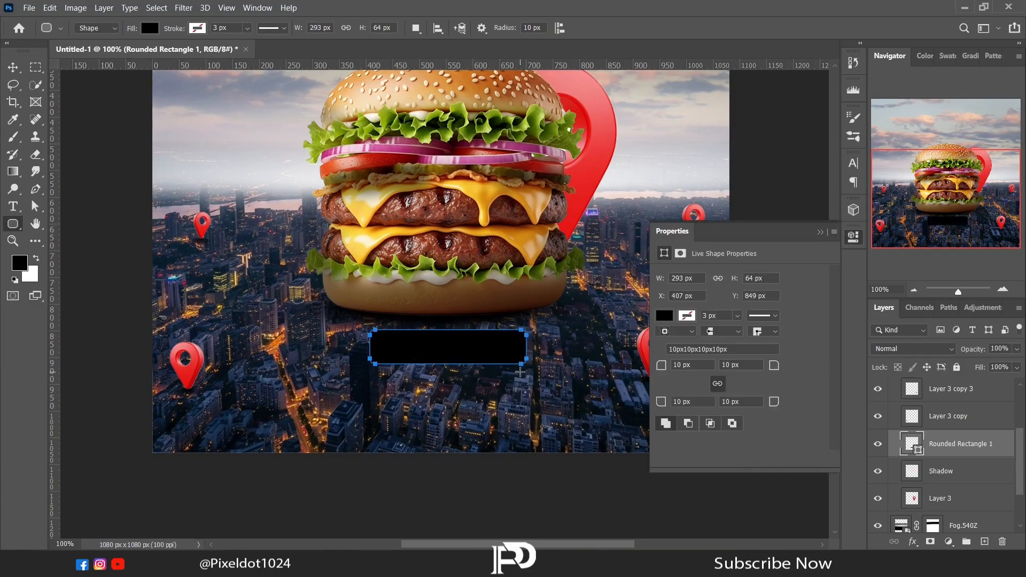
click(664, 315)
click(719, 341)
click(665, 386)
double_click(665, 493)
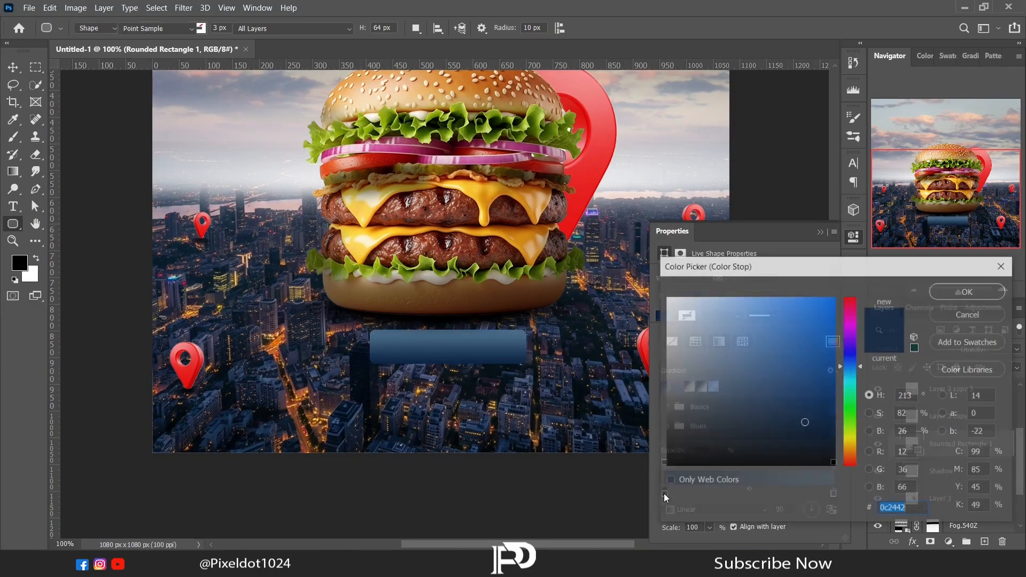
drag(850, 315, 823, 294)
drag(822, 417, 845, 381)
click(964, 291)
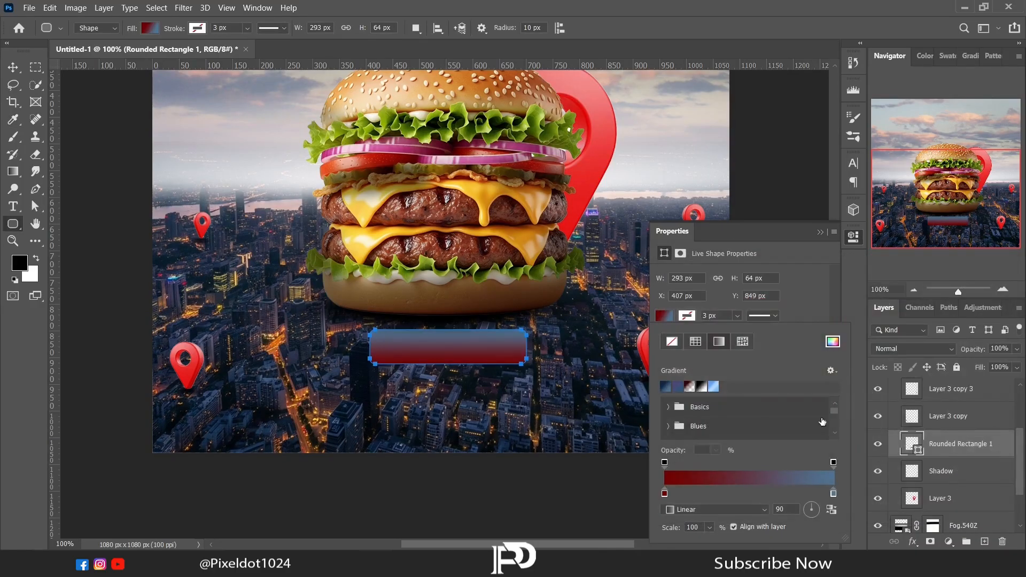
- Set the rectangle gradient's other colour stop to ff0000 and round all four corners to 30 px
double_click(833, 494)
drag(849, 312, 837, 291)
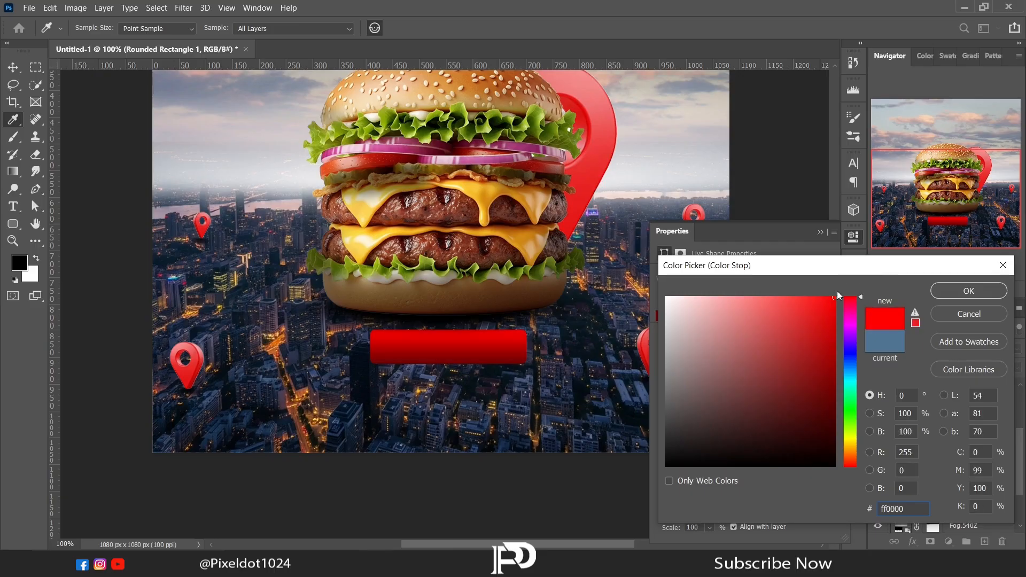
click(949, 294)
click(665, 316)
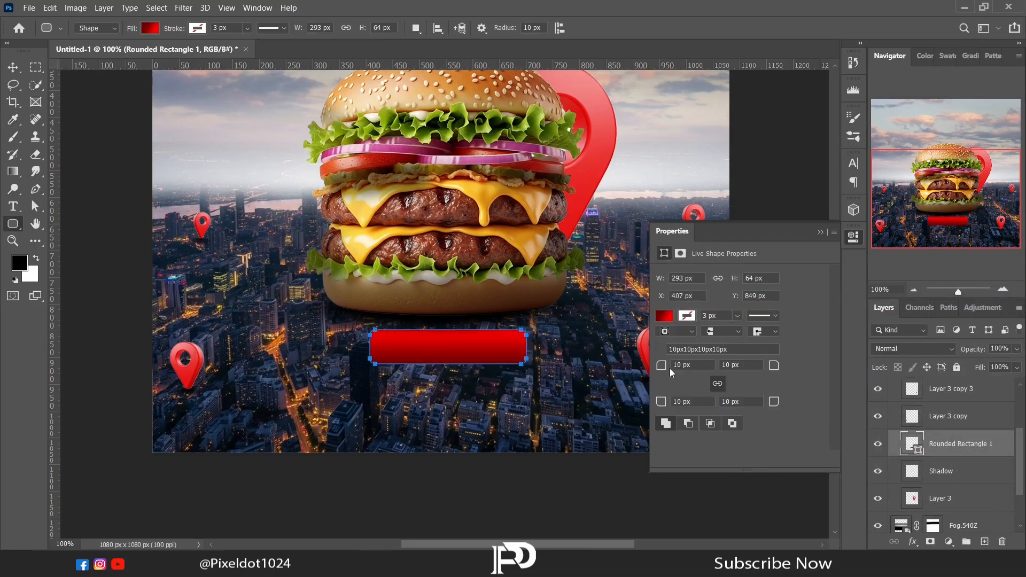
key(Return)
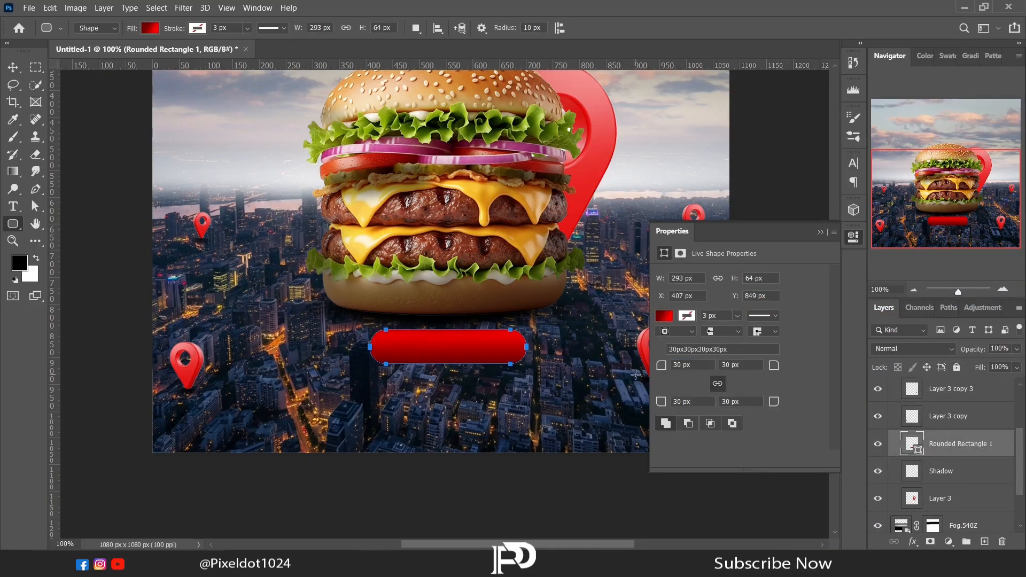
- Add a Bevel & Emboss effect to the rounded rectangle with a -91° angle and 83% shadow opacity
click(912, 541)
click(942, 436)
click(746, 225)
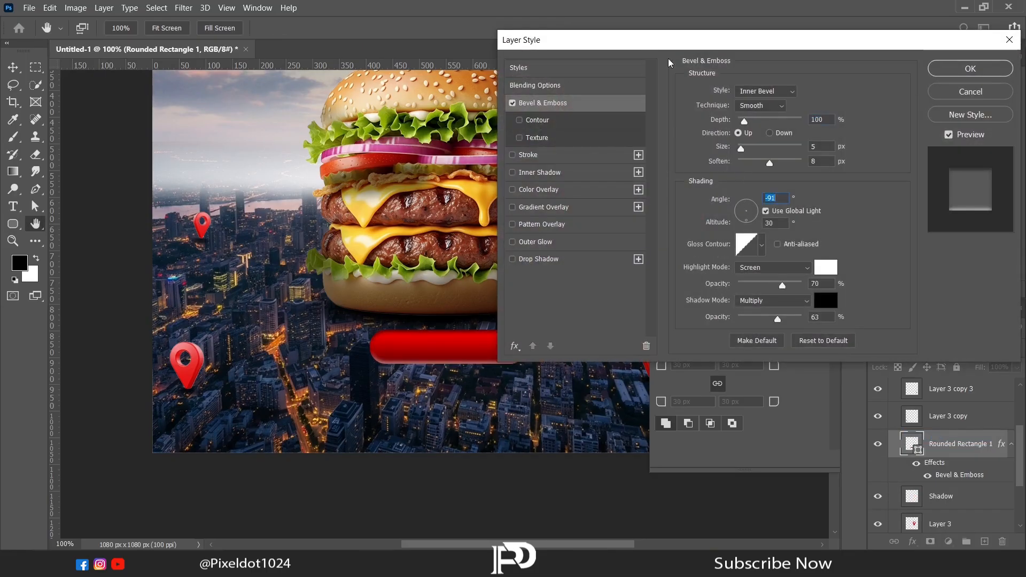
drag(620, 45, 674, 16)
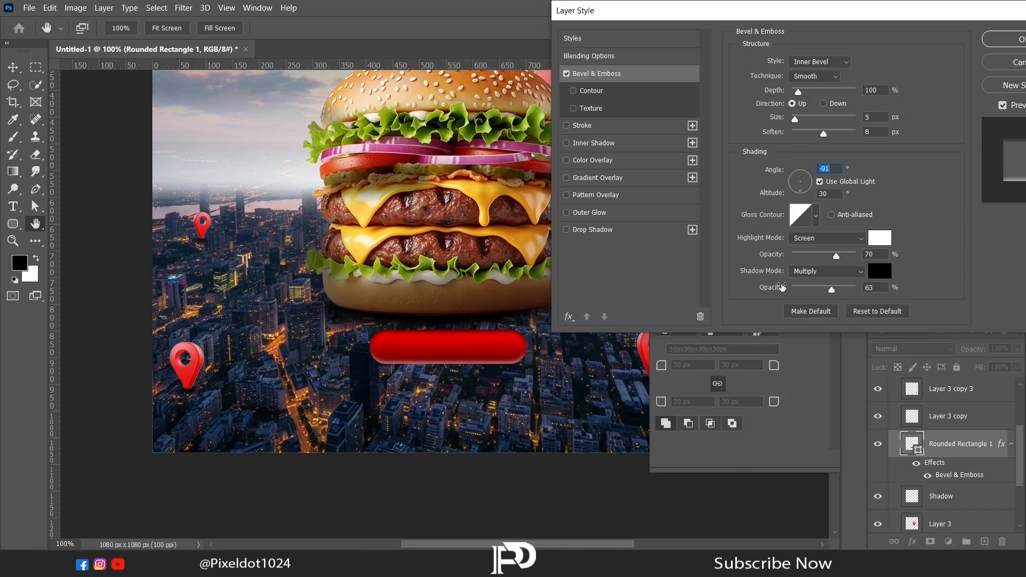
drag(831, 292, 844, 293)
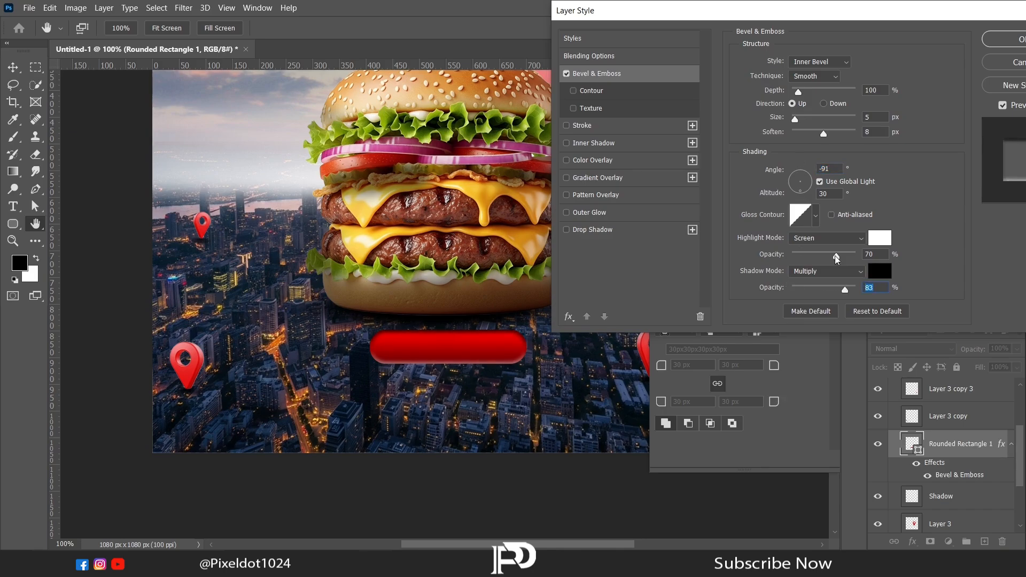
click(1004, 40)
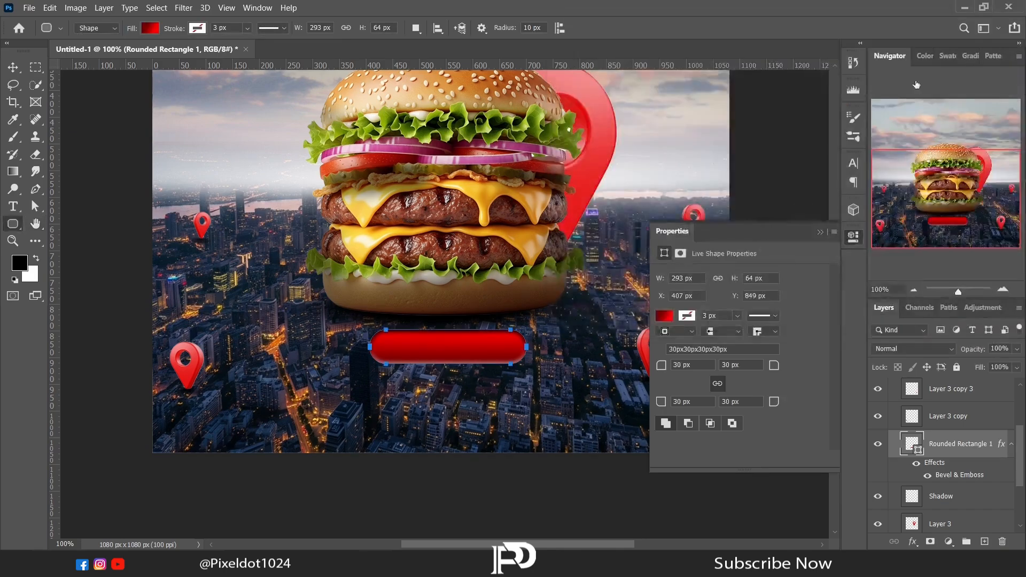
click(834, 224)
- Move the rounded rectangle's layer out of the Location Icon group to above the Burger group, and collapse the Location Icon group
click(12, 206)
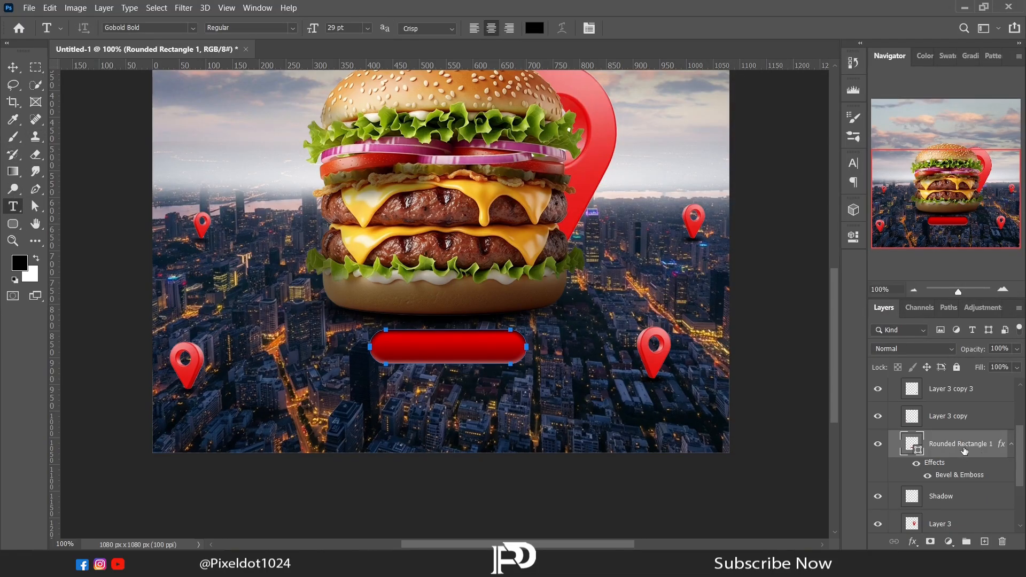
scroll(940, 438, up, 3)
click(892, 404)
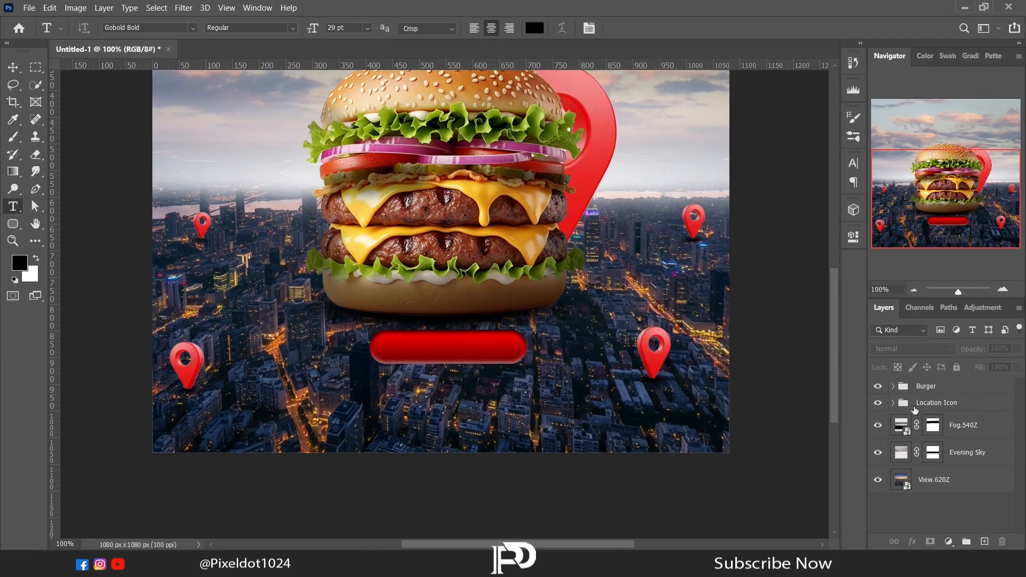
click(892, 402)
scroll(941, 454, down, 2)
drag(956, 478, 945, 388)
click(892, 431)
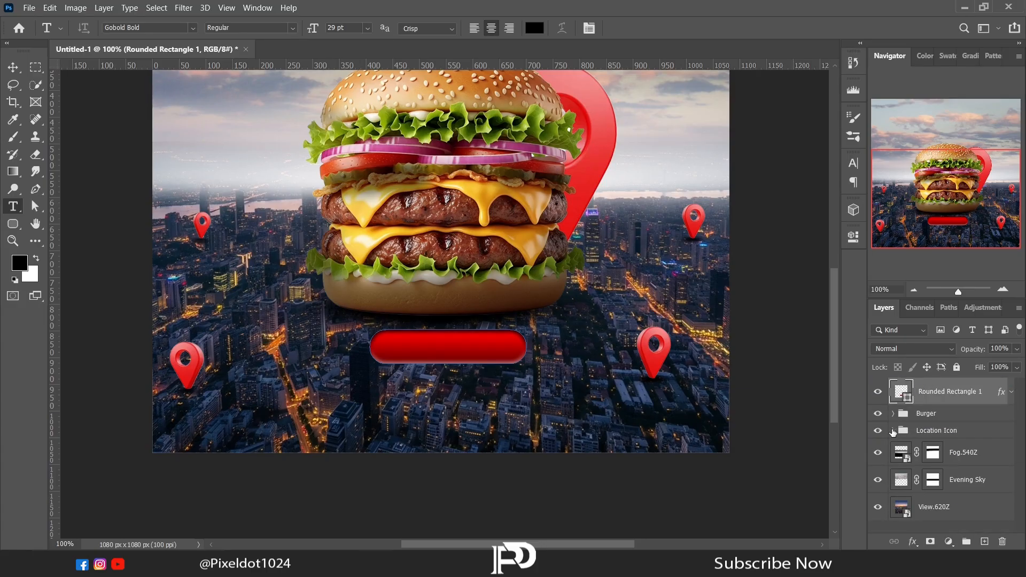
- Check the rounded rectangle's layer by toggling its visibility and rasterize the layer
click(878, 391)
click(878, 392)
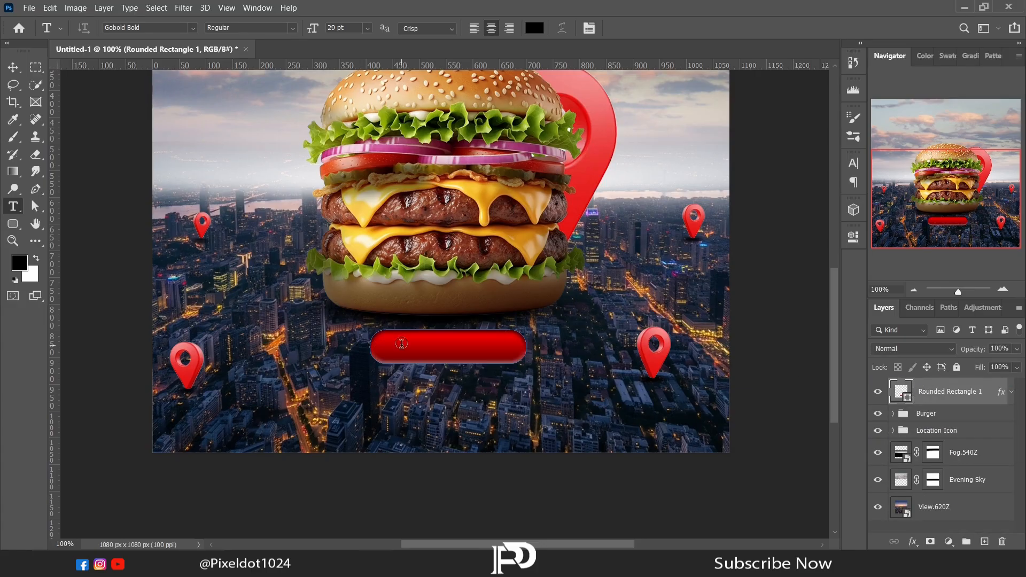
click(14, 85)
right_click(941, 394)
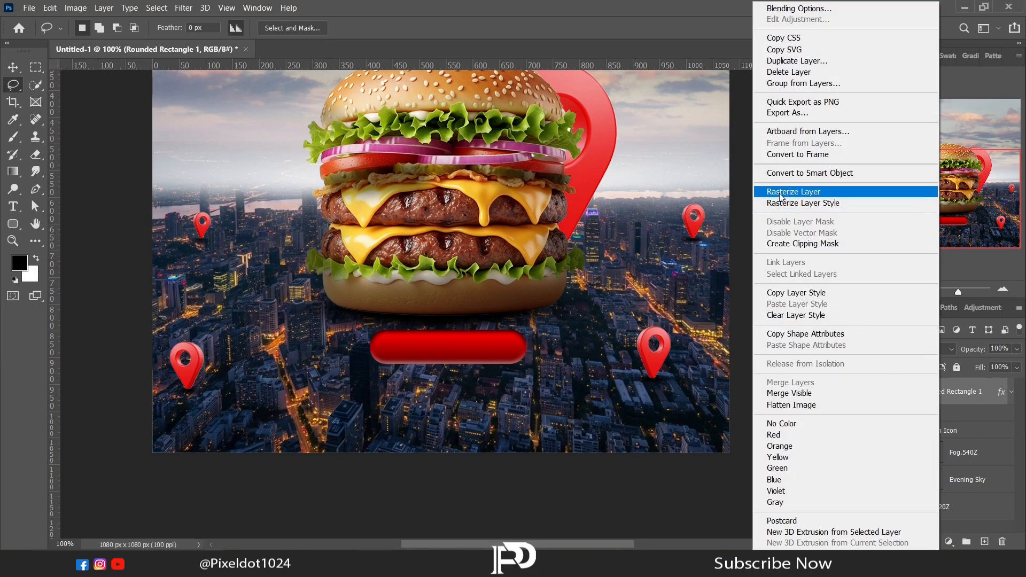
click(786, 190)
- Add a text box reading "FREE DELIVERY" below the red rounded rectangle and colour the text white (ffffff)
click(16, 206)
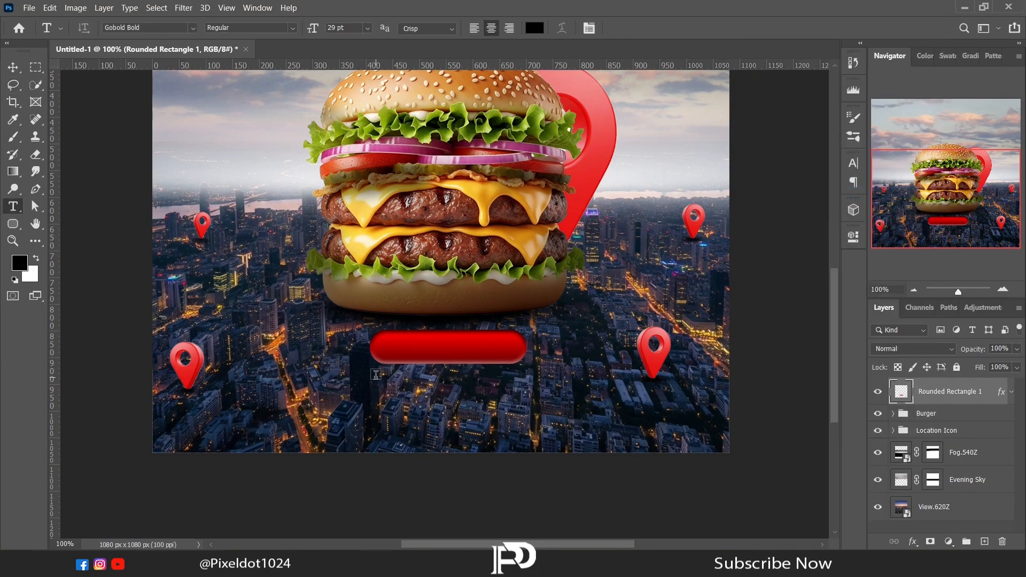
drag(376, 379, 594, 395)
text(FREE DELIVERY)
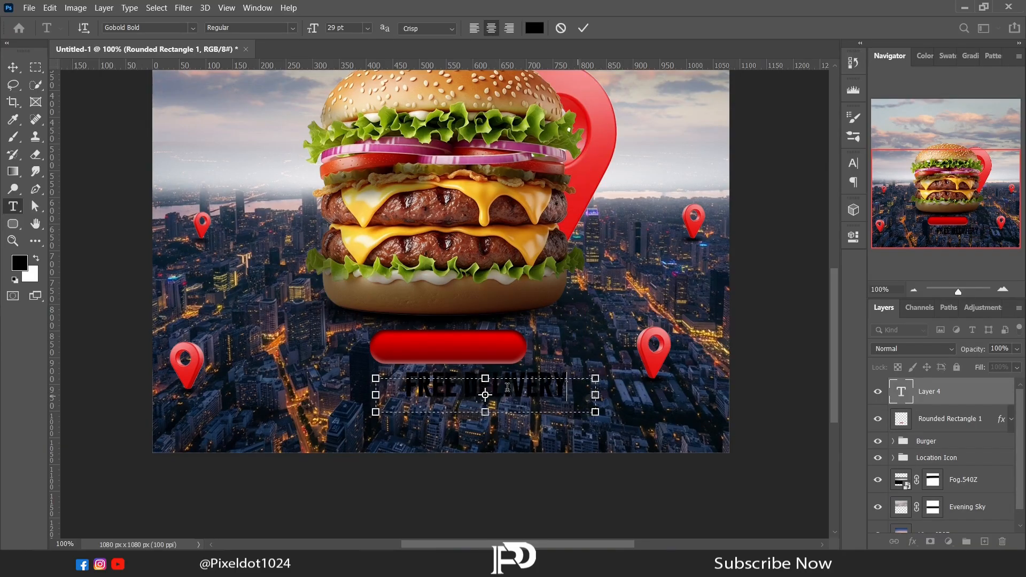
key(ctrl+a)
click(854, 236)
click(760, 441)
text(ffffff)
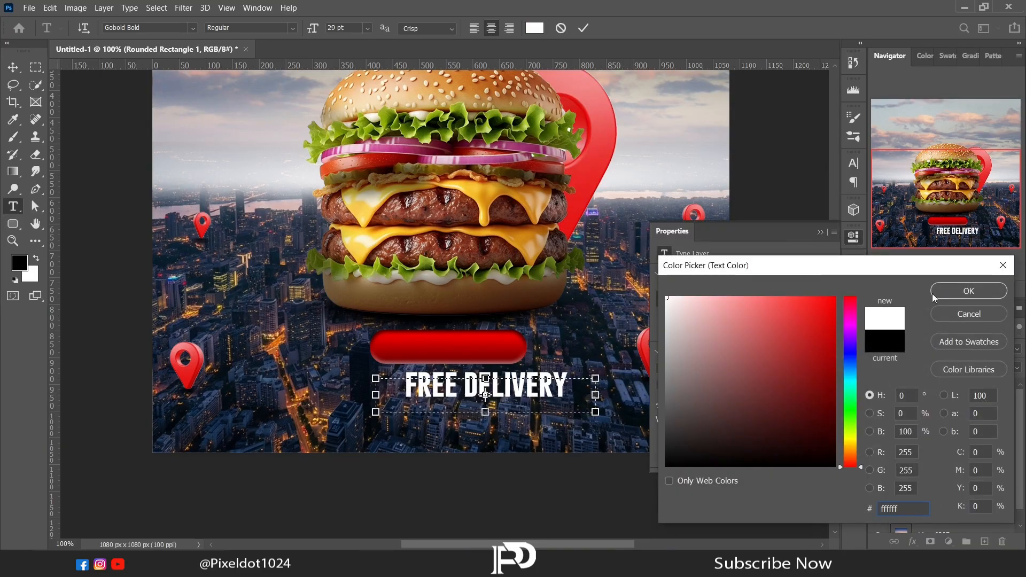
key(Return)
- Format the FREE DELIVERY text at 18 pt with 0 tracking and place it on the centre of the red rounded rectangle
drag(663, 404, 448, 394)
key(ctrl+a)
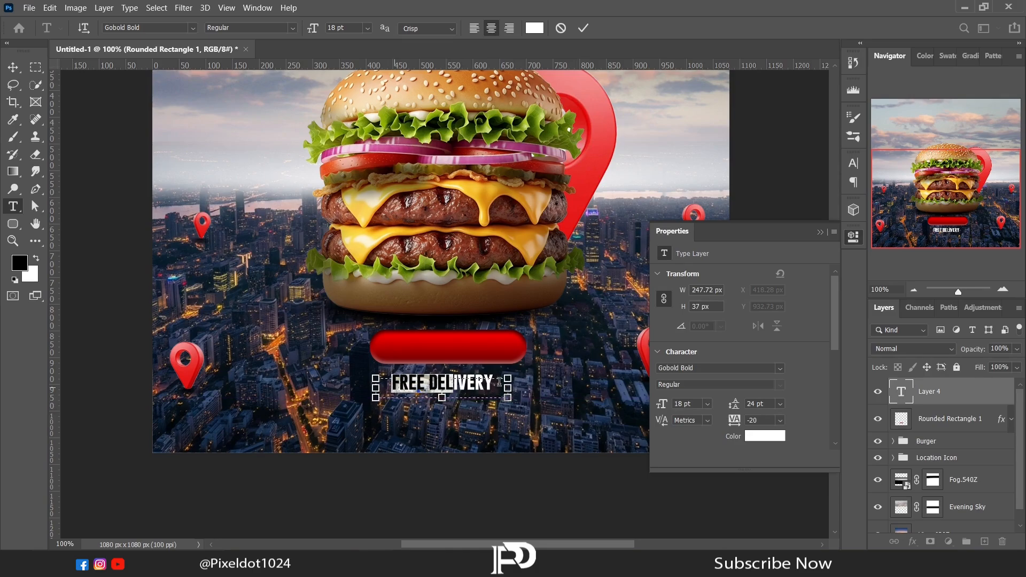
drag(730, 420, 732, 416)
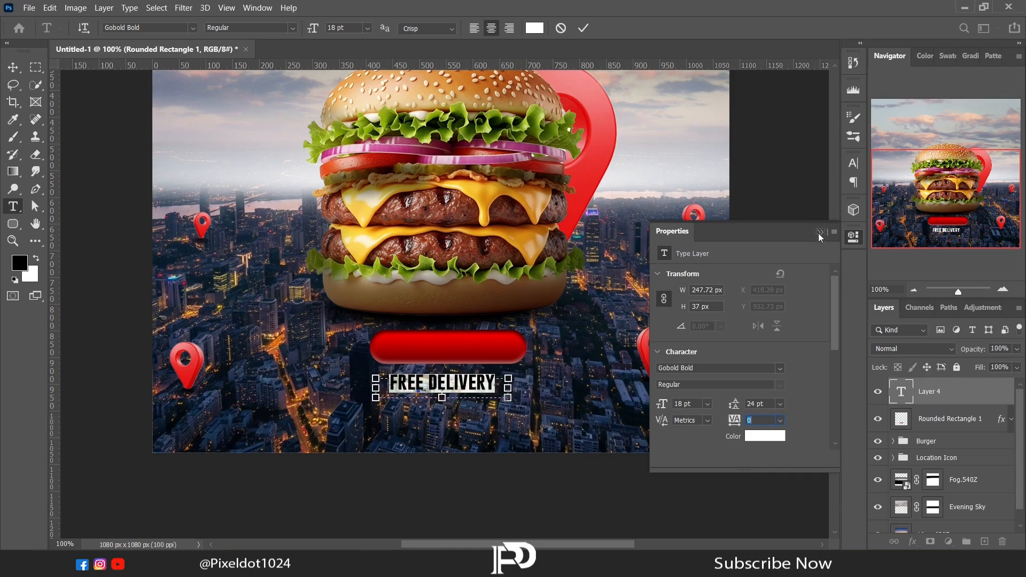
click(820, 232)
click(13, 68)
drag(450, 388, 456, 353)
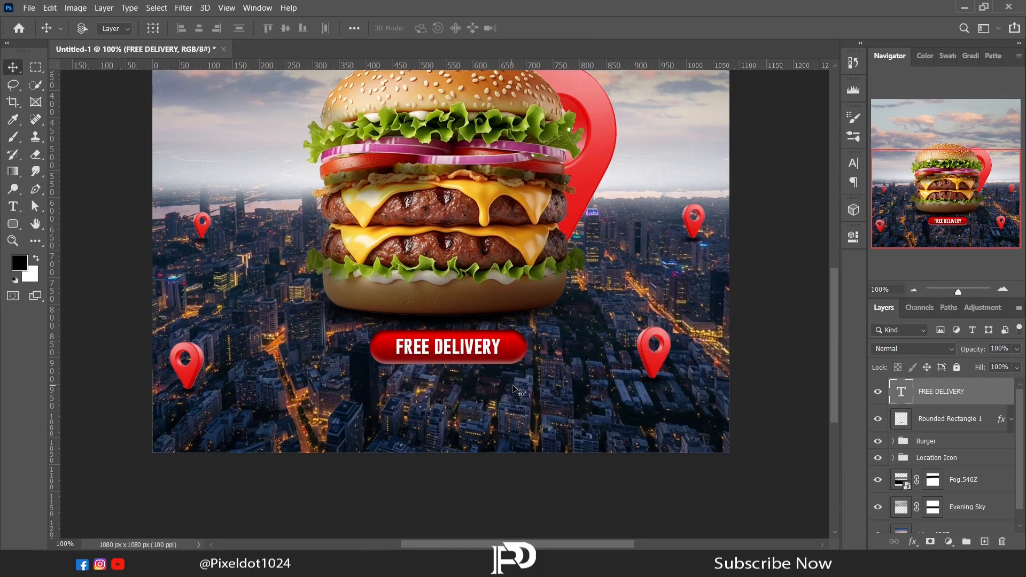
- Group the FREE DELIVERY text with the rounded rectangle and name the group "Free deliver"
shift+click(965, 420)
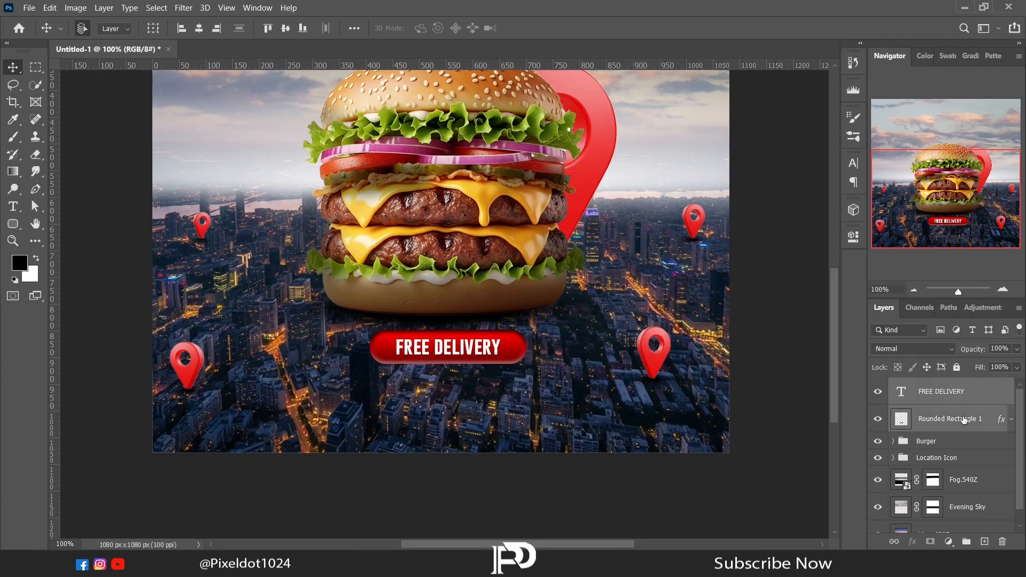
key(ctrl+g)
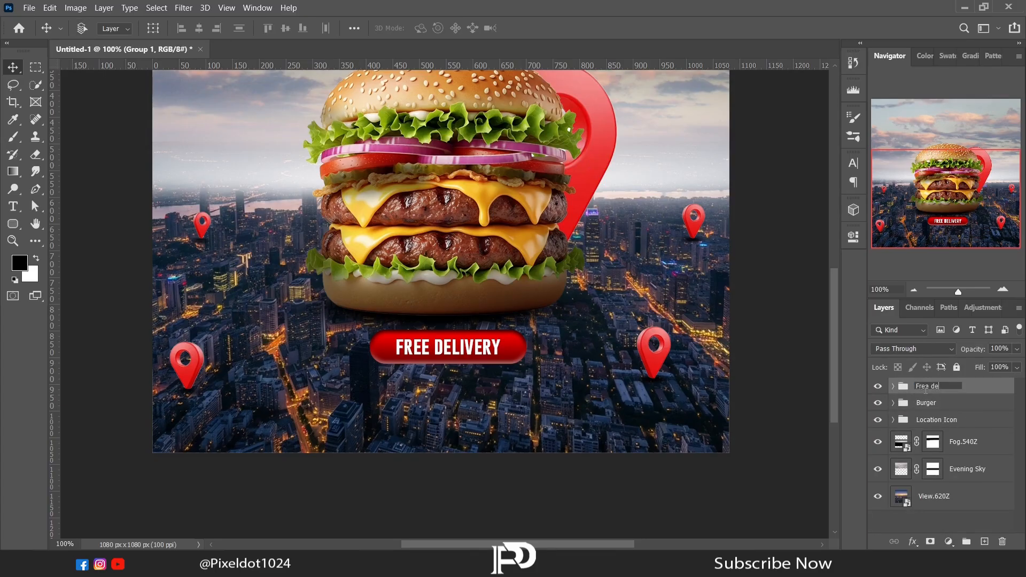
key(Return)
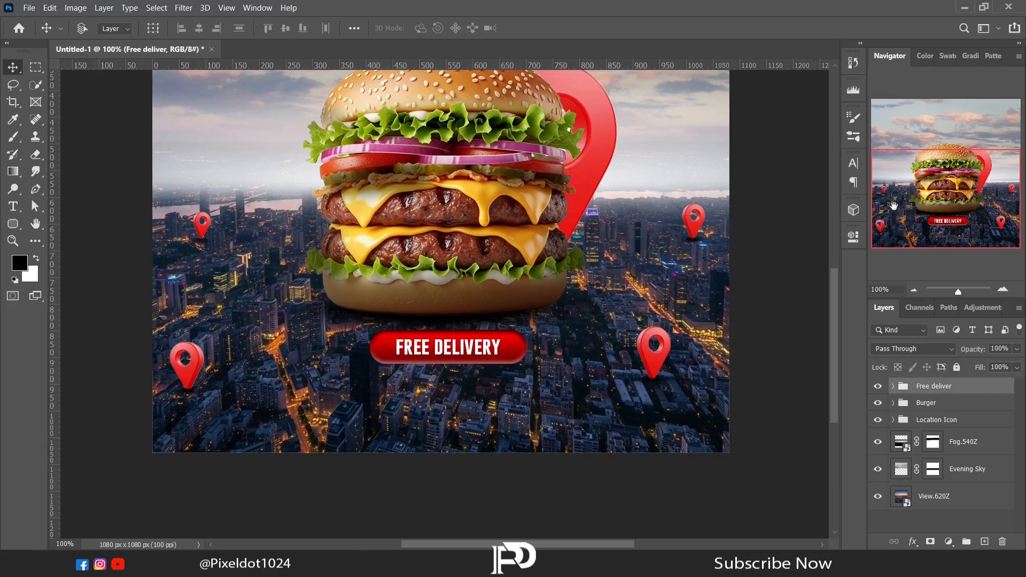
- Duplicate the Free deliver group and move the copy up to the centre of the canvas's upper edge
drag(935, 208, 927, 186)
drag(832, 302, 833, 307)
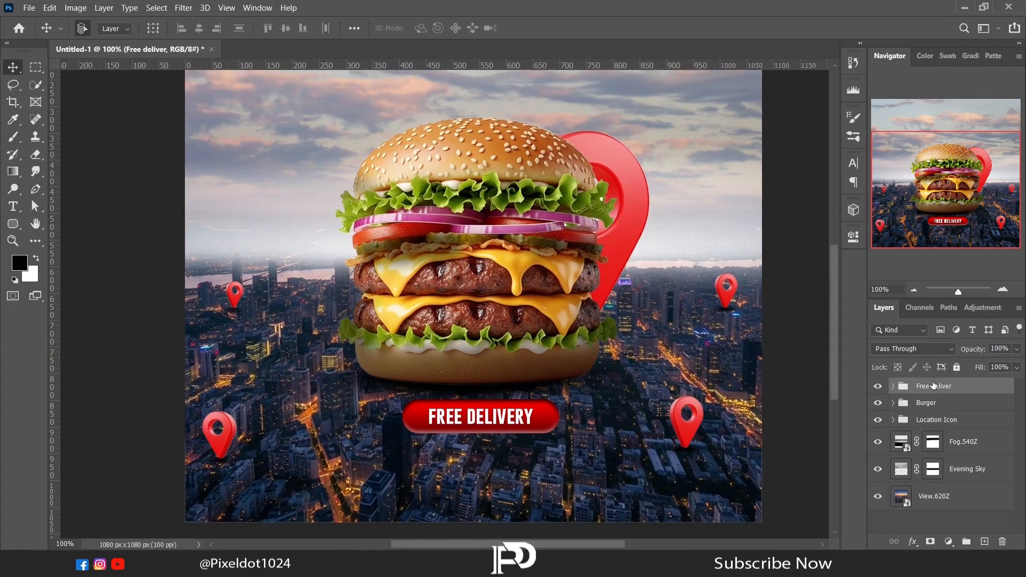
key(ctrl+j)
drag(464, 412, 483, 205)
scroll(832, 280, down, 1)
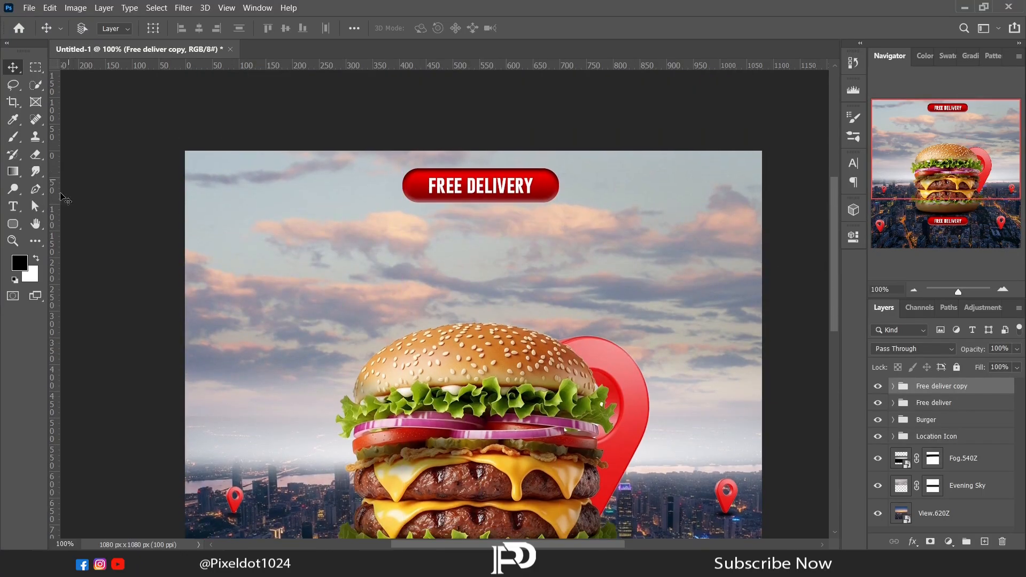
- Add the headline "BURGER" in a wide text box under the upper FREE DELIVERY button and set its size to 140 pt
key(t)
drag(207, 219, 742, 360)
text(BURGER)
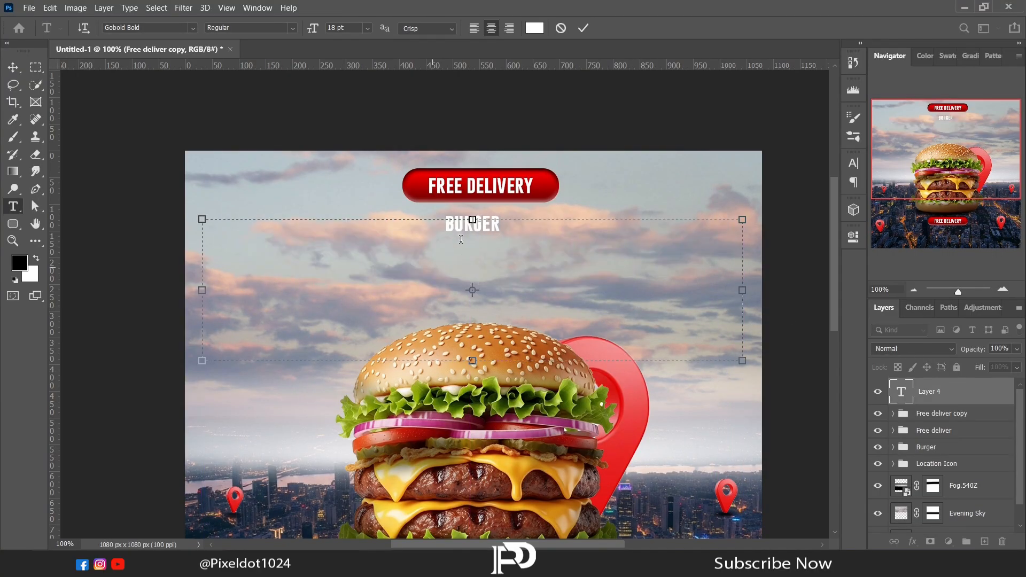
key(ctrl+a)
click(854, 236)
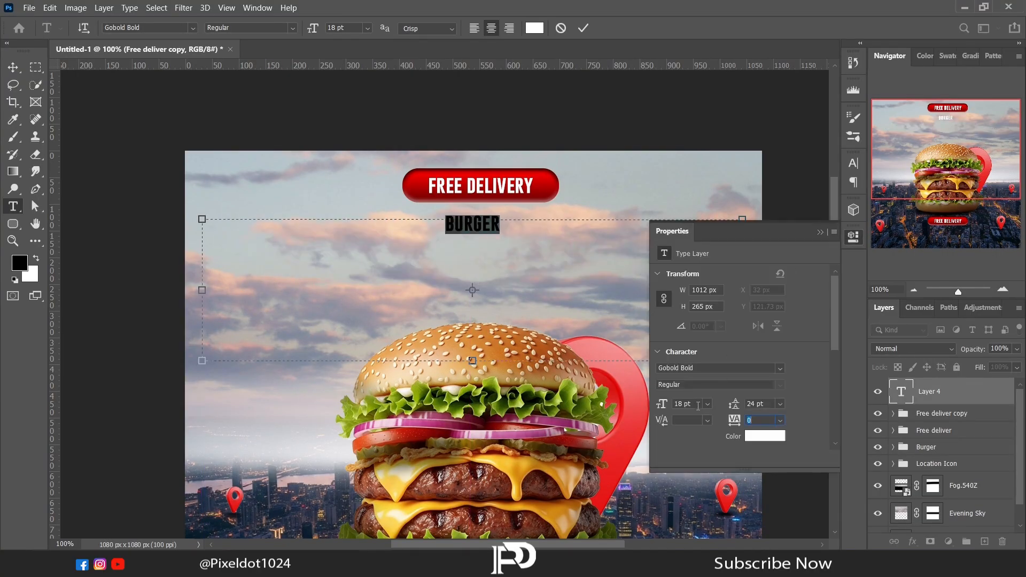
drag(658, 402, 669, 386)
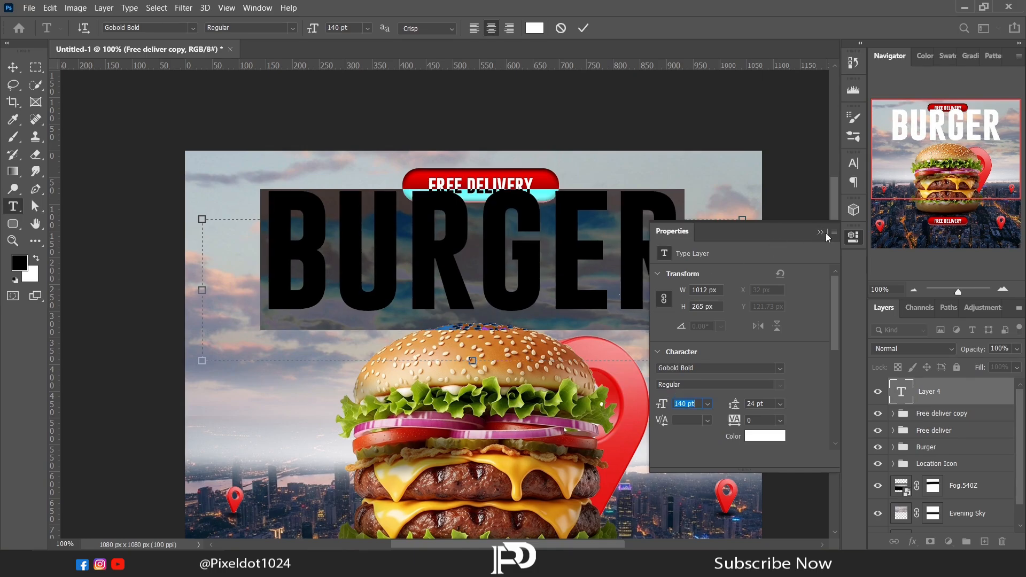
click(820, 233)
- Move the BURGER headline down to overlap the bun and place its layer beneath the Location Icon group
click(13, 67)
drag(495, 254, 496, 302)
drag(930, 392, 938, 466)
- Apply Bevel & Emboss to the BURGER headline as an Inner Bevel with the Chisel Hard technique and 209% depth
click(911, 542)
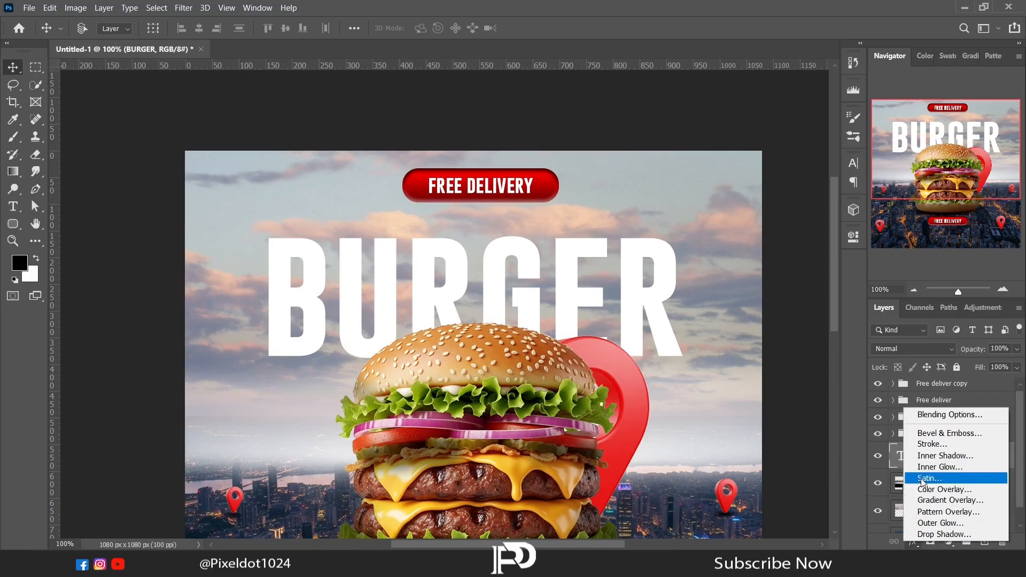
click(923, 434)
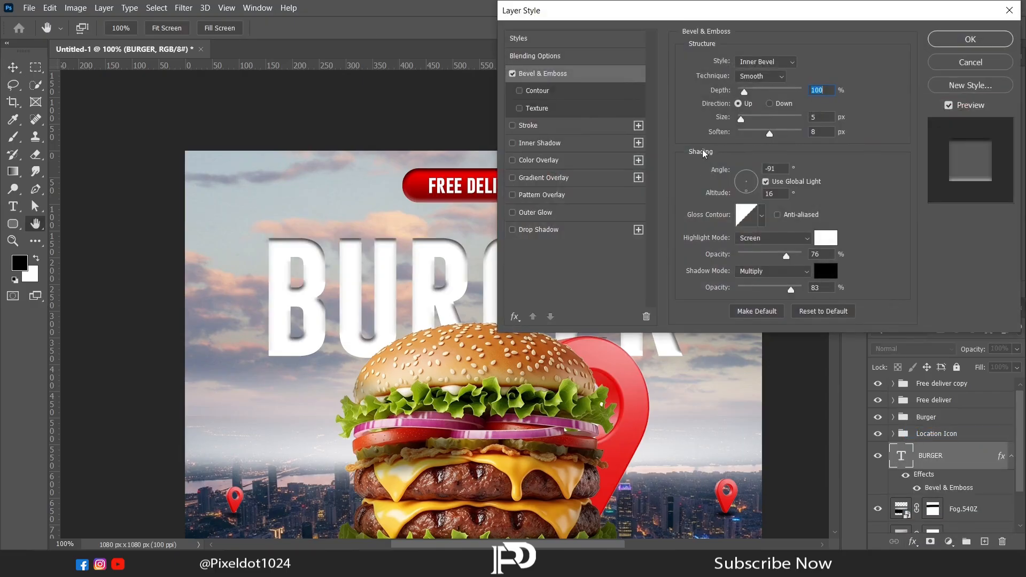
drag(654, 15, 721, 122)
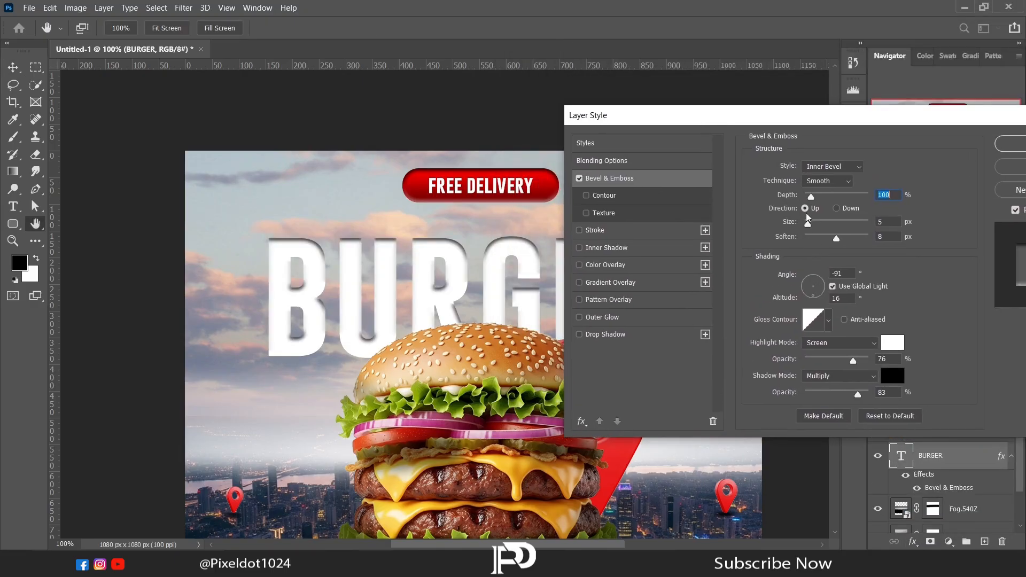
mouse_move(811, 196)
mouse_down()
mouse_move(786, 196)
mouse_move(813, 199)
mouse_up()
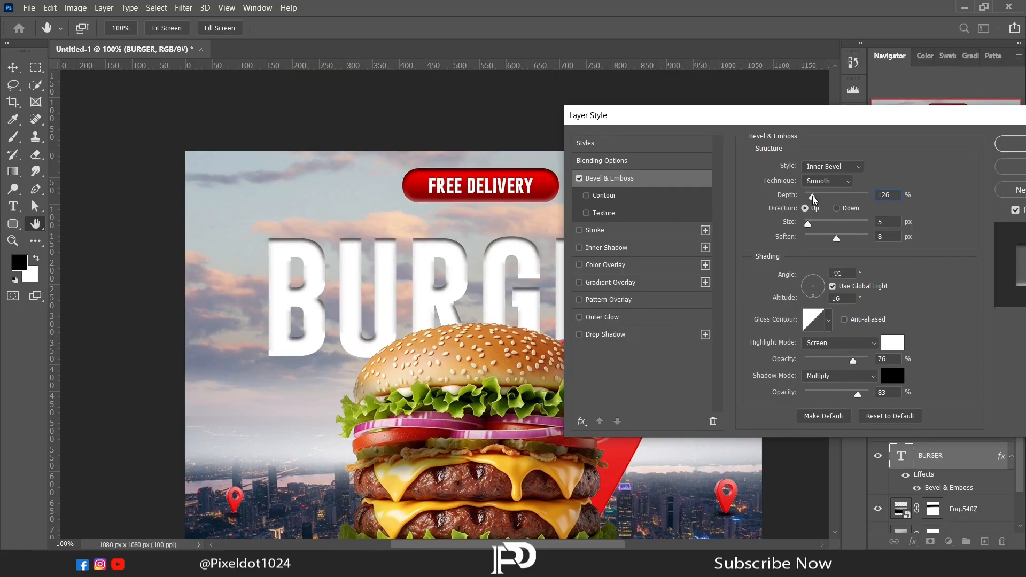
click(828, 181)
click(818, 196)
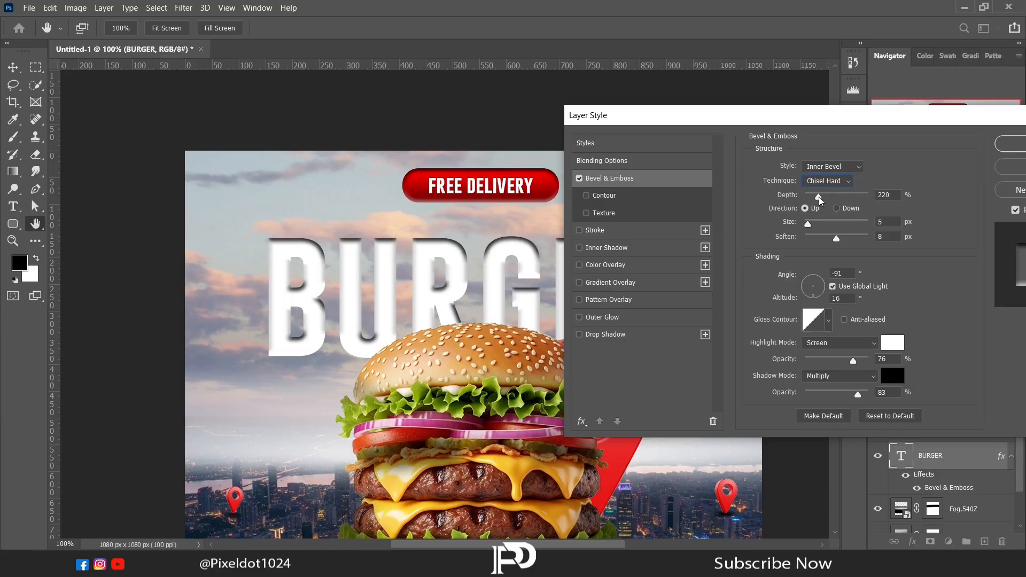
drag(819, 196, 817, 197)
- Set the headline bevel's light angle to -5° with 42° altitude and its shadow opacity to 58%
drag(812, 288, 824, 291)
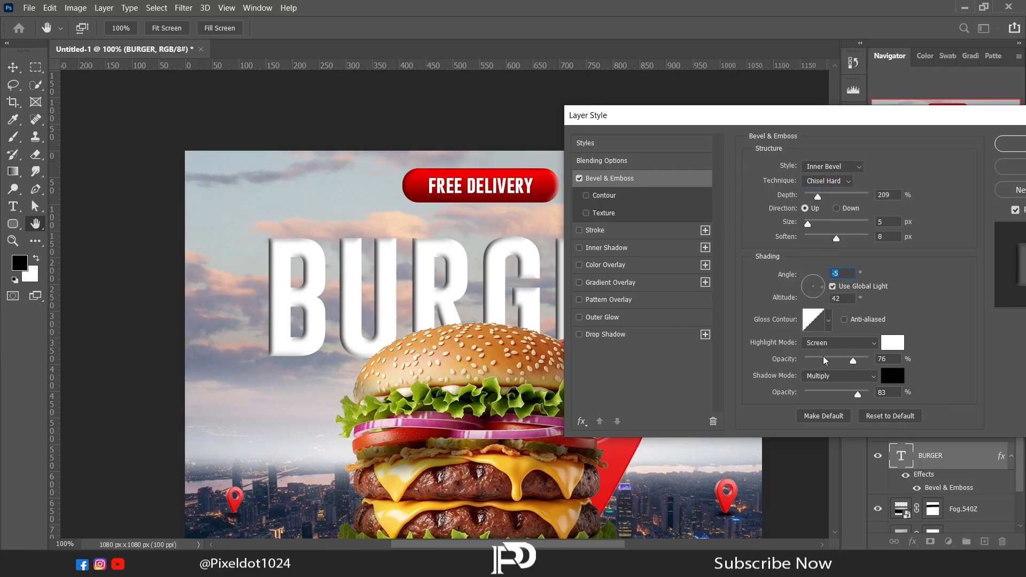
drag(852, 391, 843, 396)
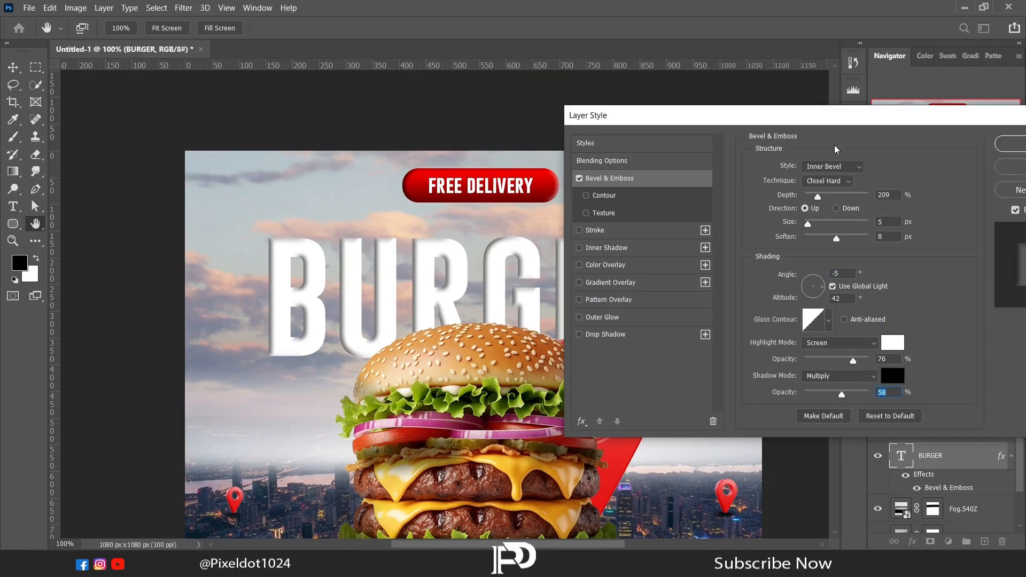
click(1004, 143)
- Move the upper FREE DELIVERY button straight down to sit just above the BURGER headline
click(927, 386)
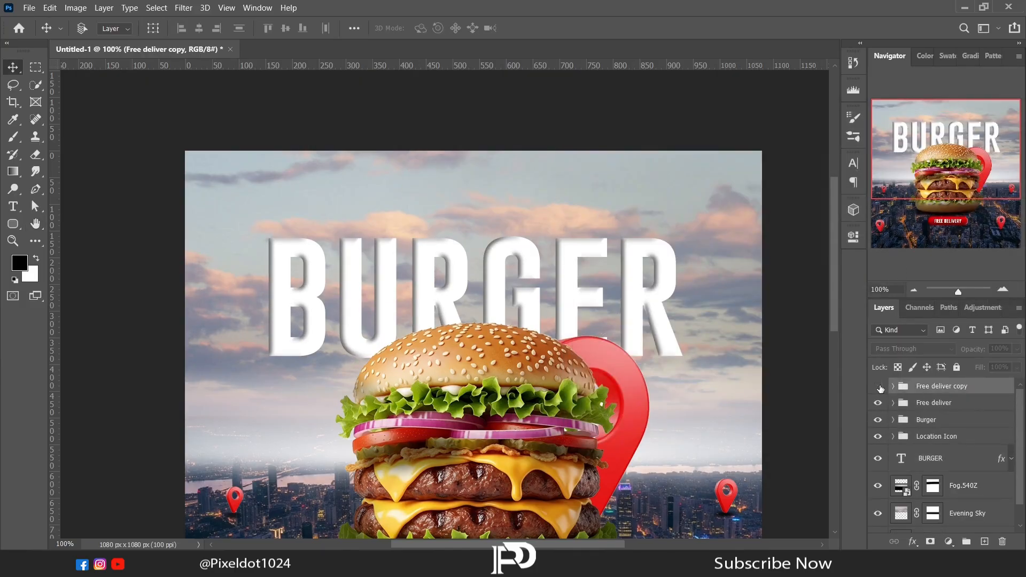
drag(488, 192, 488, 216)
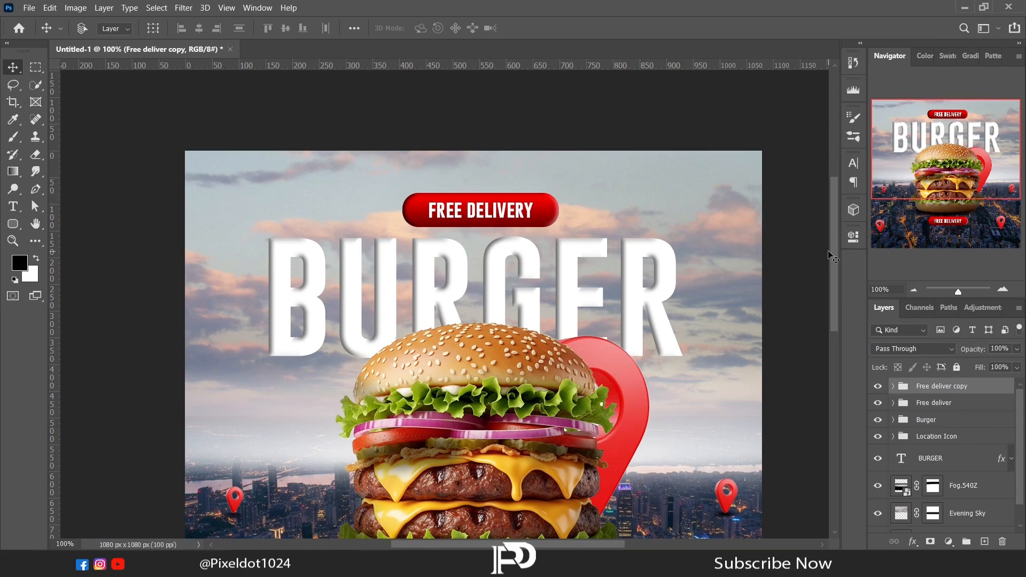
- Add a lorem ipsum text box about 903 x 101 px below the lower FREE DELIVERY button, with 30 pt type
scroll(832, 258, down, 5)
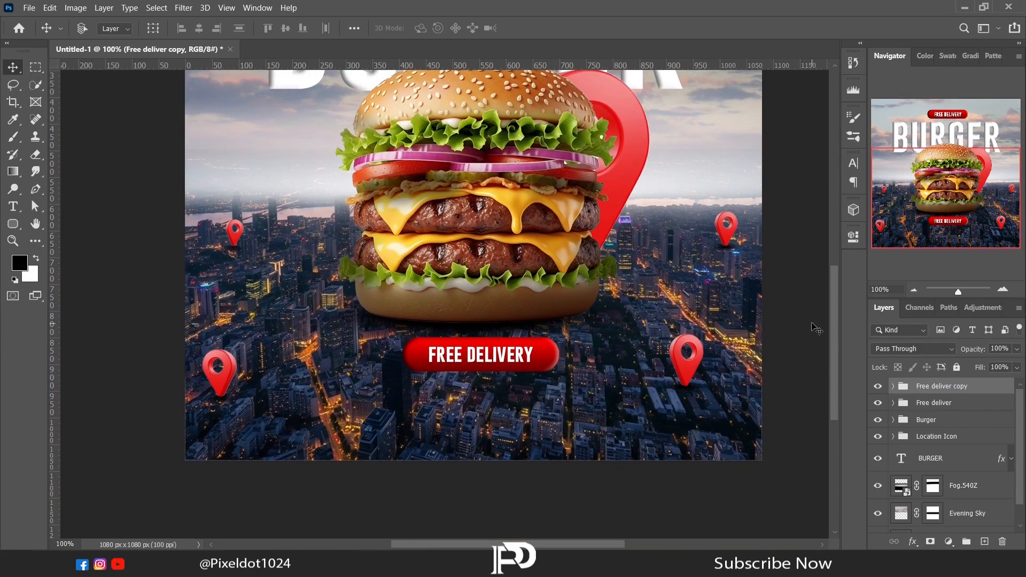
key(t)
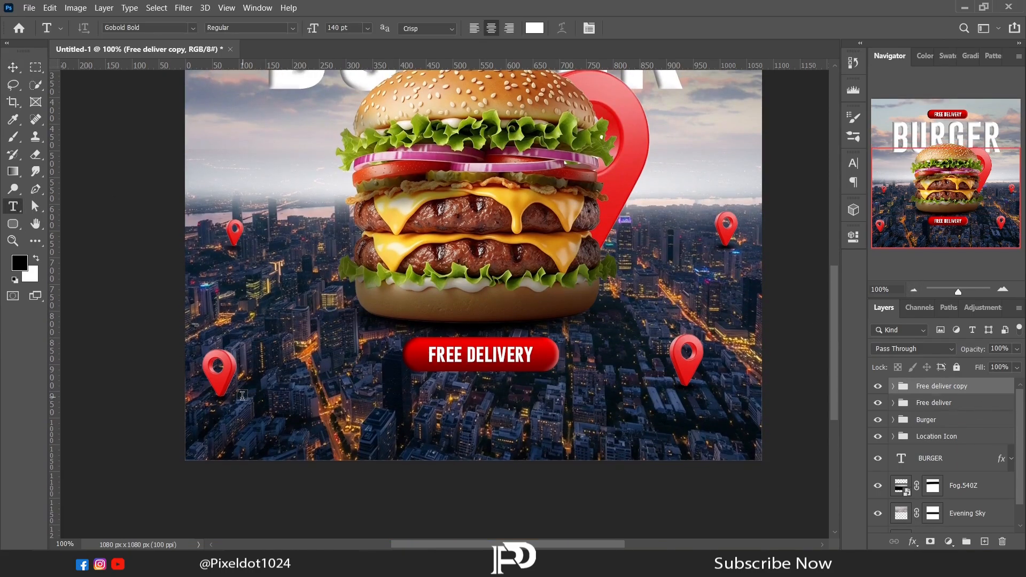
drag(243, 397, 725, 450)
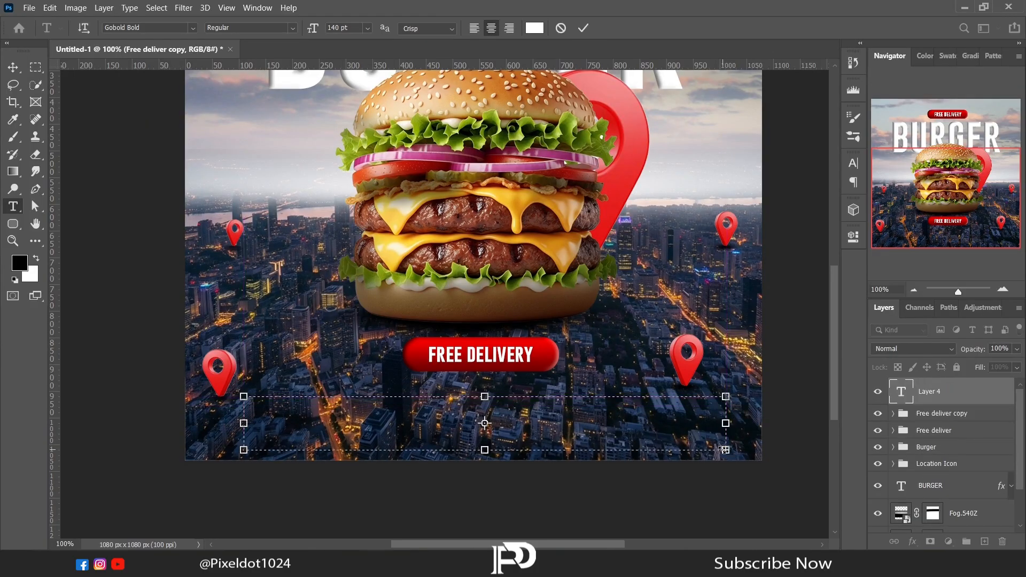
click(853, 236)
click(703, 405)
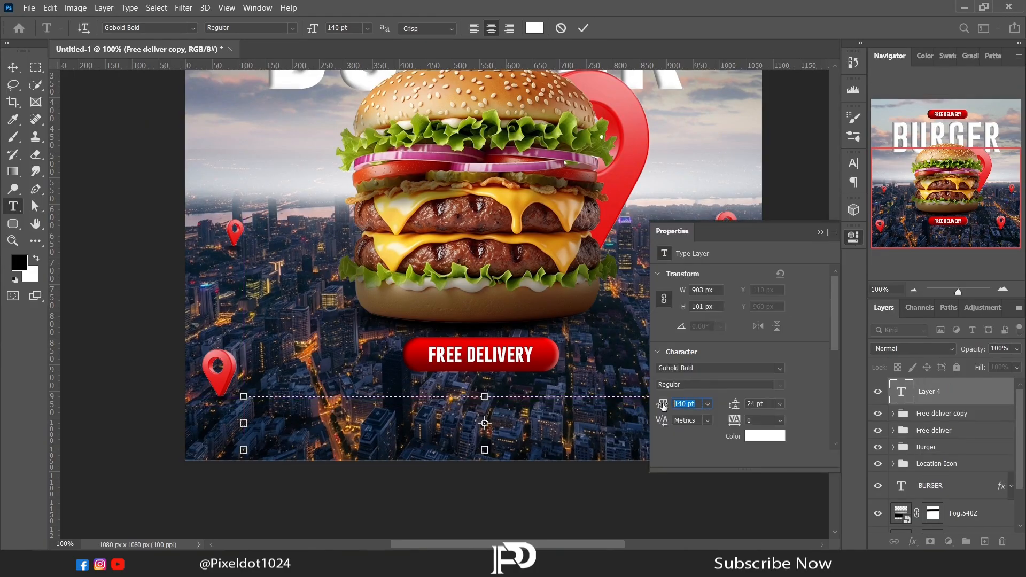
text(60)
key(Return)
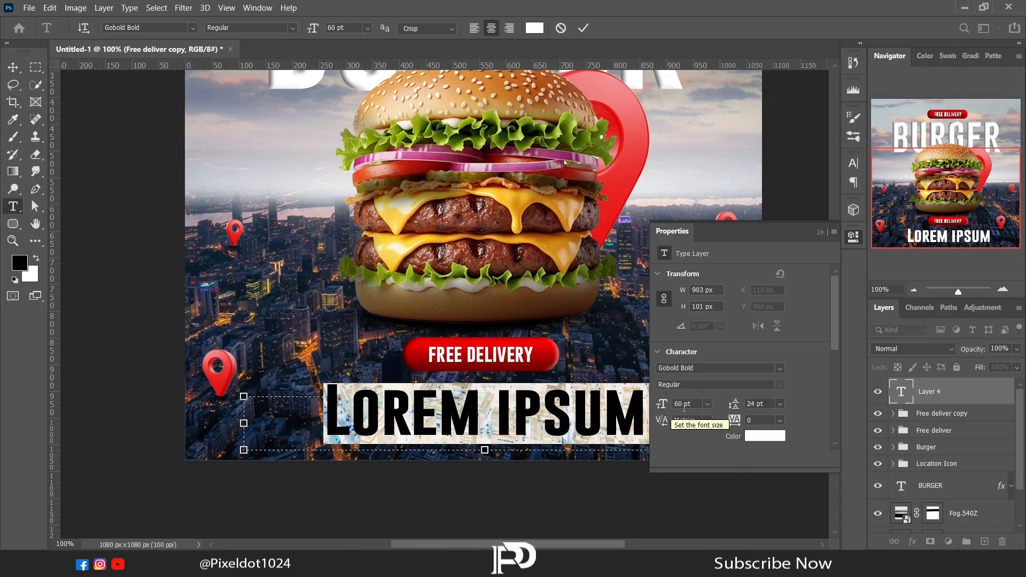
text(30)
key(Return)
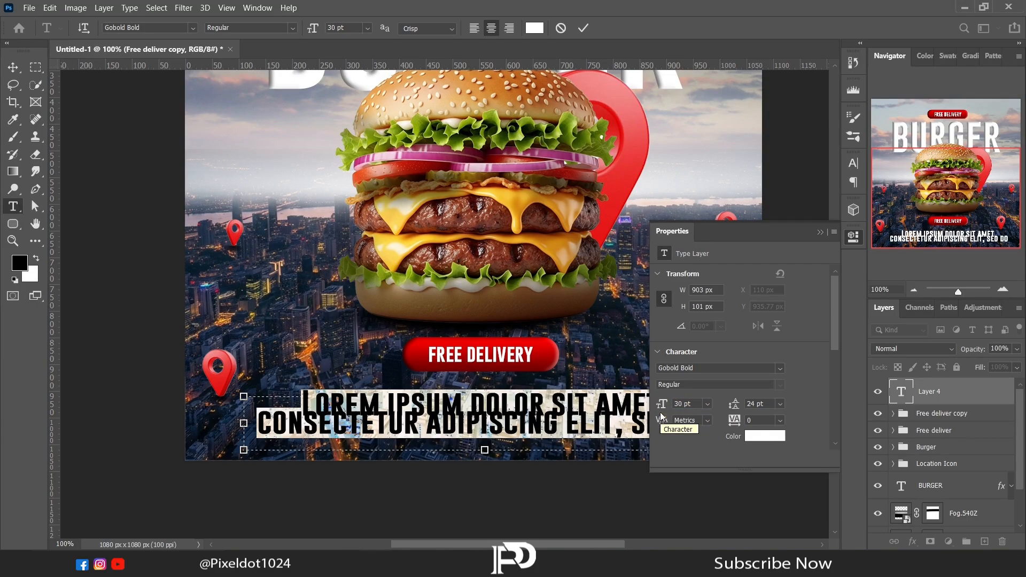
- Format the lorem ipsum paragraph in Arial at 13 pt with -40 tracking and tighter leading, and move it slightly down
click(780, 368)
click(700, 35)
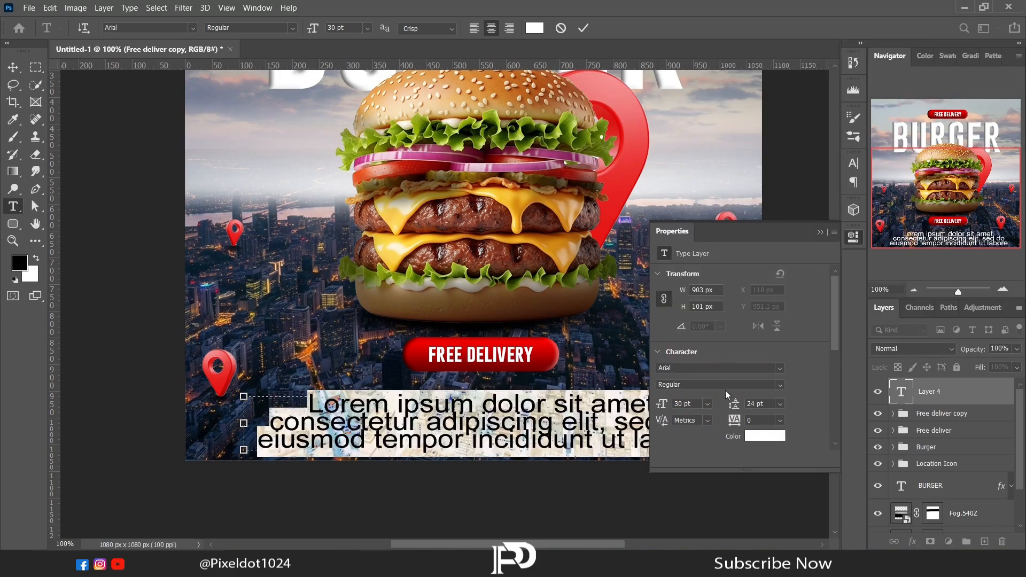
drag(733, 421, 735, 415)
drag(670, 403, 672, 401)
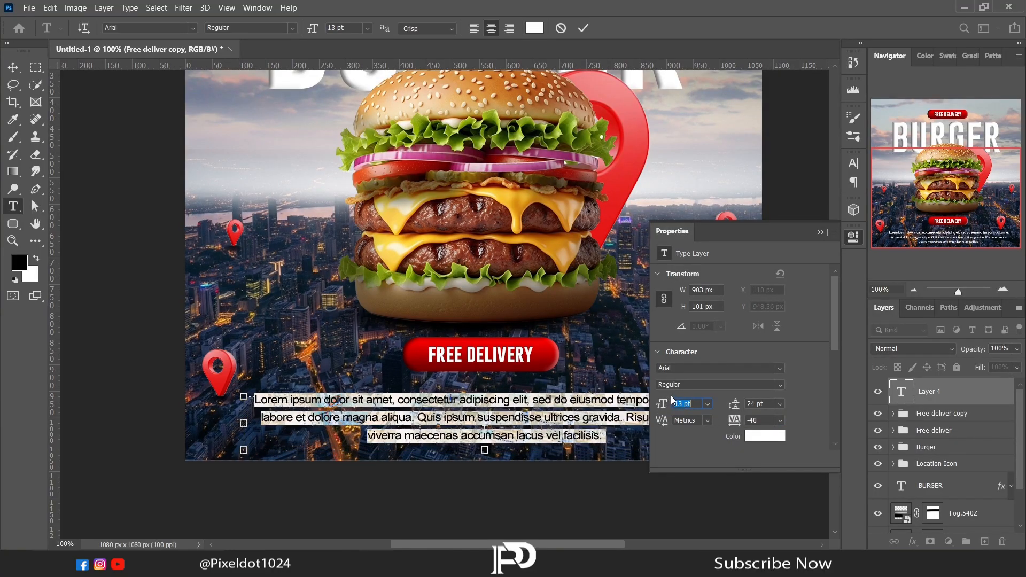
drag(734, 404, 738, 410)
click(820, 232)
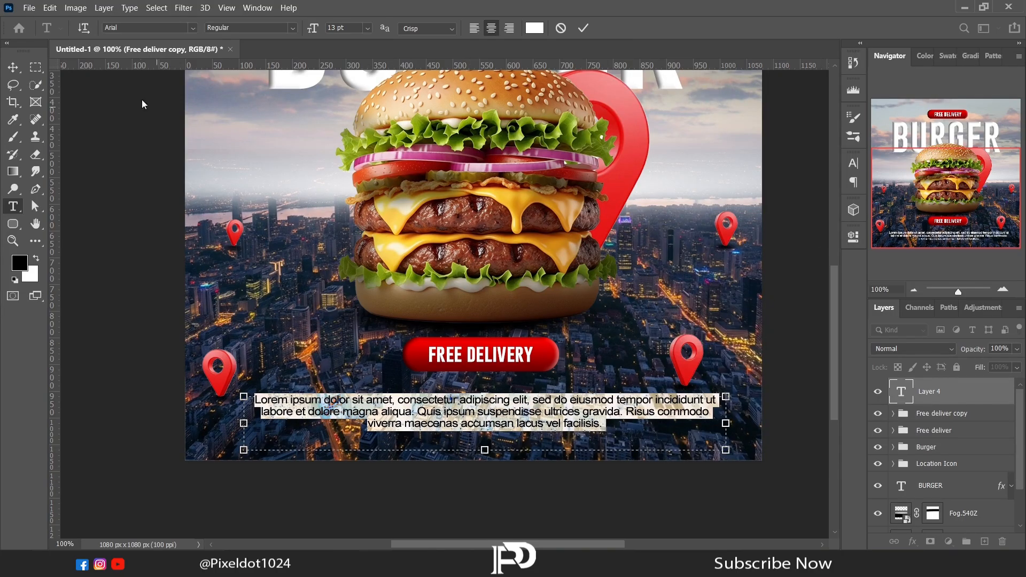
click(13, 67)
mouse_move(432, 401)
mouse_down()
mouse_move(446, 428)
mouse_move(432, 418)
mouse_up()
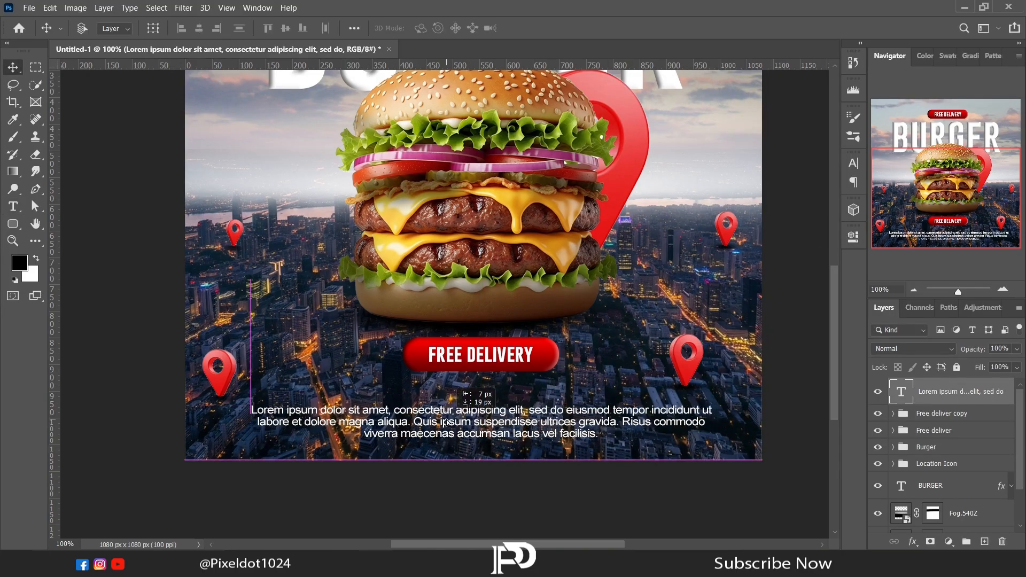
- Replace the upper button's text with "DOUBLE CHEESE" and narrow its text box to the button's width
scroll(772, 398, up, 5)
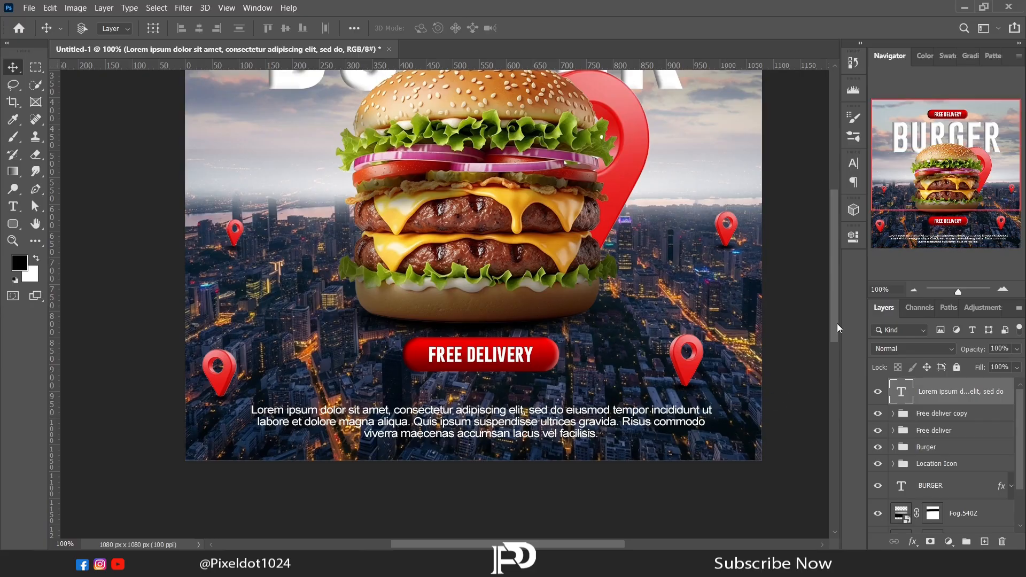
click(890, 417)
click(892, 414)
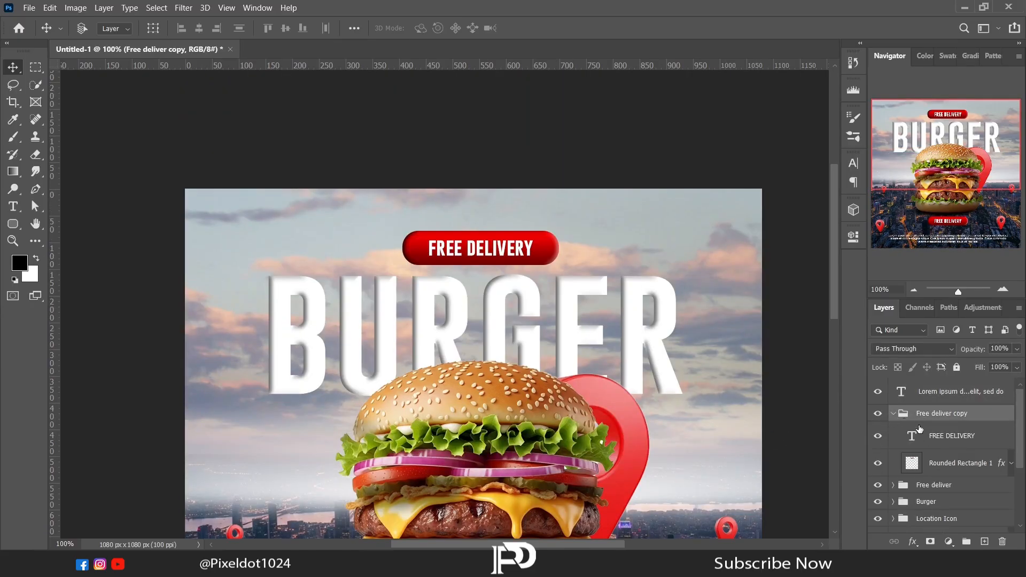
scroll(940, 428, down, 1)
click(951, 425)
key(t)
drag(428, 249, 378, 258)
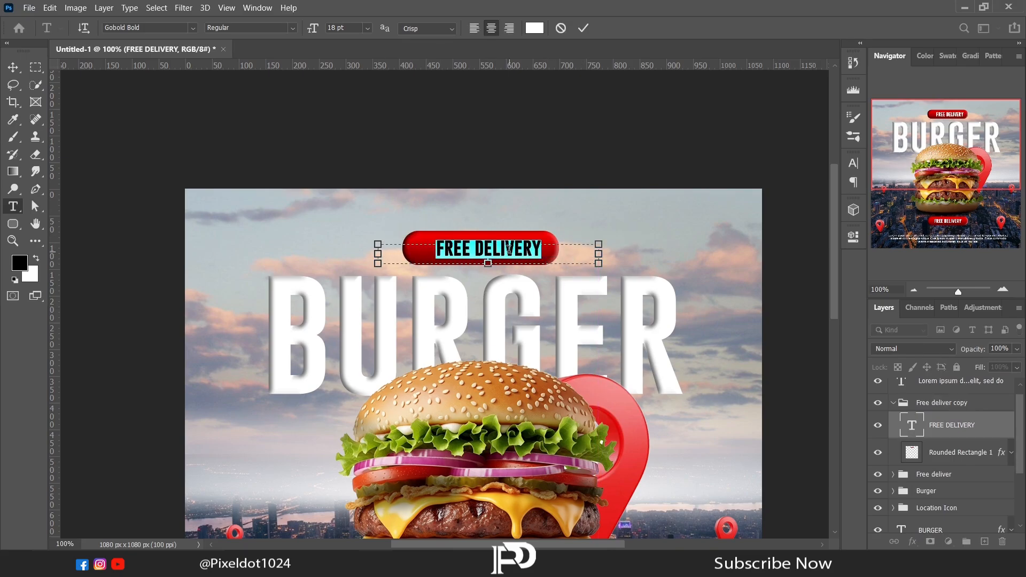
text(DOUBLE CHEESE)
drag(600, 254, 558, 255)
drag(378, 254, 402, 254)
click(17, 74)
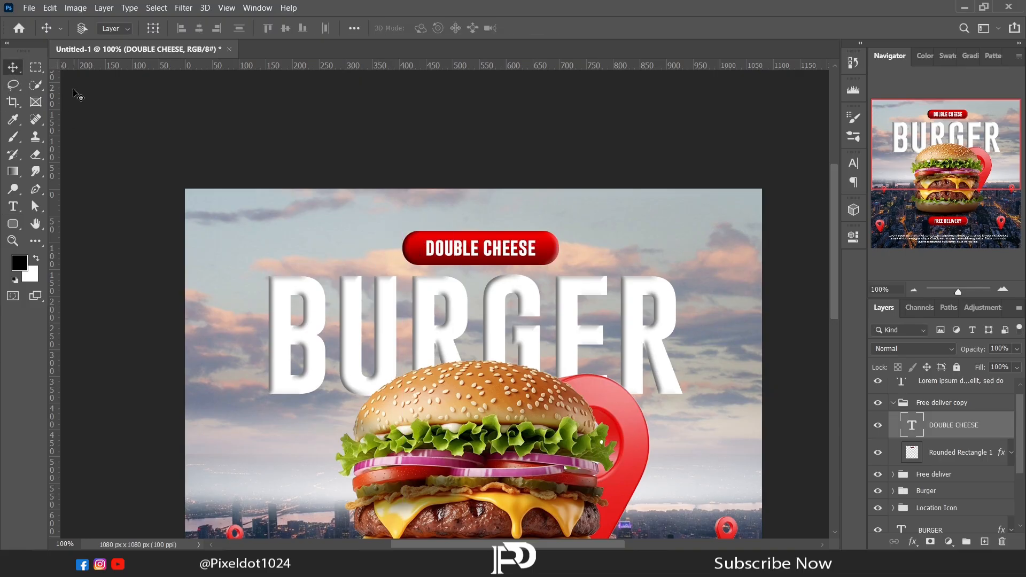
click(910, 453)
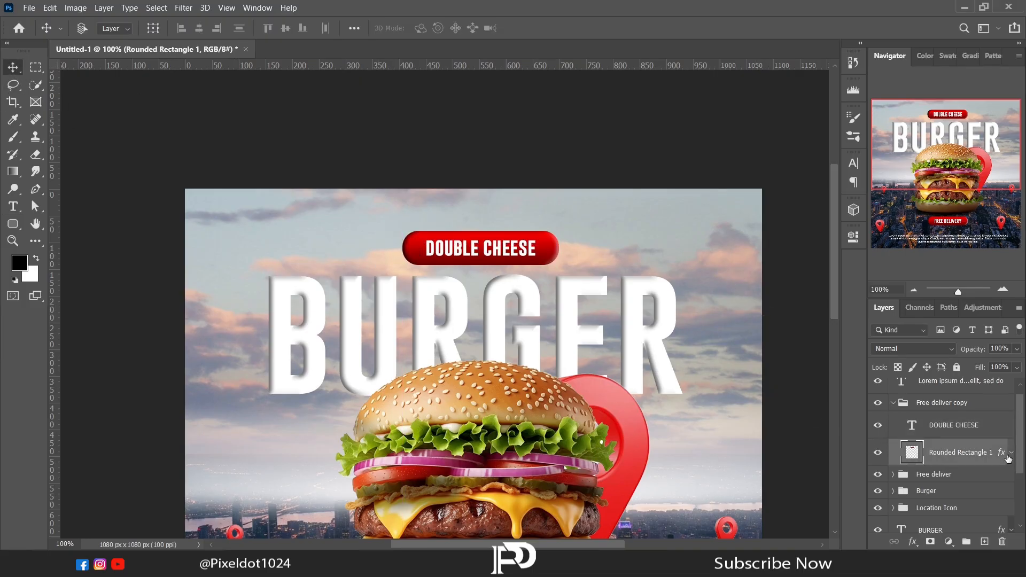
double_click(1003, 456)
click(543, 176)
drag(690, 125, 801, 124)
drag(859, 298, 857, 277)
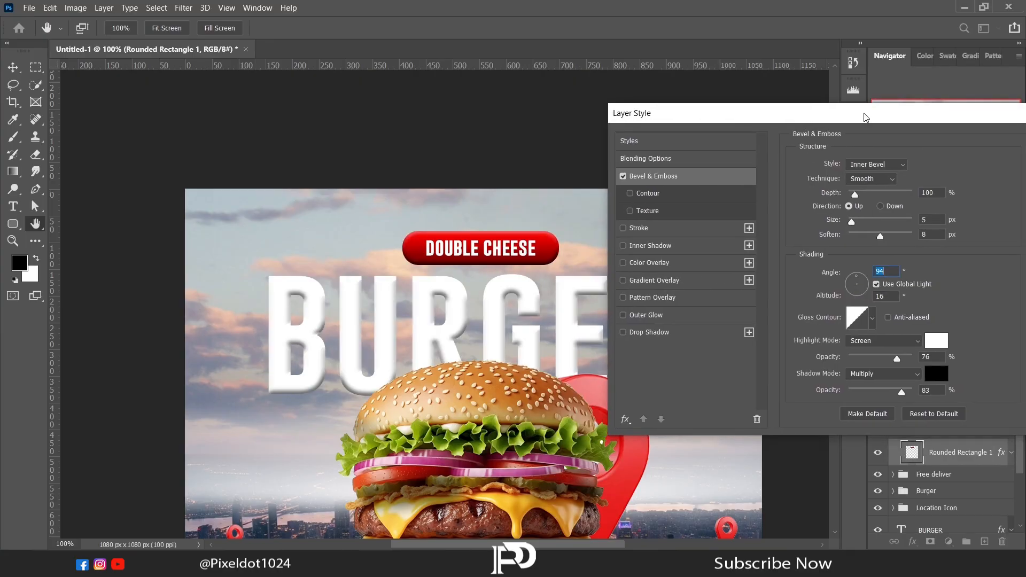
drag(864, 114, 841, 111)
drag(877, 354, 879, 354)
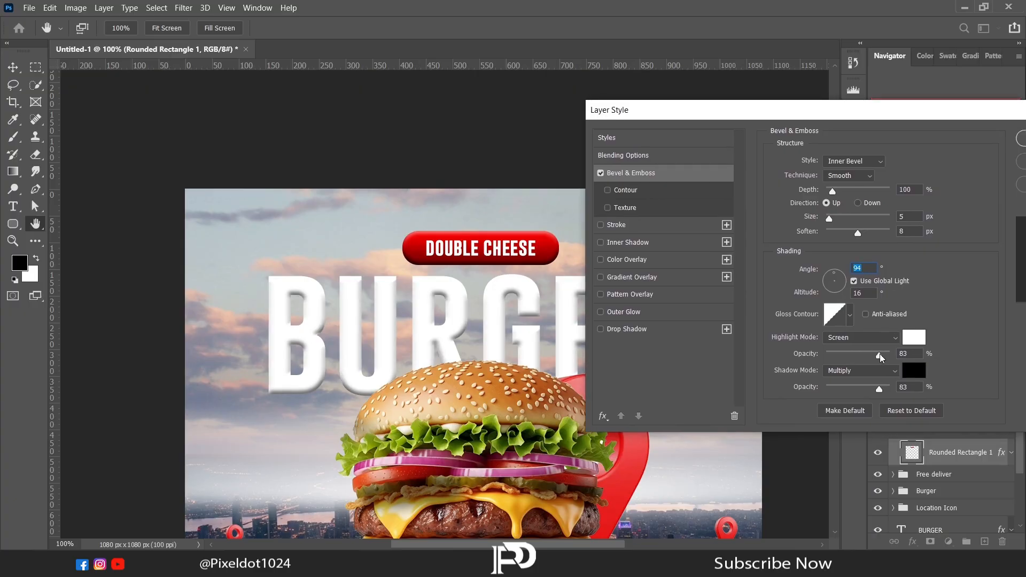
drag(917, 112, 750, 122)
click(893, 173)
click(912, 542)
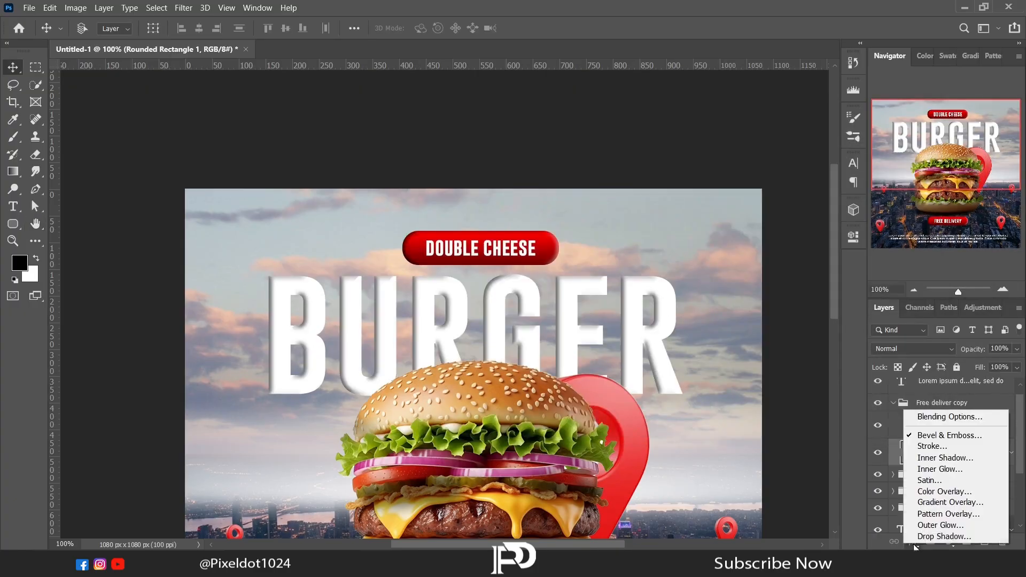
click(884, 543)
- Set the DOUBLE CHEESE button's Bevel & Emboss global light to an angle of -107° and an altitude of 53°
double_click(1000, 454)
drag(666, 130, 484, 287)
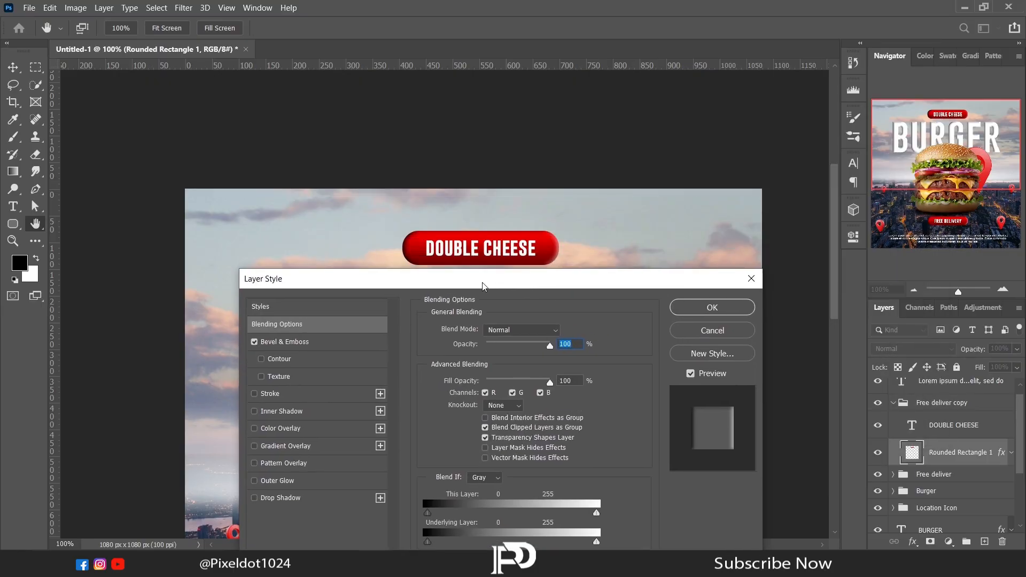
click(285, 342)
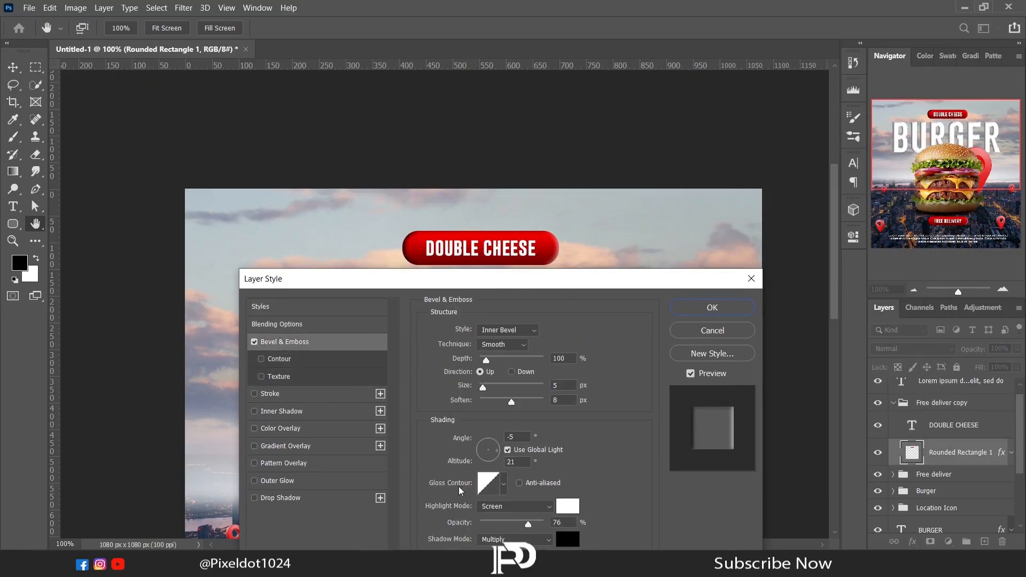
click(490, 460)
drag(490, 461, 487, 456)
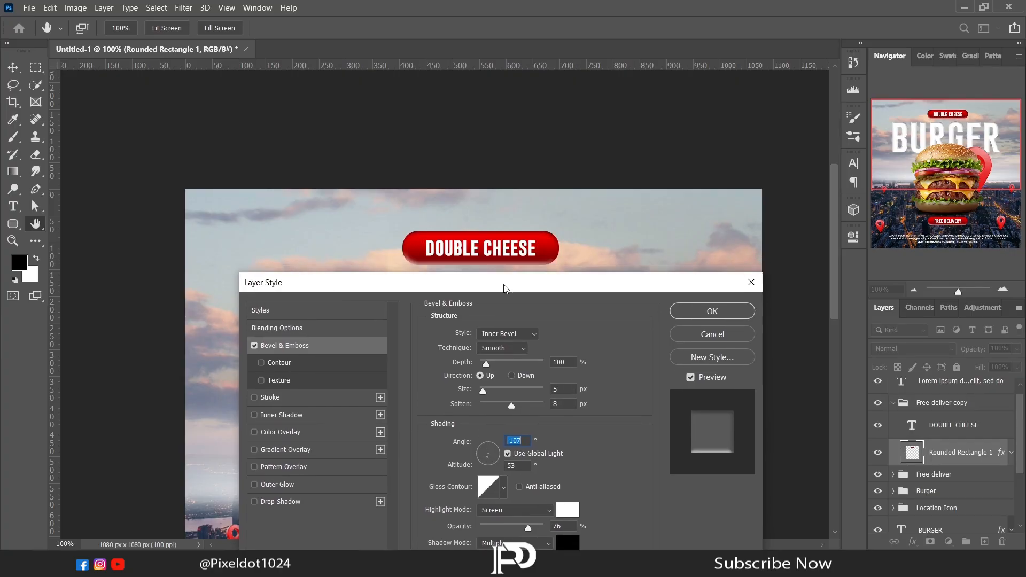
click(713, 308)
scroll(809, 310, down, 5)
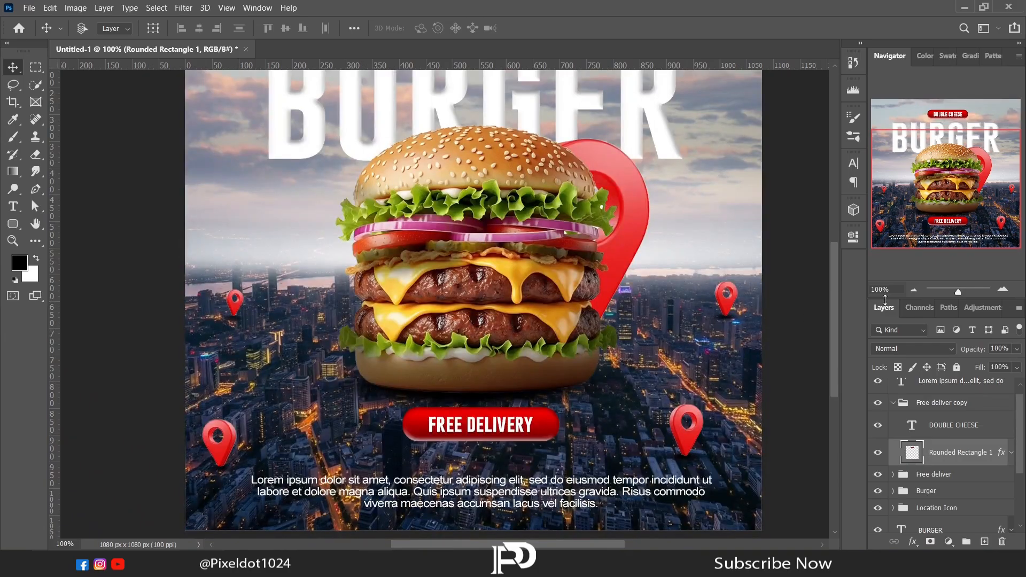
click(914, 289)
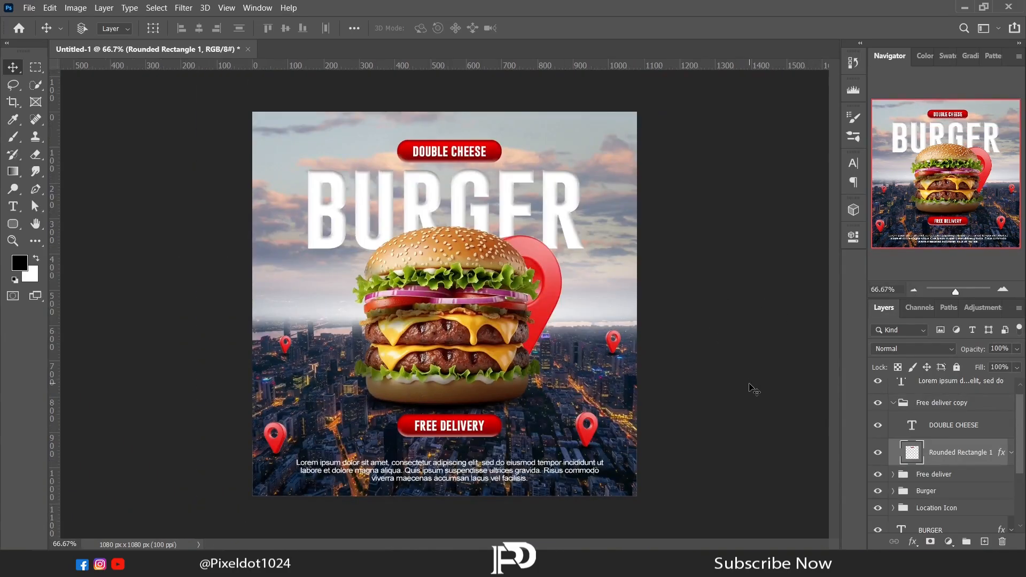